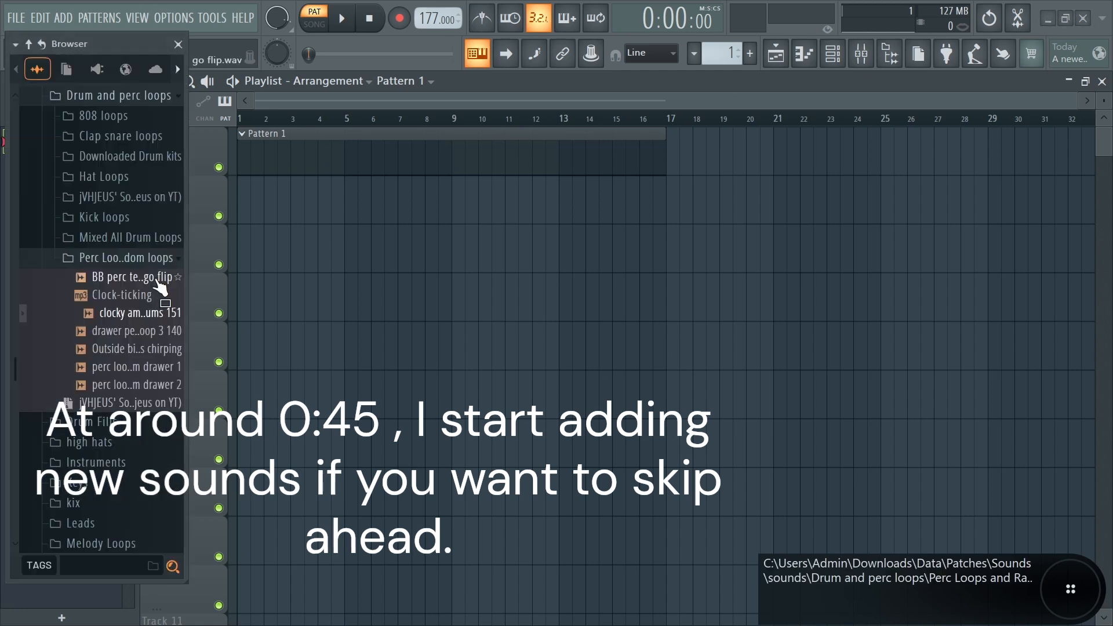
Find the "Melody loop (Lo clap trap) f s minor 180 stemmed out" sample in the sound library and place it at bar 1 of Track 2
{"action": "scroll", "coordinate": [78, 306], "scroll_direction": "up", "scroll_amount": 4}
{"action": "left_click", "coordinate": [78, 306]}
{"action": "scroll", "coordinate": [84, 310], "scroll_direction": "down", "scroll_amount": 5}
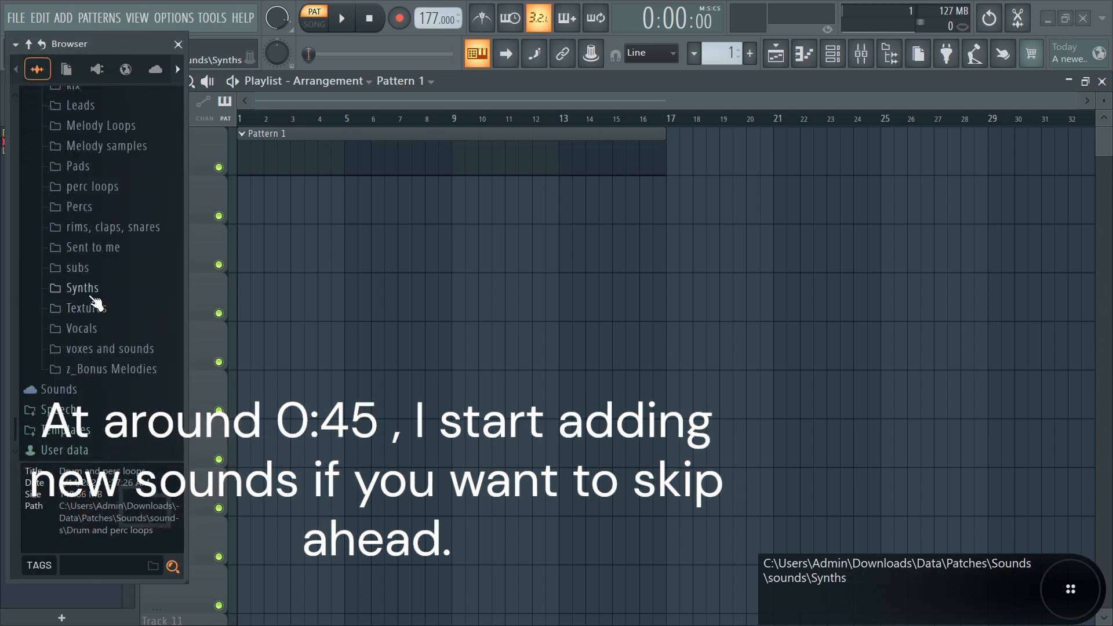
{"action": "left_click", "coordinate": [122, 139]}
{"action": "scroll", "coordinate": [110, 304], "scroll_direction": "down", "scroll_amount": 4}
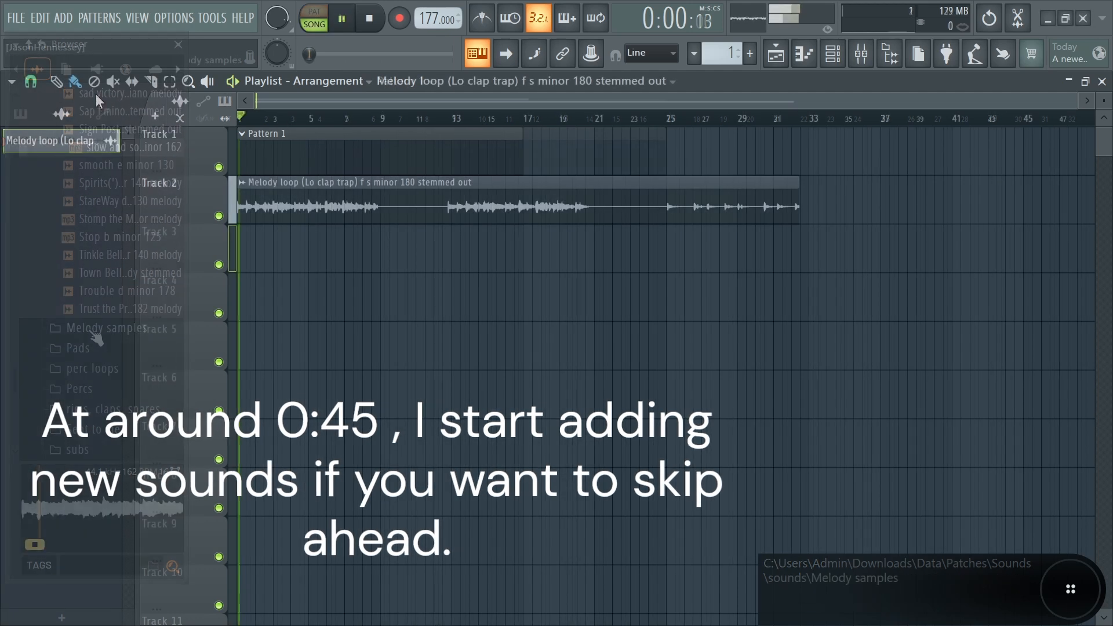
Slice the melody clip on Track 2 at bar 9 and delete the part after the cut
{"action": "left_click", "coordinate": [152, 80]}
{"action": "scroll", "coordinate": [428, 238], "scroll_direction": "up", "scroll_amount": 8}
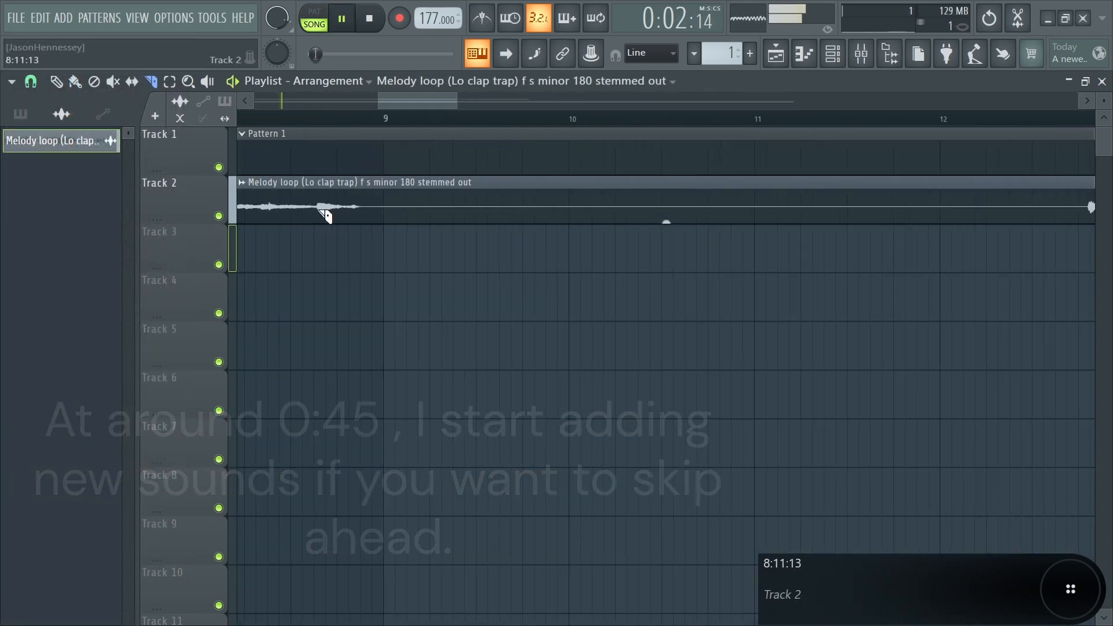
{"action": "left_click", "coordinate": [452, 207]}
{"action": "scroll", "coordinate": [452, 208], "scroll_direction": "down", "scroll_amount": 8}
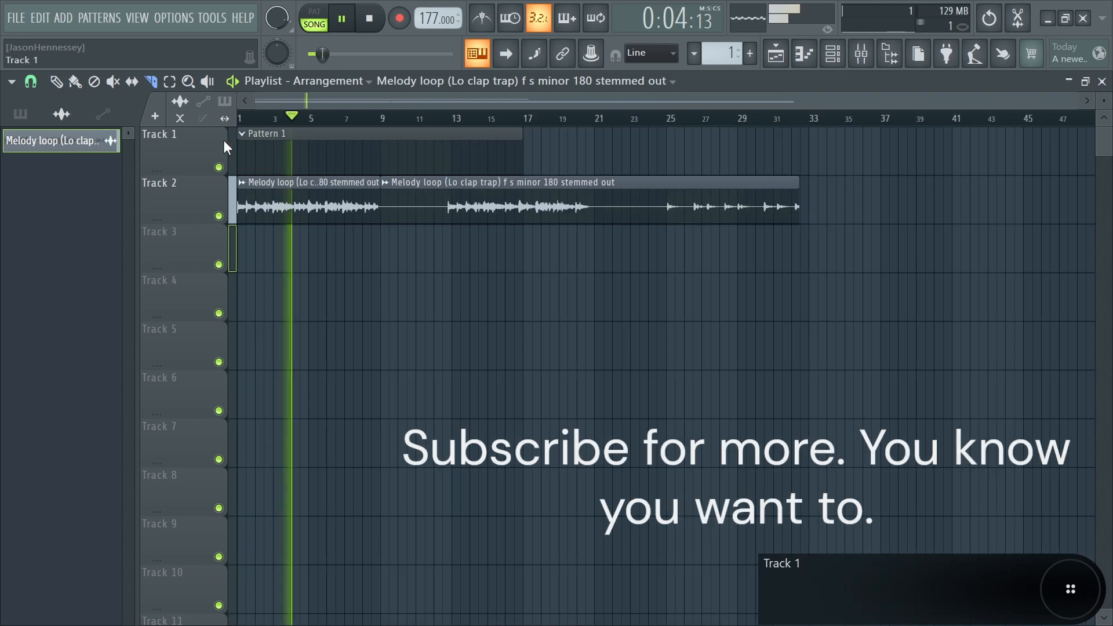
{"action": "left_click", "coordinate": [55, 81]}
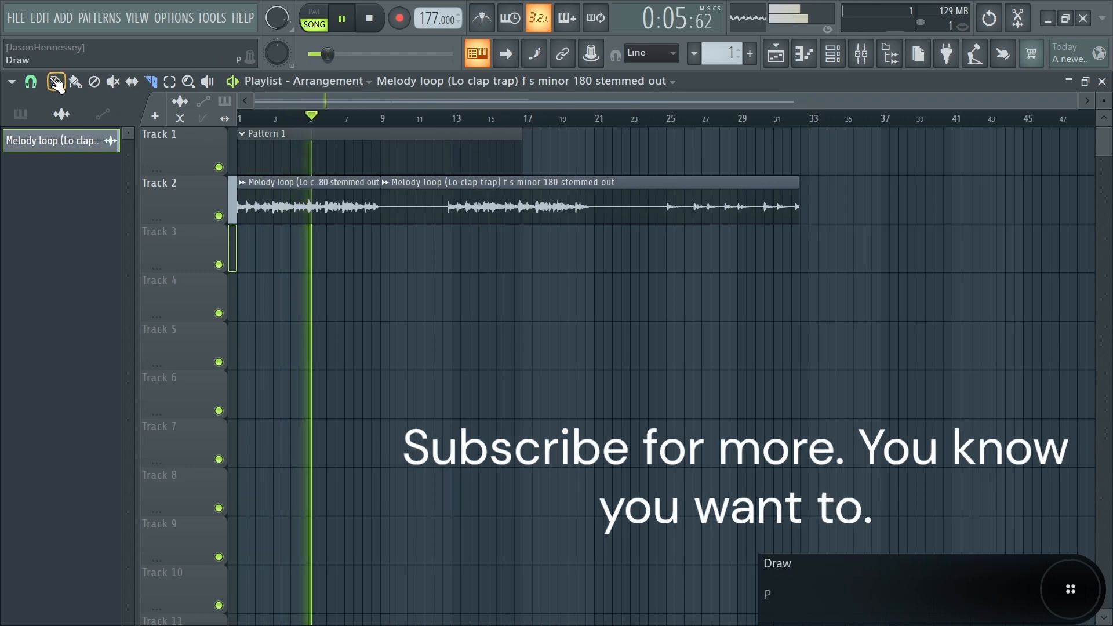
{"action": "right_click", "coordinate": [539, 220]}
Stretch the melody clip so its audio fills exactly 8 bars, ending at bar 9, and play it back
{"action": "scroll", "coordinate": [335, 237], "scroll_direction": "up", "scroll_amount": 2}
{"action": "scroll", "coordinate": [447, 200], "scroll_direction": "up", "scroll_amount": 8}
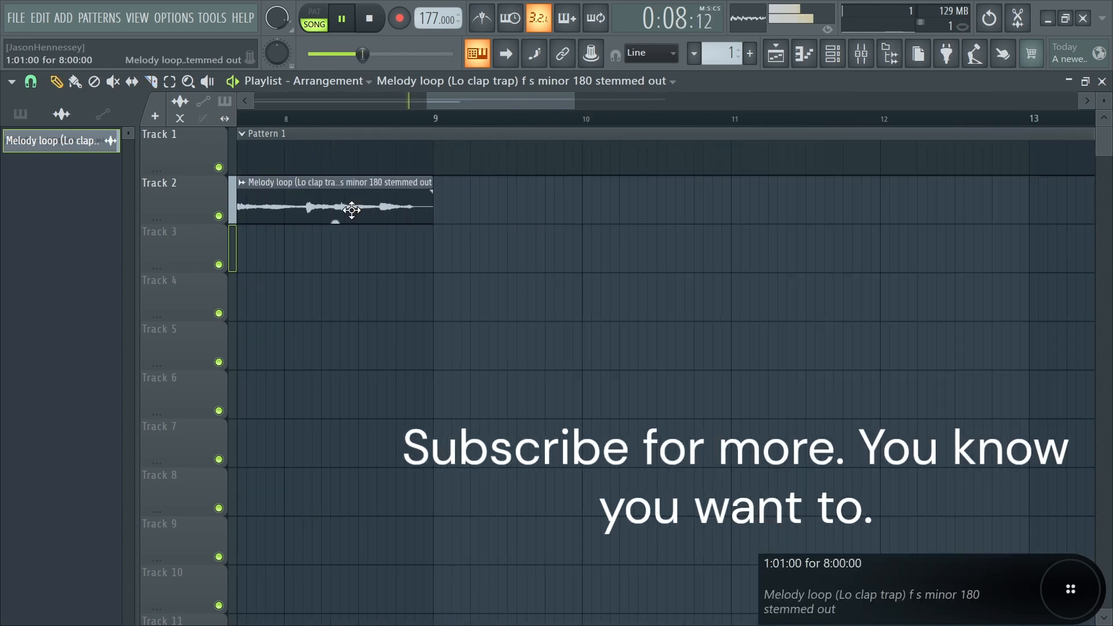
{"action": "left_click_drag", "start_coordinate": [483, 179], "coordinate": [528, 180]}
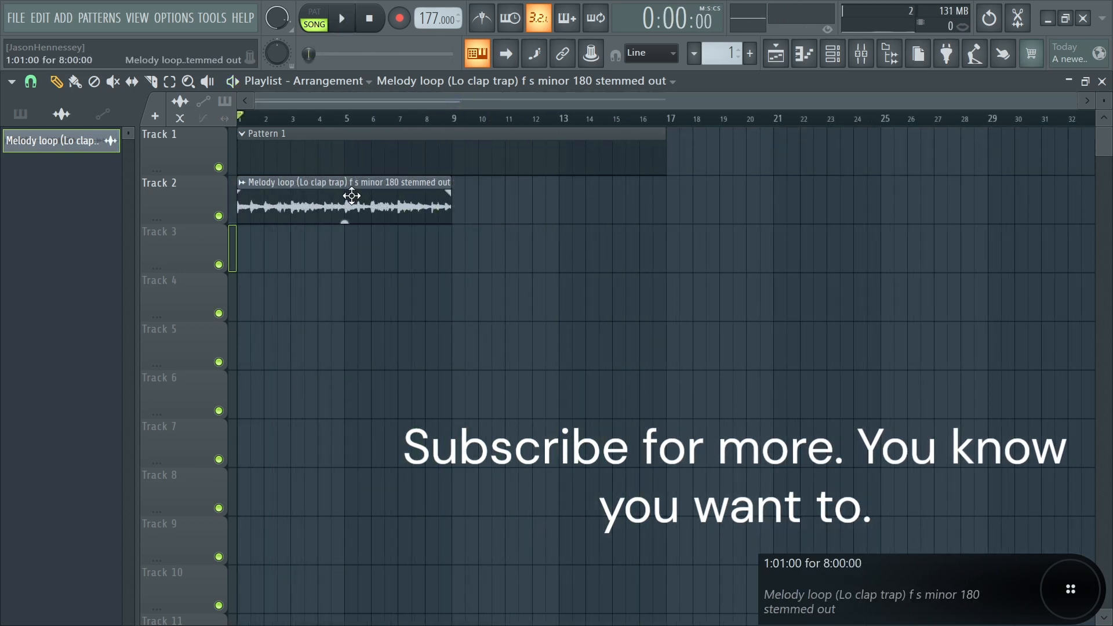
{"action": "key", "text": "space"}
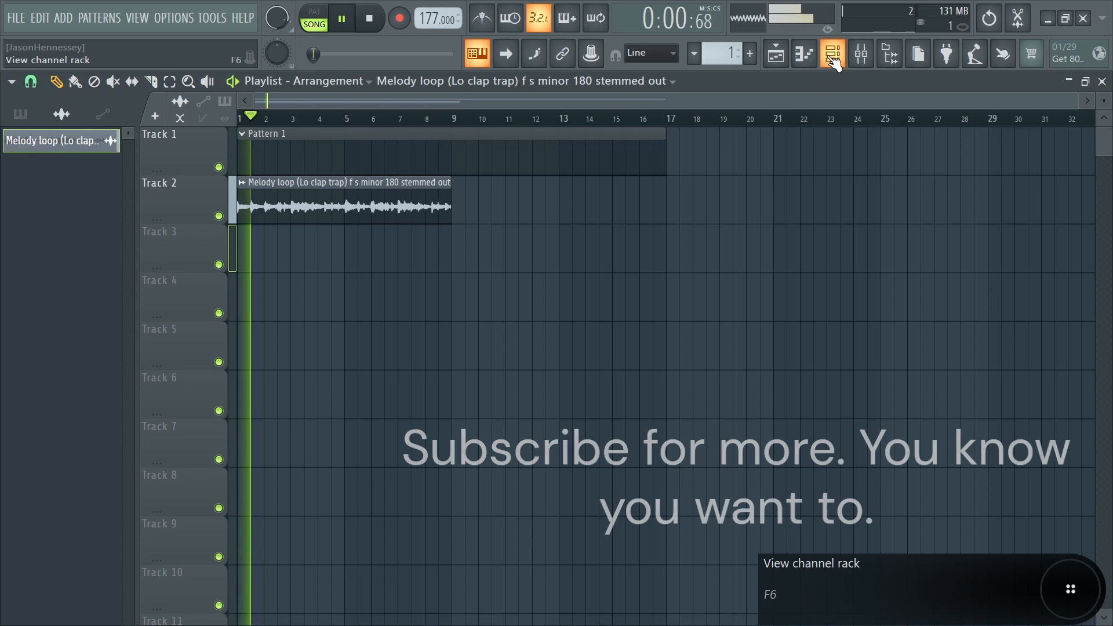
Lower the melody clip's channel pitch to -300 cents
{"action": "double_click", "coordinate": [385, 183]}
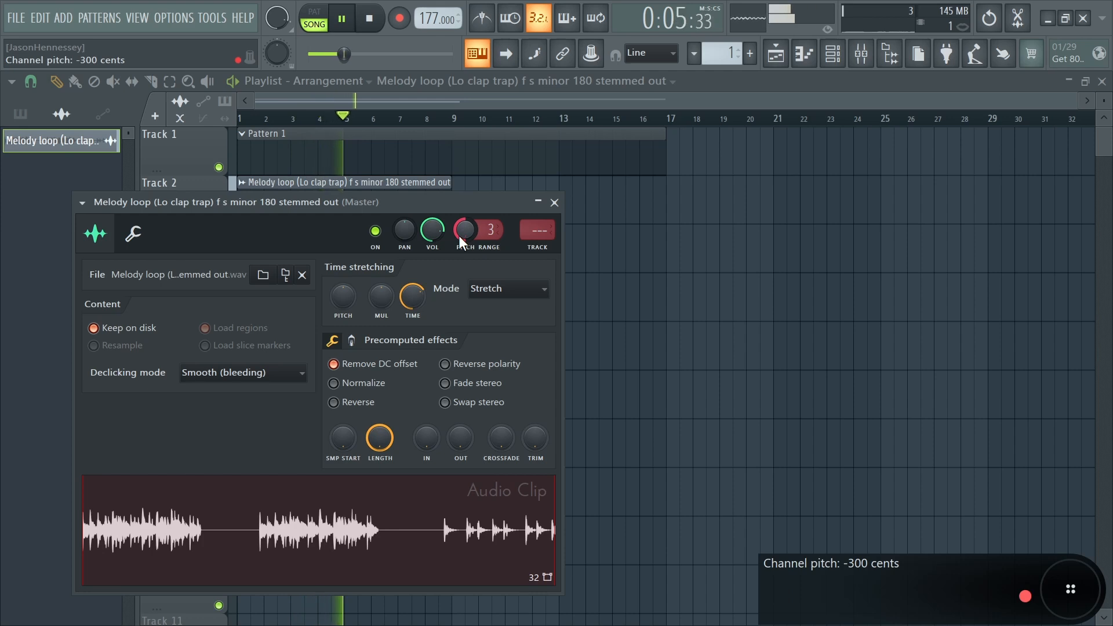
{"action": "key", "text": "space"}
{"action": "key", "text": "Escape"}
Add a FLEX instrument channel with the Close Grand sound and open its piano roll
{"action": "key", "text": "F6"}
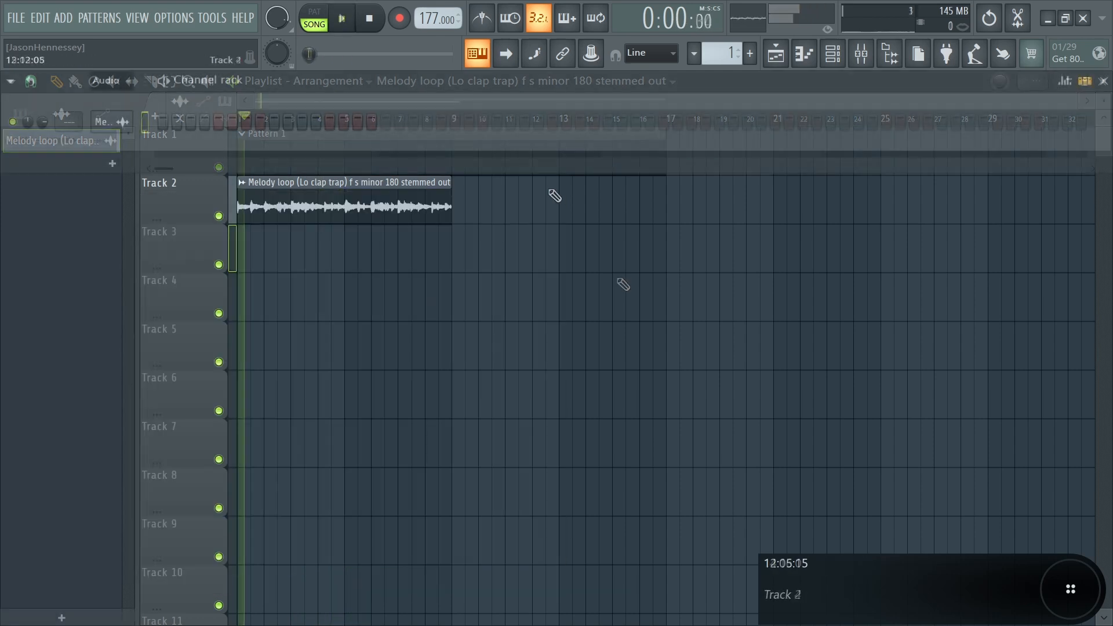
{"action": "left_click", "coordinate": [110, 160]}
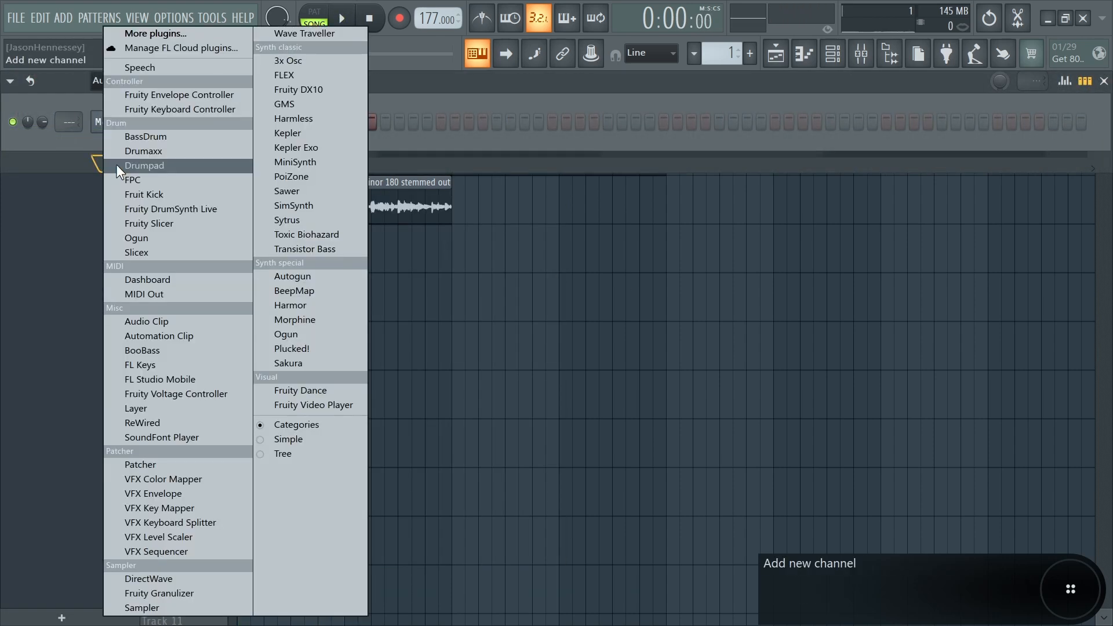
{"action": "left_click", "coordinate": [313, 74]}
{"action": "key", "text": "F7"}
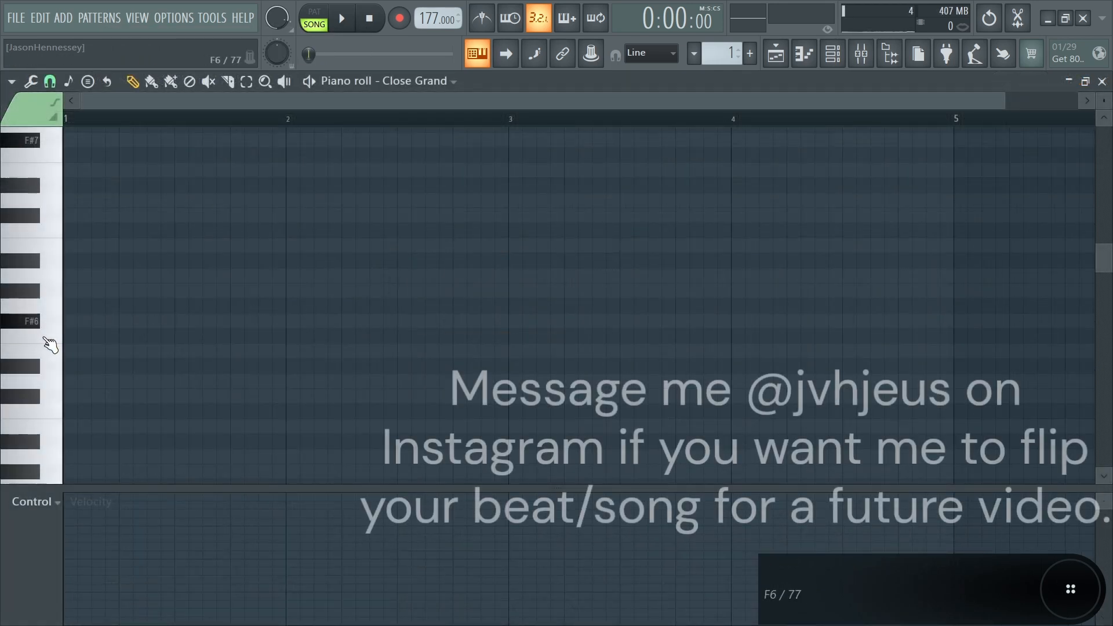
Audition the D#6 key and set the piano roll's scale highlighting root to D#
{"action": "left_click", "coordinate": [40, 371]}
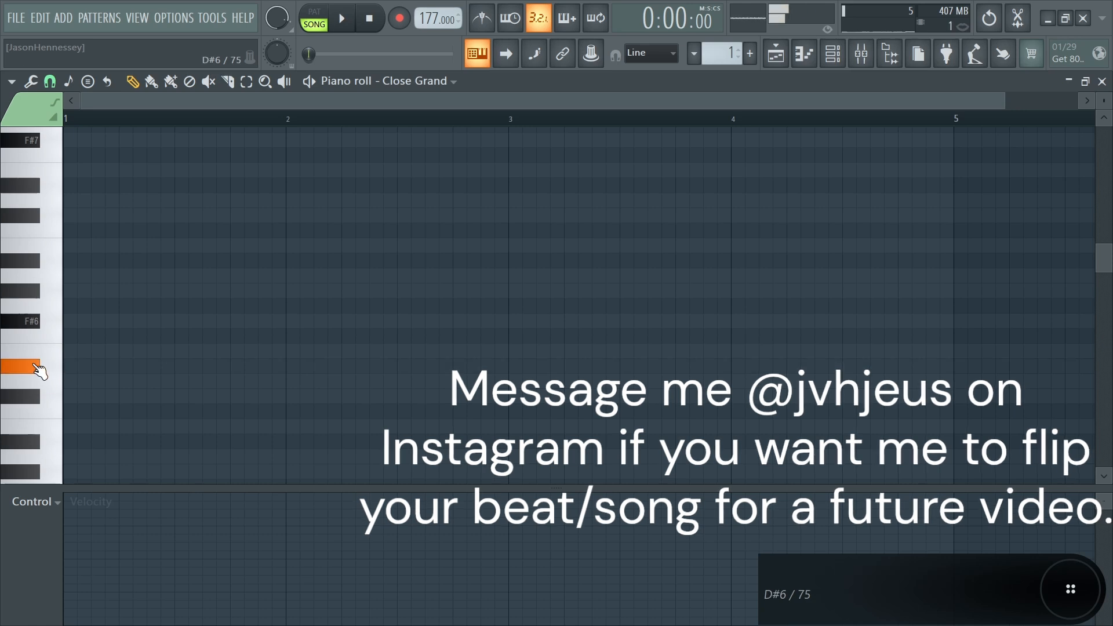
{"action": "left_click", "coordinate": [10, 81]}
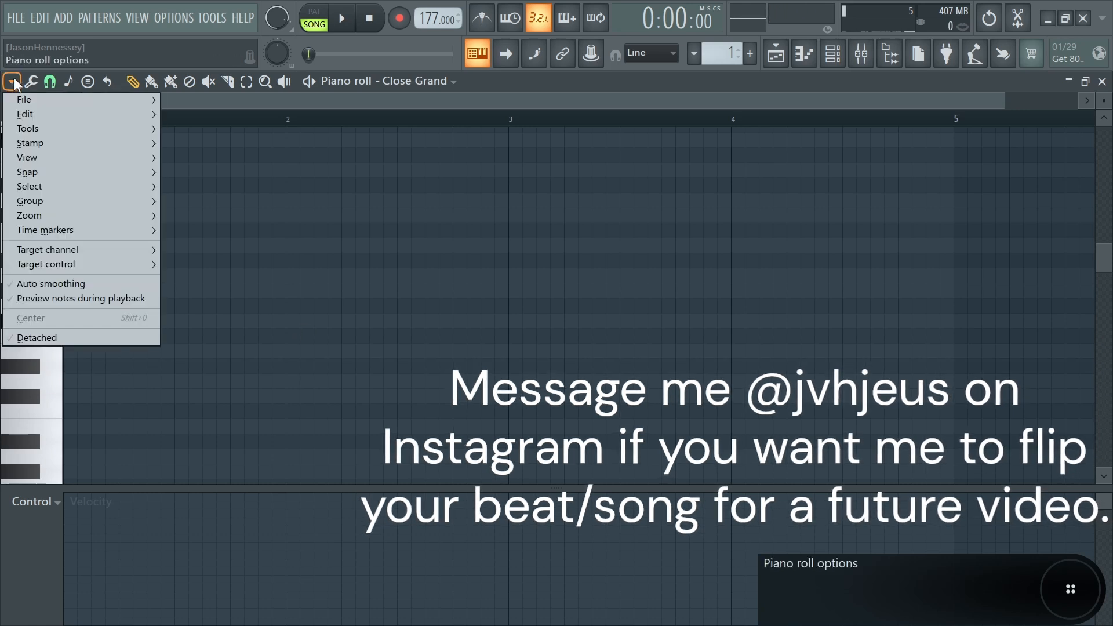
{"action": "key", "text": "space"}
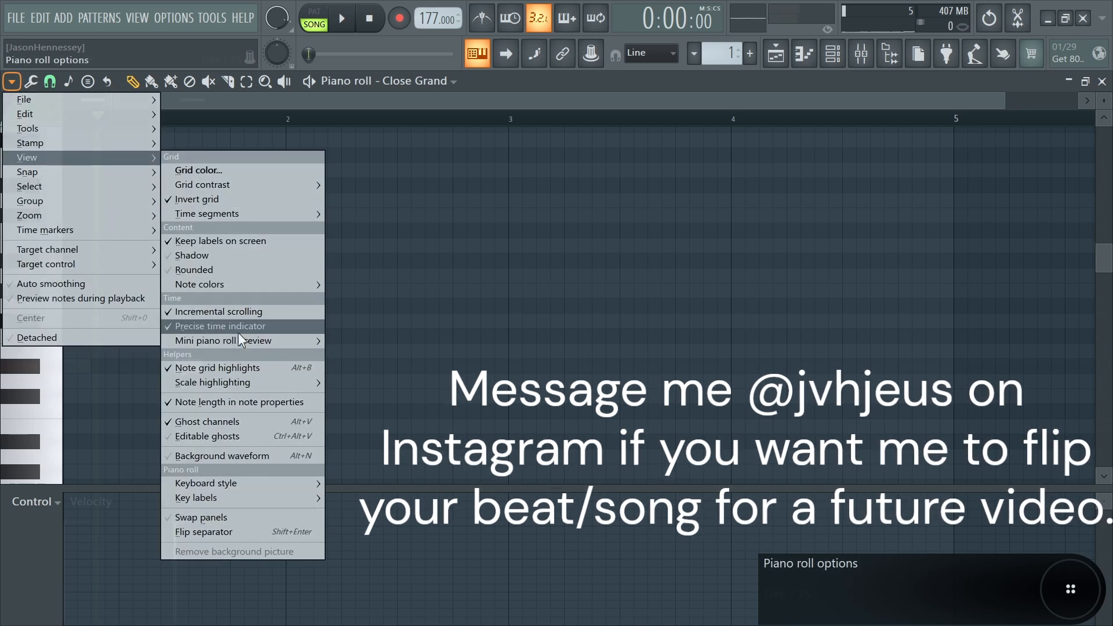
Draw three D#6 notes half a bar apart, starting at bar 1 and ending on bar 2
{"action": "left_click", "coordinate": [77, 366]}
{"action": "left_click", "coordinate": [188, 366]}
{"action": "left_click", "coordinate": [293, 365]}
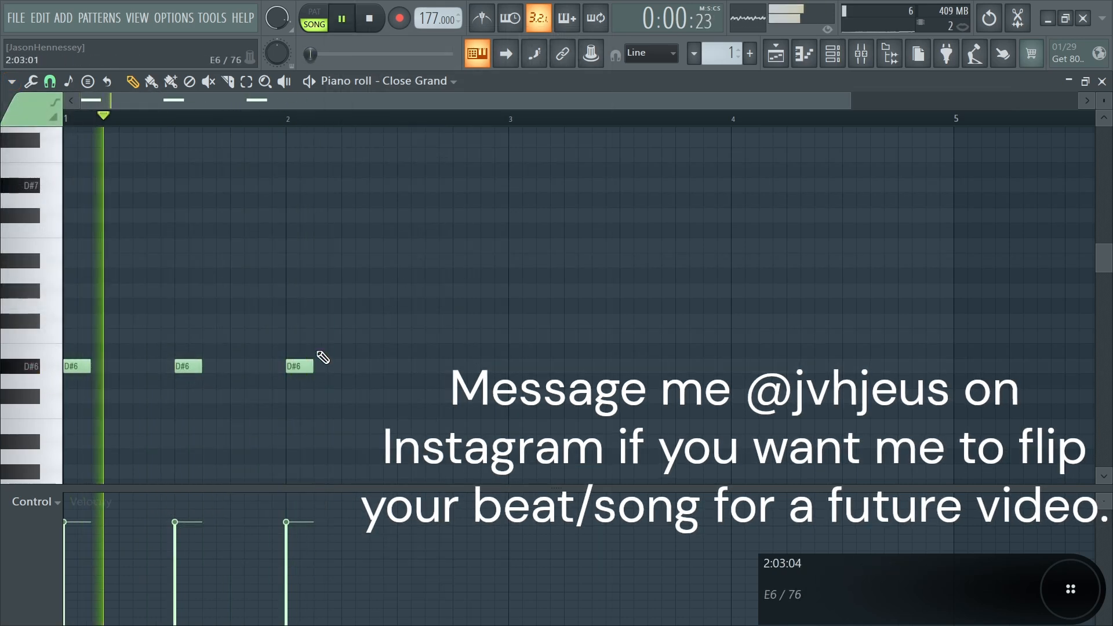
Add a rising line of F6, F#6, G#6, A#6 and B6 notes after the D#6 notes and play it back
{"action": "left_click", "coordinate": [365, 335]}
{"action": "left_click", "coordinate": [435, 321]}
{"action": "left_click_drag", "start_coordinate": [371, 335], "coordinate": [411, 320]}
{"action": "left_click", "coordinate": [494, 290]}
{"action": "left_click", "coordinate": [522, 260]}
{"action": "left_click", "coordinate": [550, 245]}
{"action": "key", "text": "space"}
{"action": "key", "text": "space"}
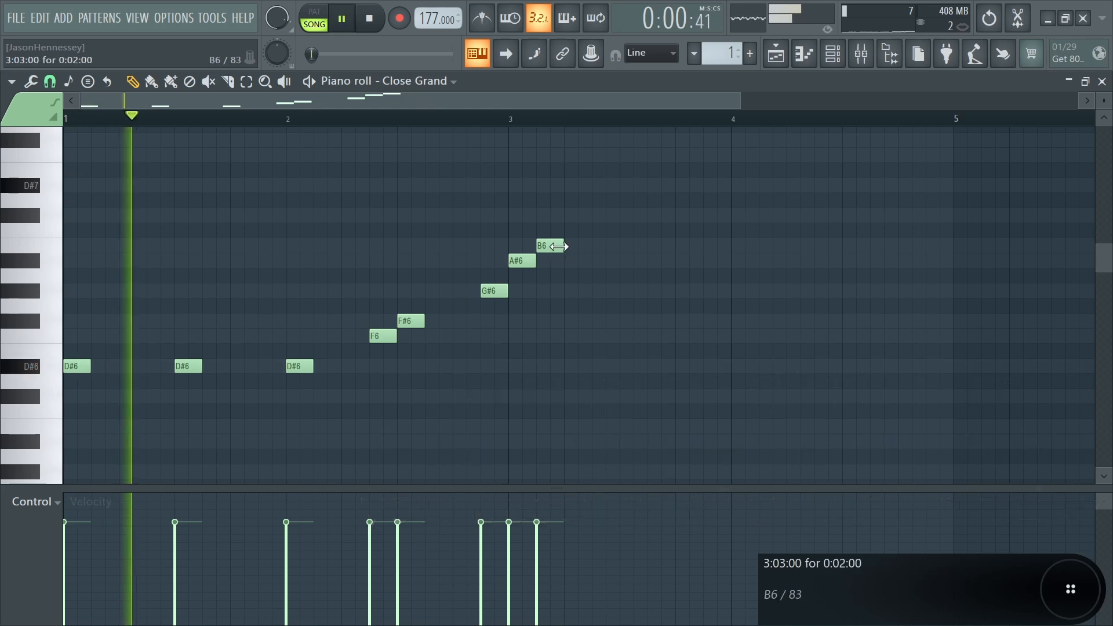
Delete the B6 and A#6 notes and duplicate the remaining two-bar phrase into bars 3 and 4
{"action": "right_click", "coordinate": [550, 245]}
{"action": "right_click", "coordinate": [523, 260]}
{"action": "key", "text": "ctrl+a"}
{"action": "key", "text": "space"}
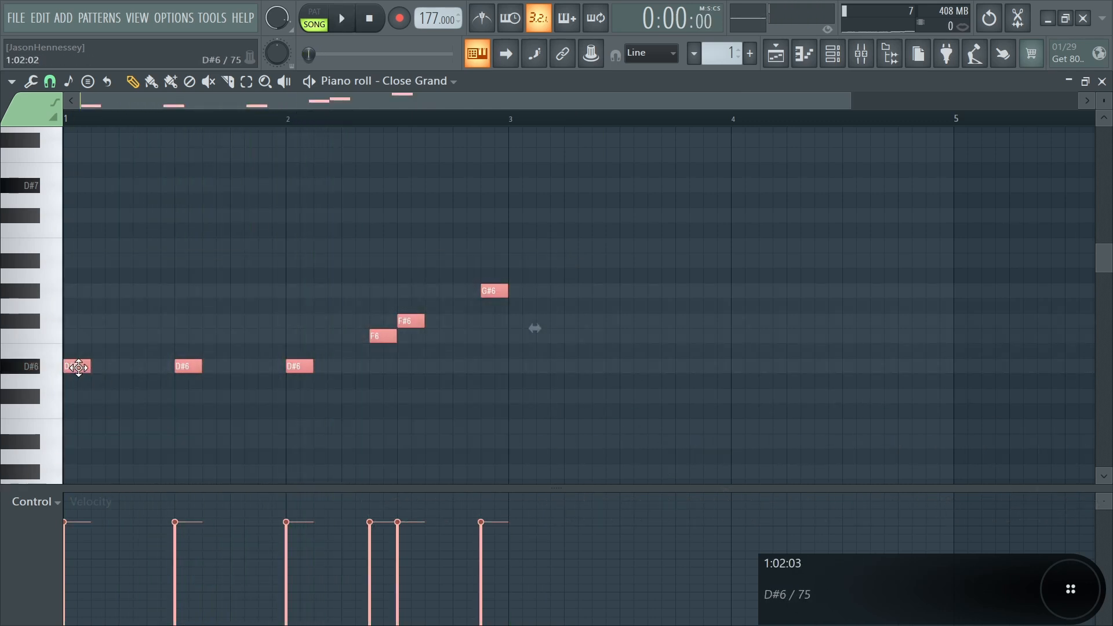
{"action": "key", "text": "ctrl+b"}
{"action": "scroll", "coordinate": [477, 373], "scroll_direction": "down", "scroll_amount": 2}
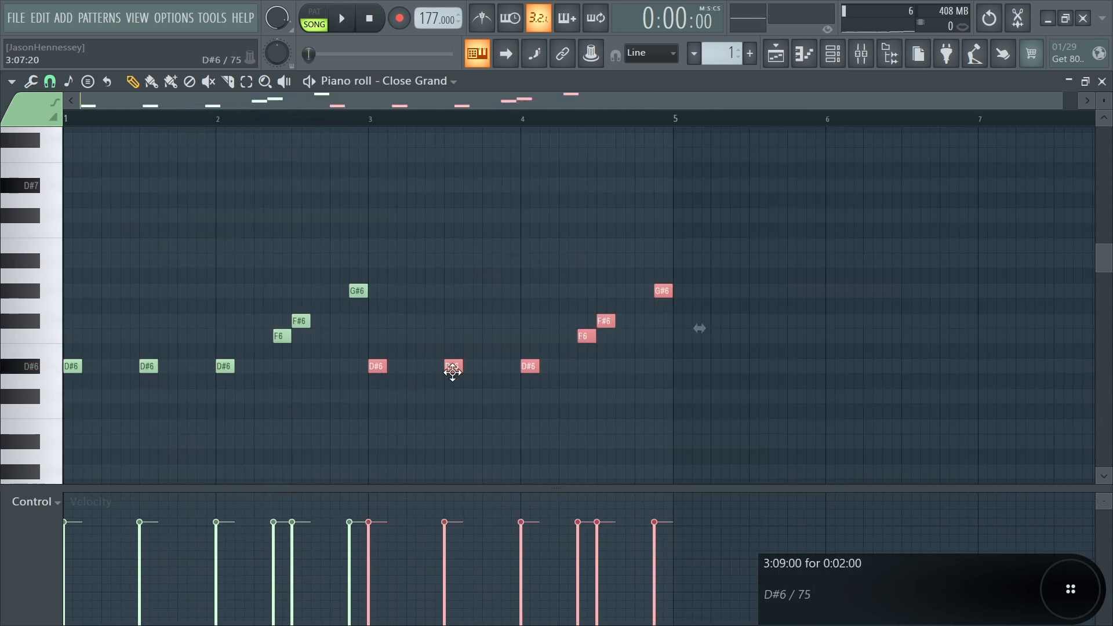
{"action": "key", "text": "space"}
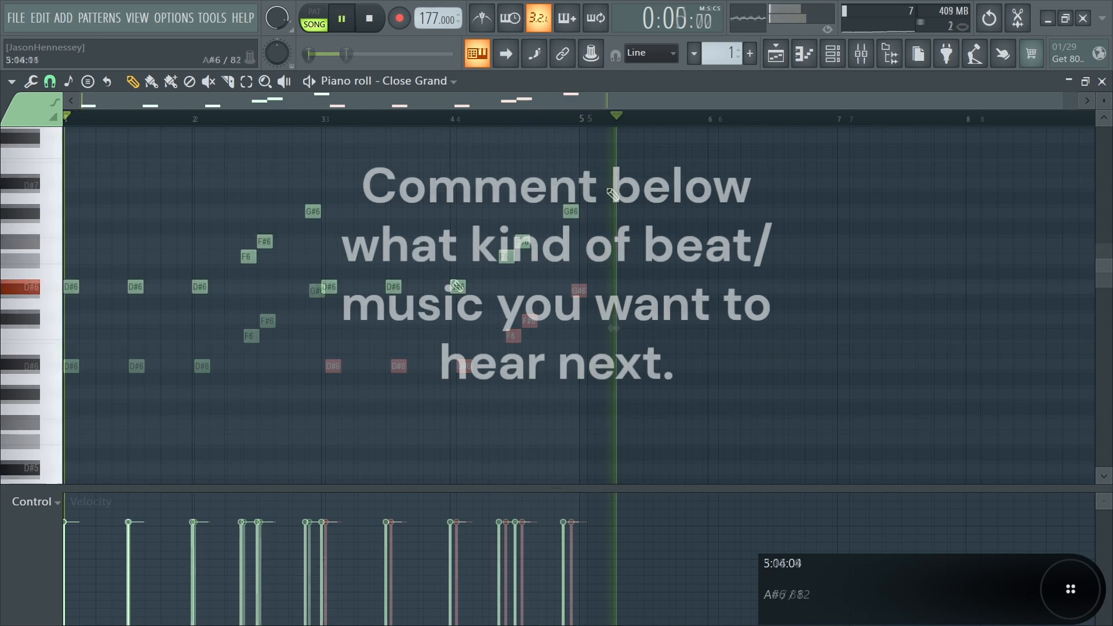
Raise the last three notes of the second phrase and arrange them as a descending C#7, B6, A#6 line
{"action": "left_click_drag", "start_coordinate": [590, 174], "coordinate": [472, 268]}
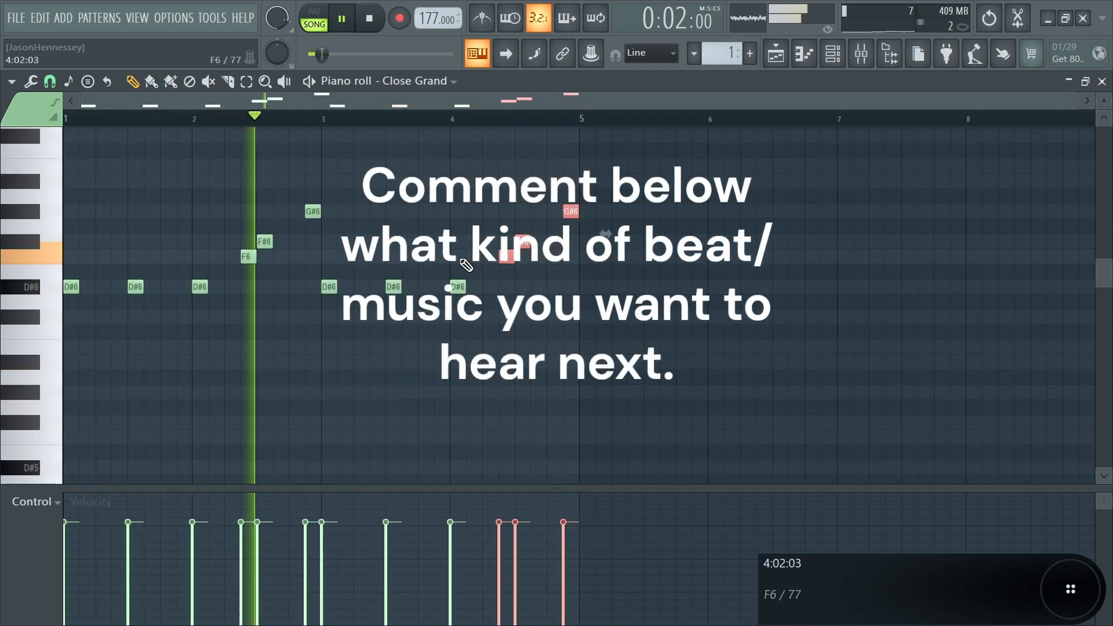
{"action": "key", "text": "shift+Up"}
{"action": "key", "text": "shift+Up"}
{"action": "key", "text": "shift+Up"}
{"action": "key", "text": "shift+Up"}
{"action": "key", "text": "shift+Up"}
{"action": "key", "text": "shift+Up"}
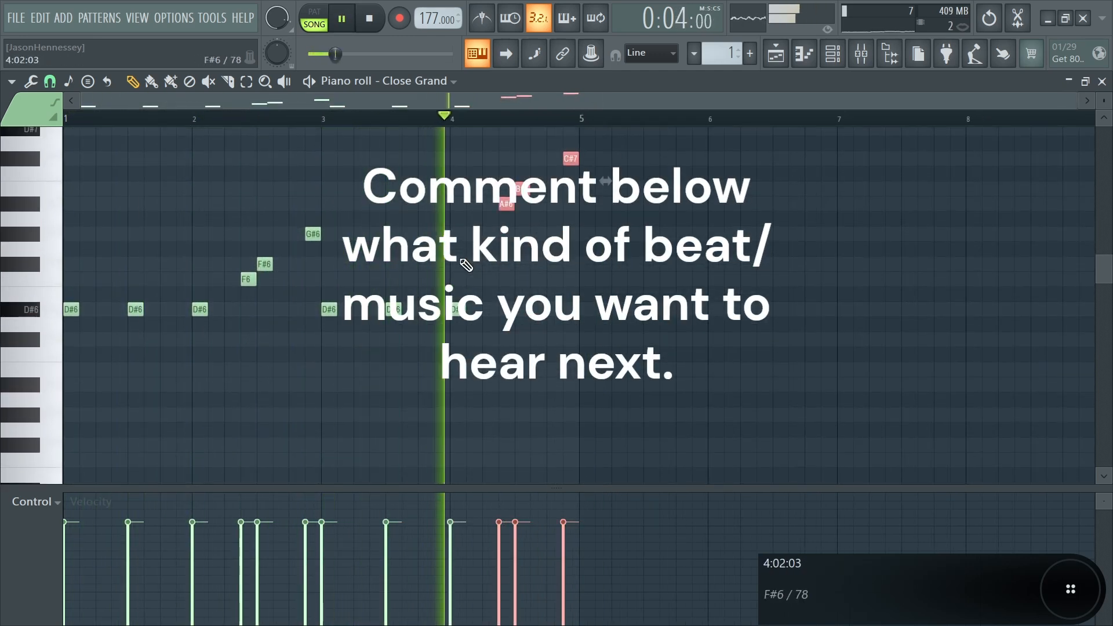
{"action": "key", "text": "shift+Down"}
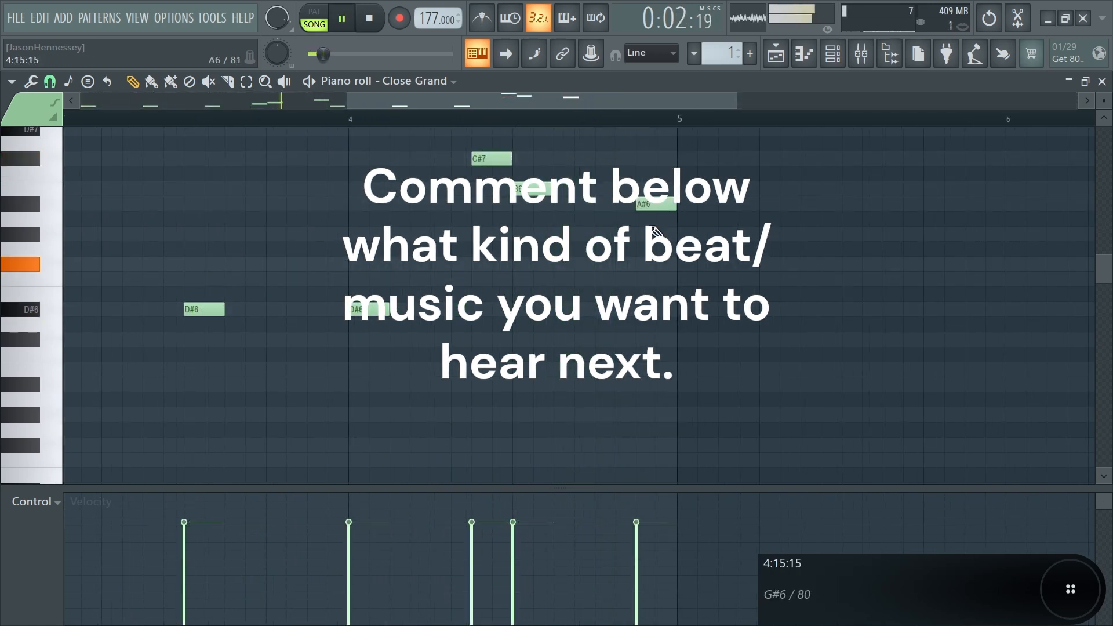
Duplicate the four-bar melody and the resulting eight bars so the pattern spans 16 bars
{"action": "scroll", "coordinate": [549, 235], "scroll_direction": "down", "scroll_amount": 2, "text": "ctrl"}
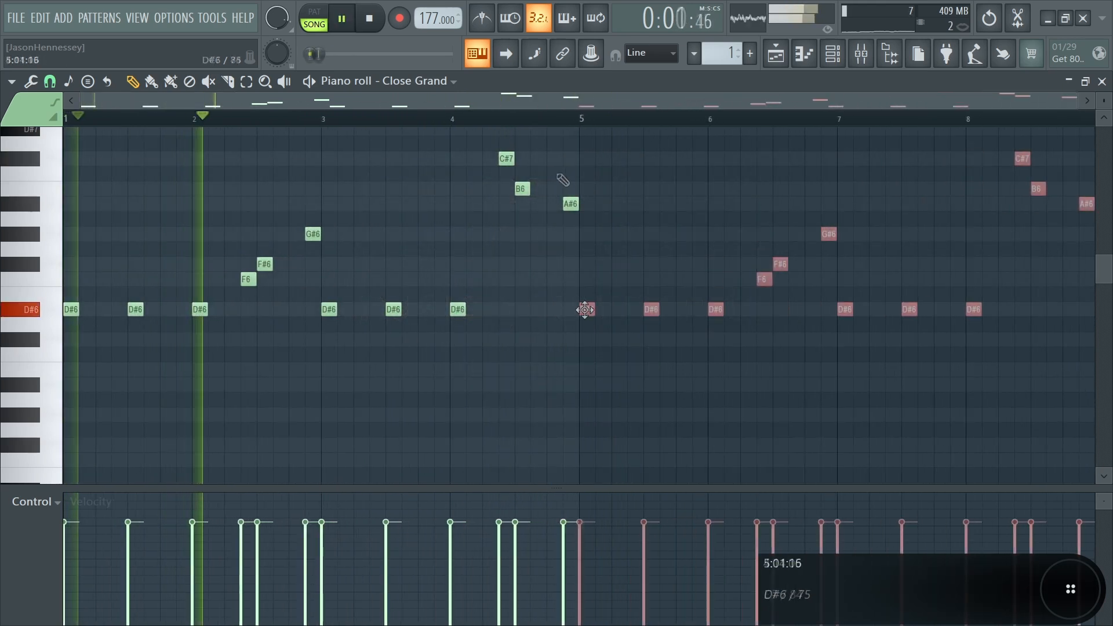
{"action": "scroll", "coordinate": [585, 311], "scroll_direction": "down", "scroll_amount": 2, "text": "ctrl"}
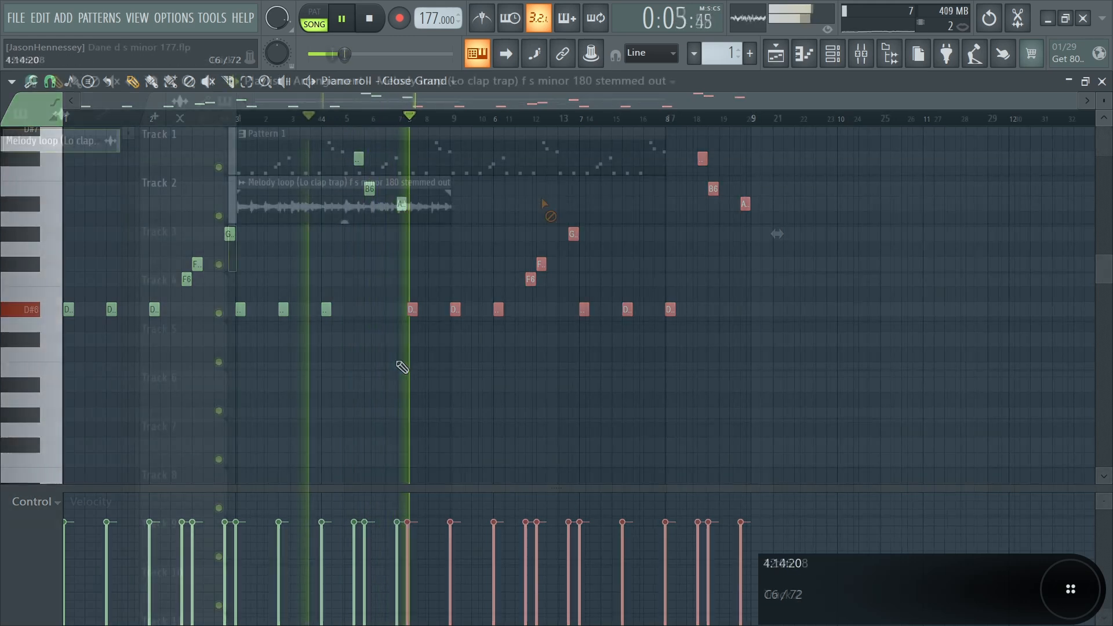
Consolidate the melody clip to a stereo 16Bit int WAV, extend it to 16 bars, and play it with the piano pattern
{"action": "left_click_drag", "start_coordinate": [452, 183], "coordinate": [459, 182]}
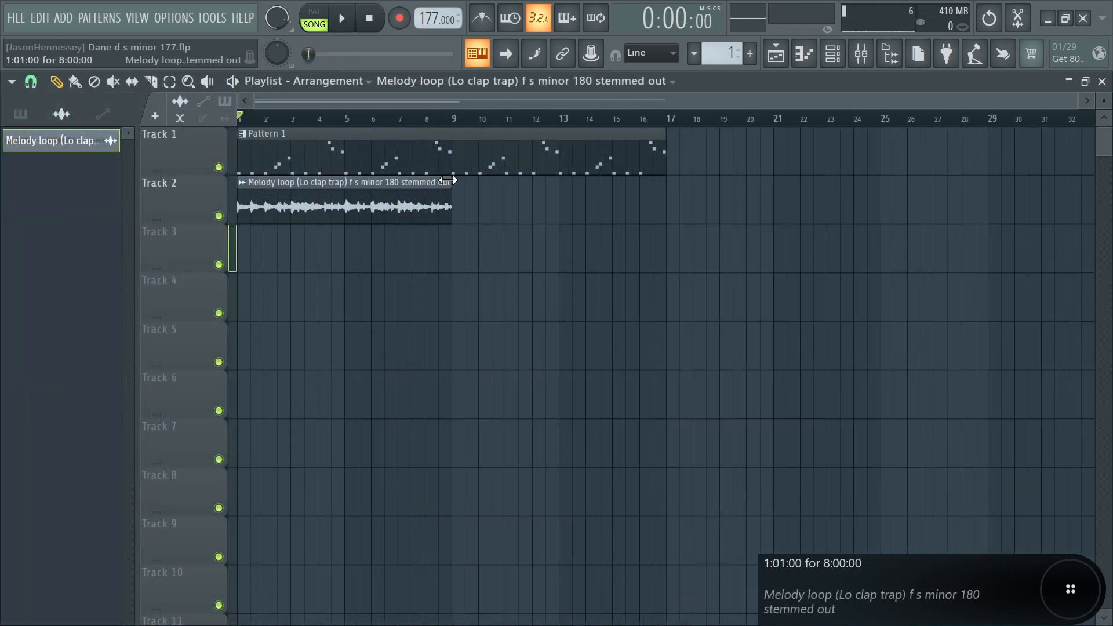
{"action": "mouse_move", "coordinate": [446, 180]}
{"action": "left_mouse_down"}
{"action": "mouse_move", "coordinate": [657, 182]}
{"action": "mouse_move", "coordinate": [467, 183]}
{"action": "left_mouse_up"}
{"action": "key", "text": "space"}
{"action": "key", "text": "ctrl+r"}
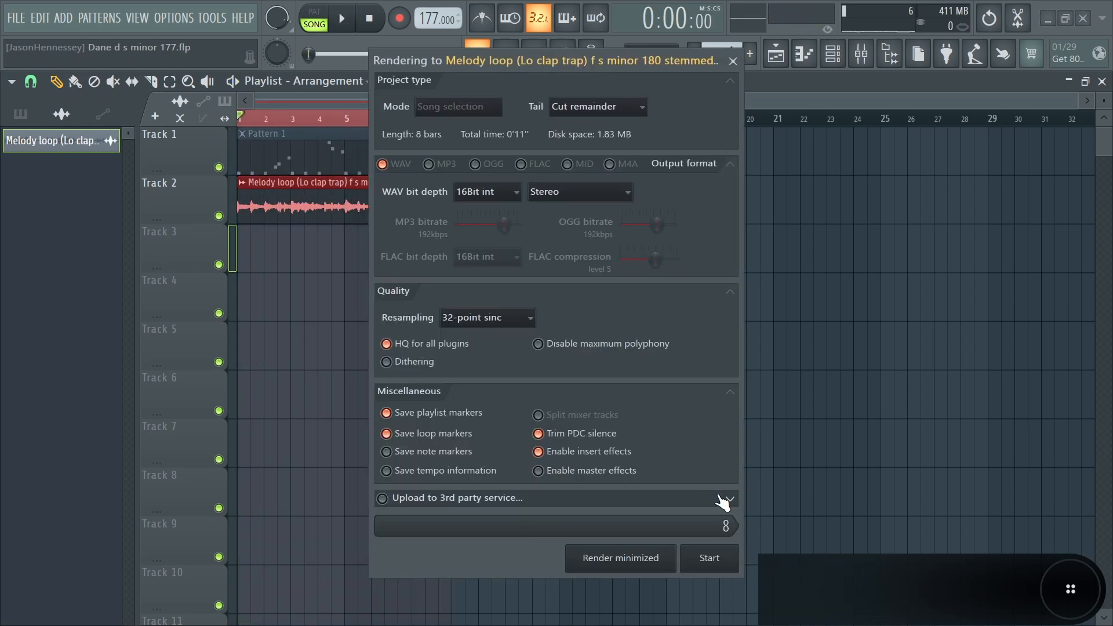
{"action": "left_click", "coordinate": [718, 553]}
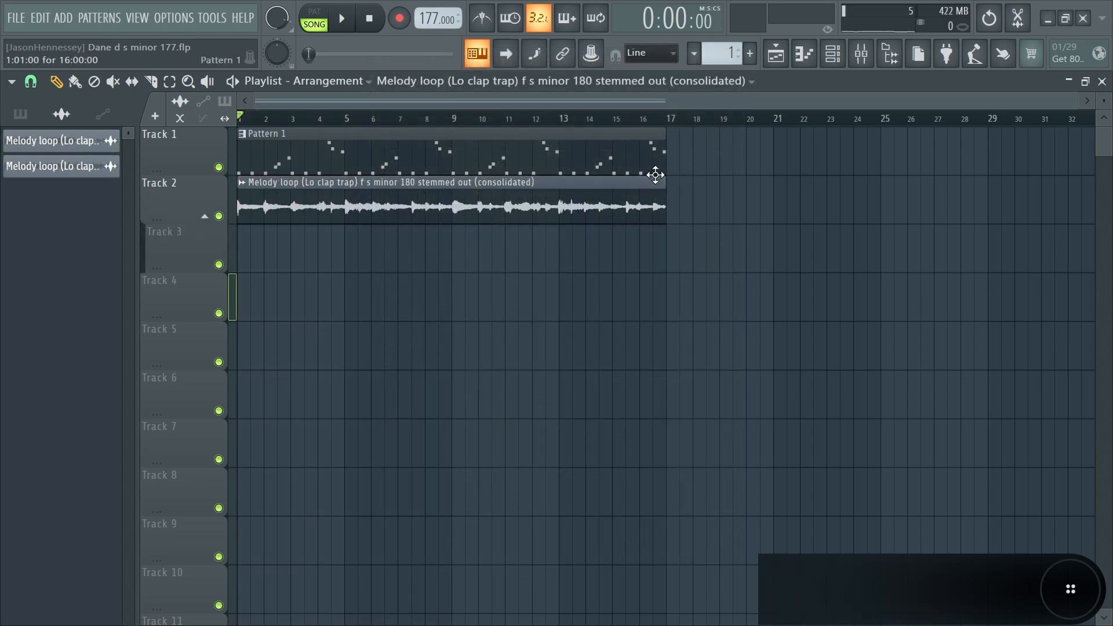
{"action": "key", "text": "space"}
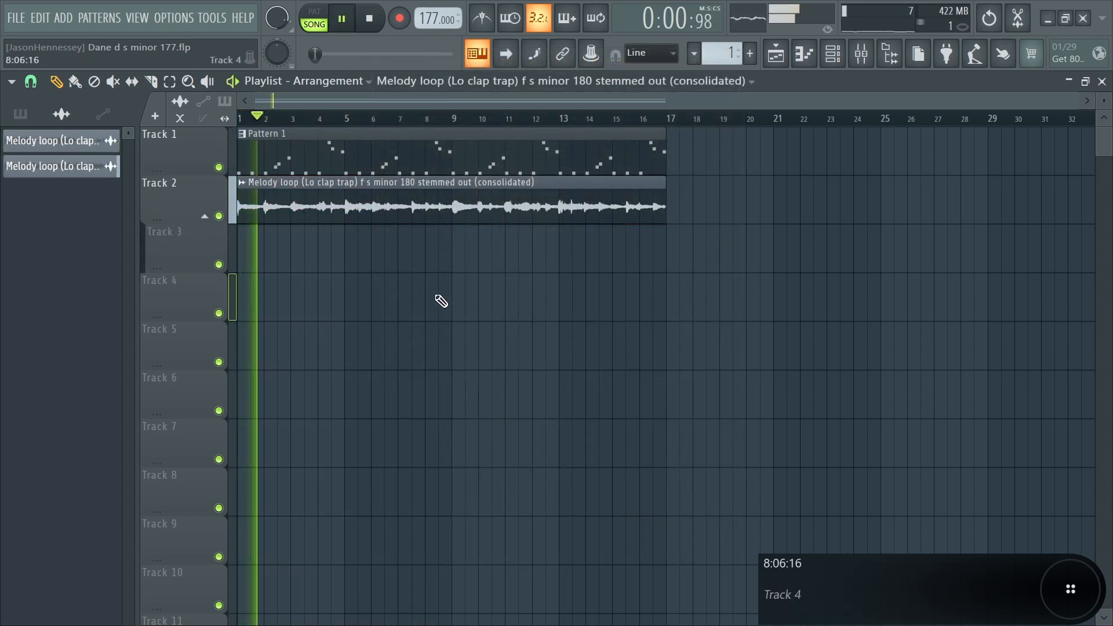
{"action": "left_click", "coordinate": [347, 191]}
{"action": "key", "text": "Escape"}
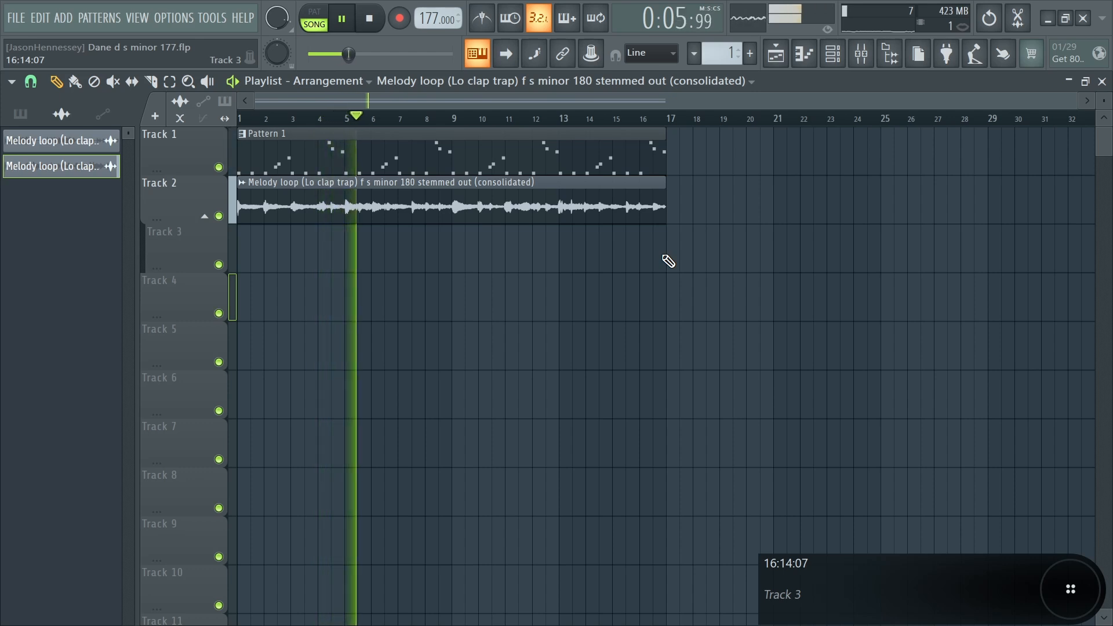
Set up the Pre vocal mixer track and load the Vocal Chain mixer state onto Insert 3
{"action": "key", "text": "alt+f"}
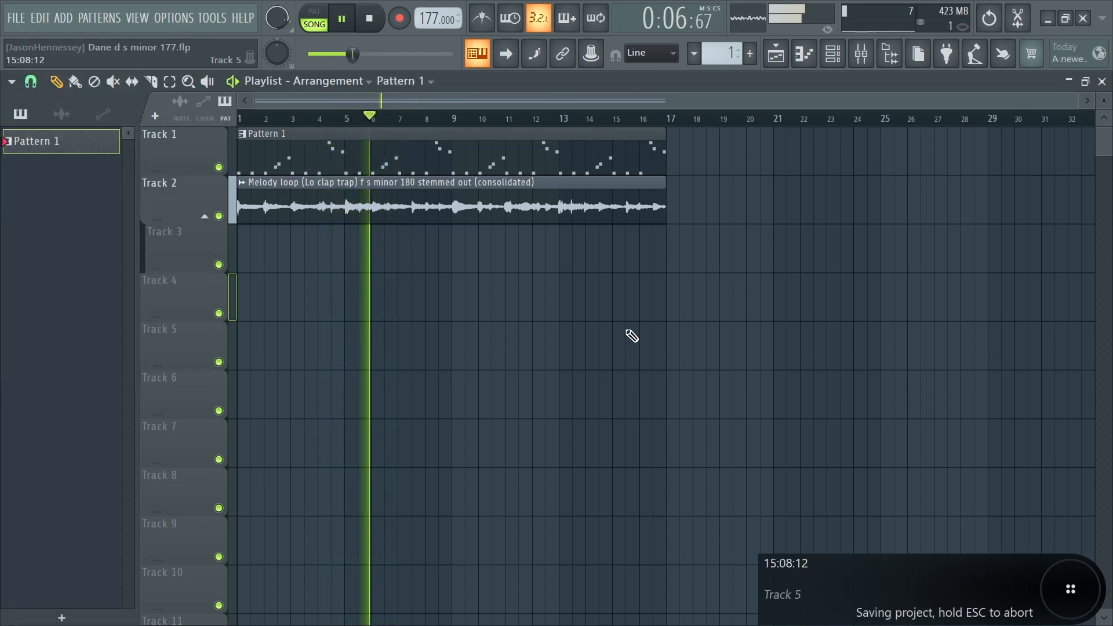
{"action": "key", "text": "space"}
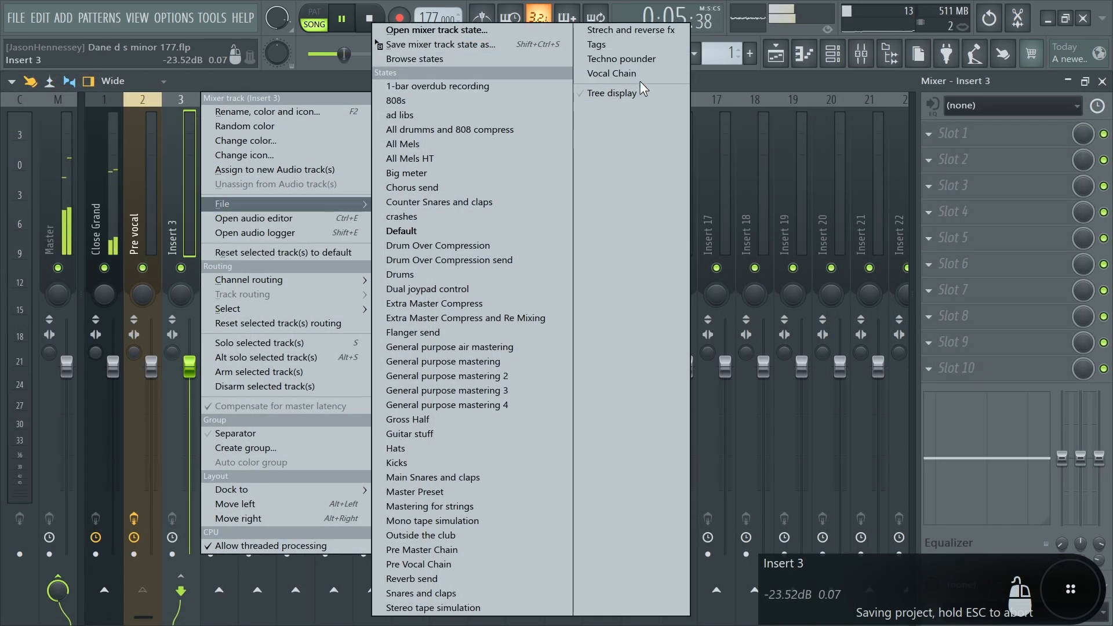
{"action": "left_click", "coordinate": [628, 73]}
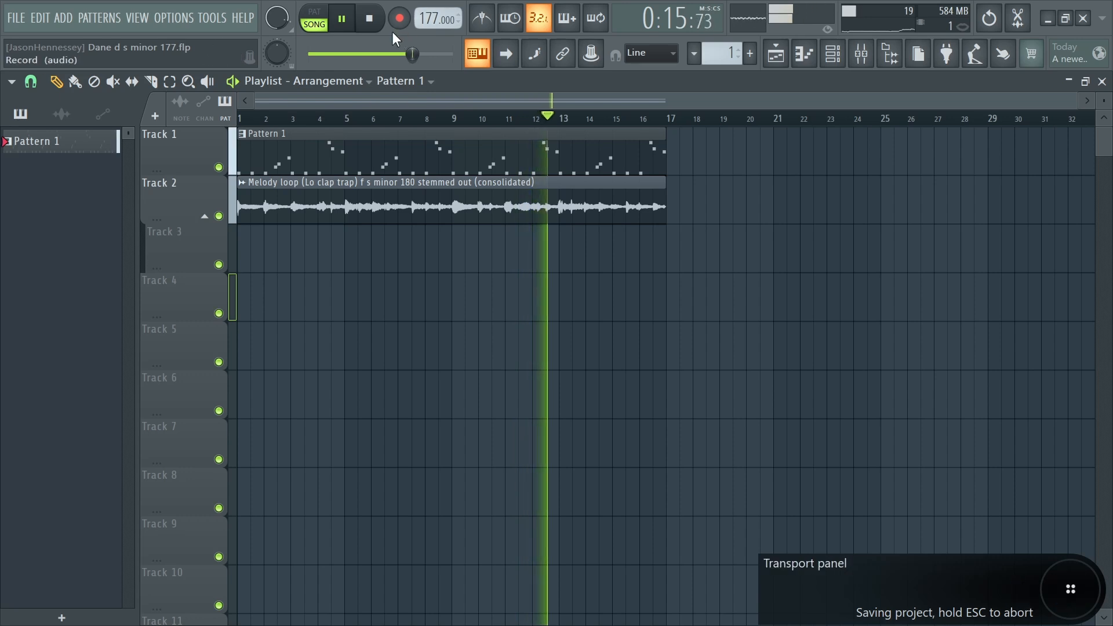
Restart from the beginning and record an audio take into Track 3 of the playlist
{"action": "key", "text": "space"}
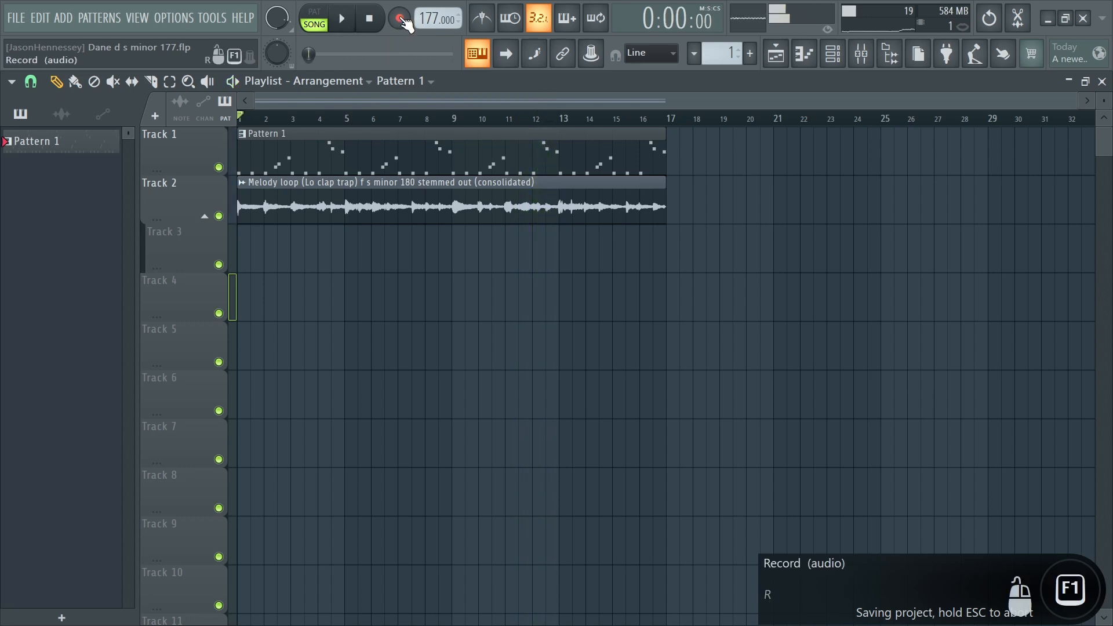
{"action": "left_click", "coordinate": [400, 18]}
{"action": "left_click", "coordinate": [512, 378]}
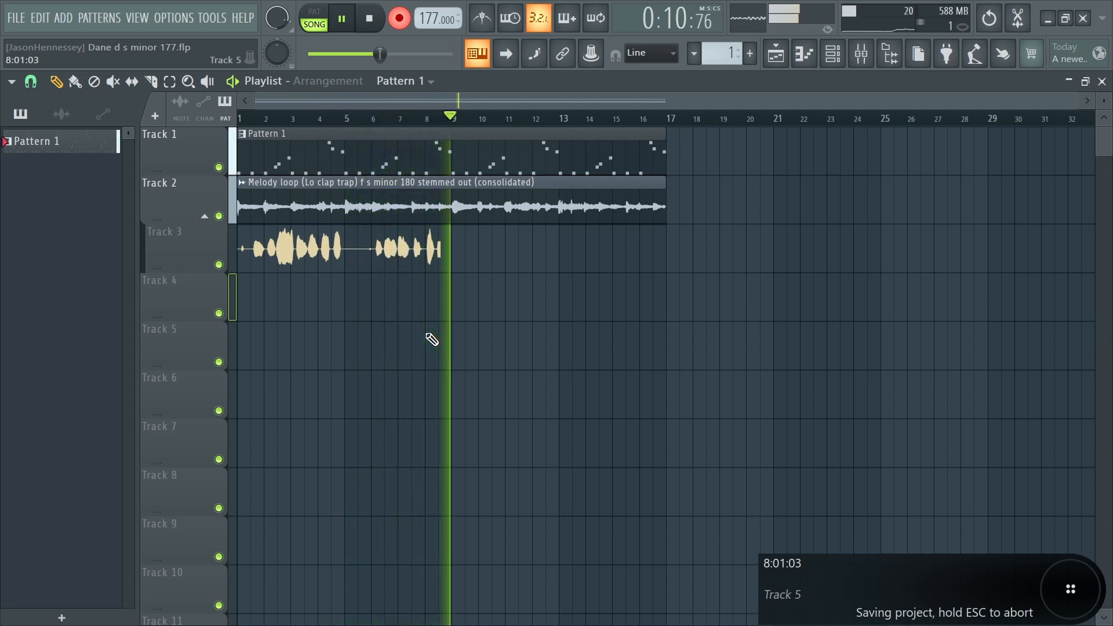
Slip the recorded vocal earlier inside its Track 3 clip, checking the timing by playback against the melody
{"action": "scroll", "coordinate": [177, 279], "scroll_direction": "up", "scroll_amount": 3}
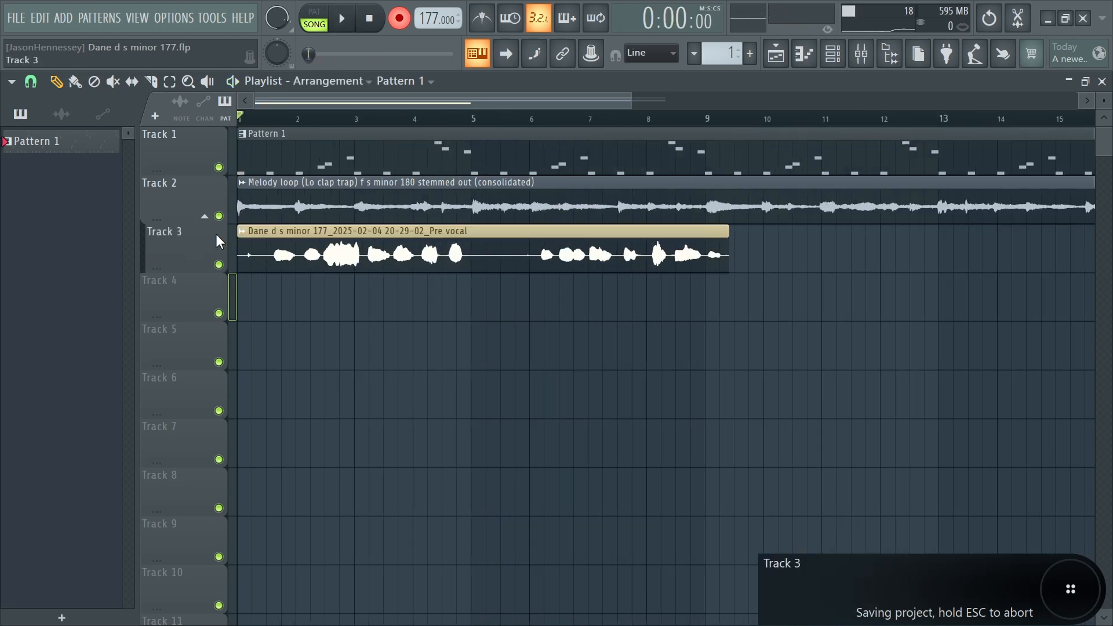
{"action": "scroll", "coordinate": [219, 236], "scroll_direction": "up", "scroll_amount": 3}
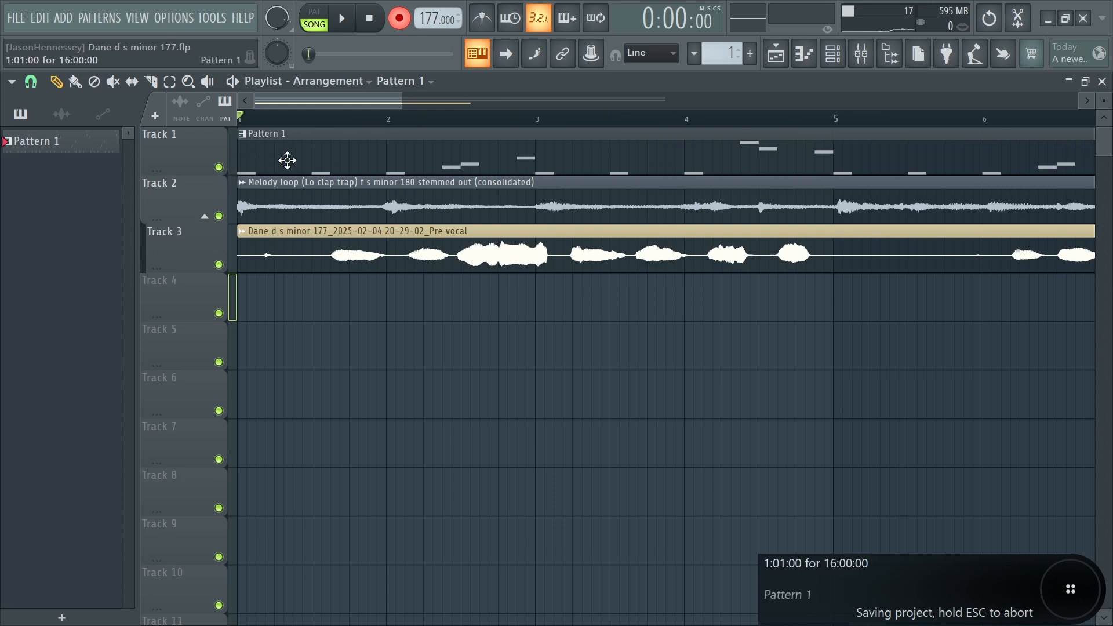
{"action": "scroll", "coordinate": [213, 314], "scroll_direction": "down", "scroll_amount": 1}
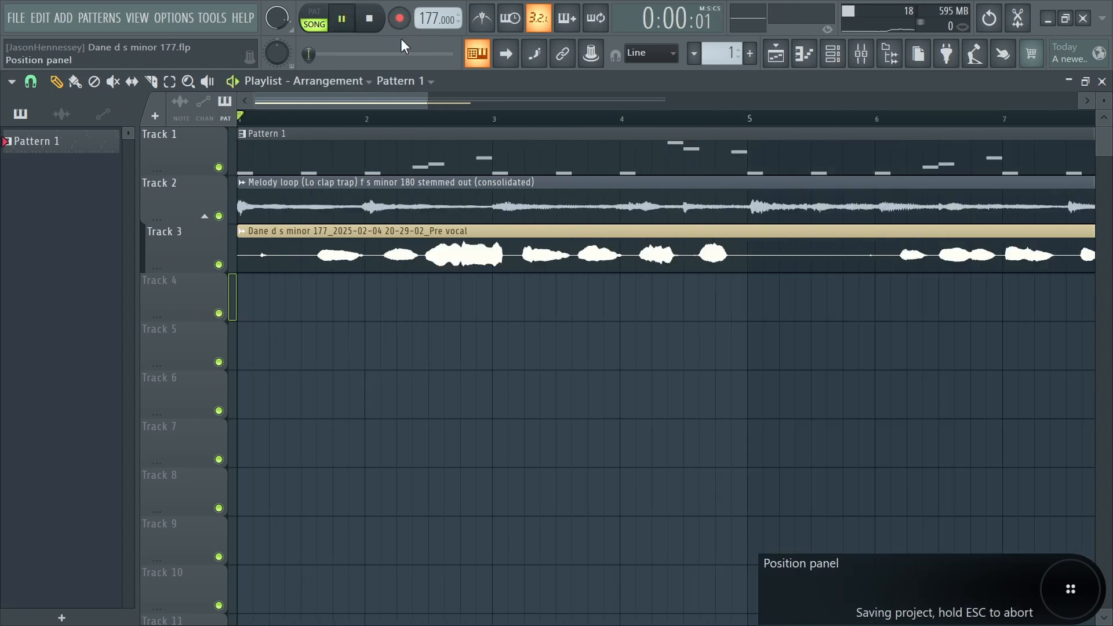
{"action": "scroll", "coordinate": [360, 360], "scroll_direction": "down", "scroll_amount": 3}
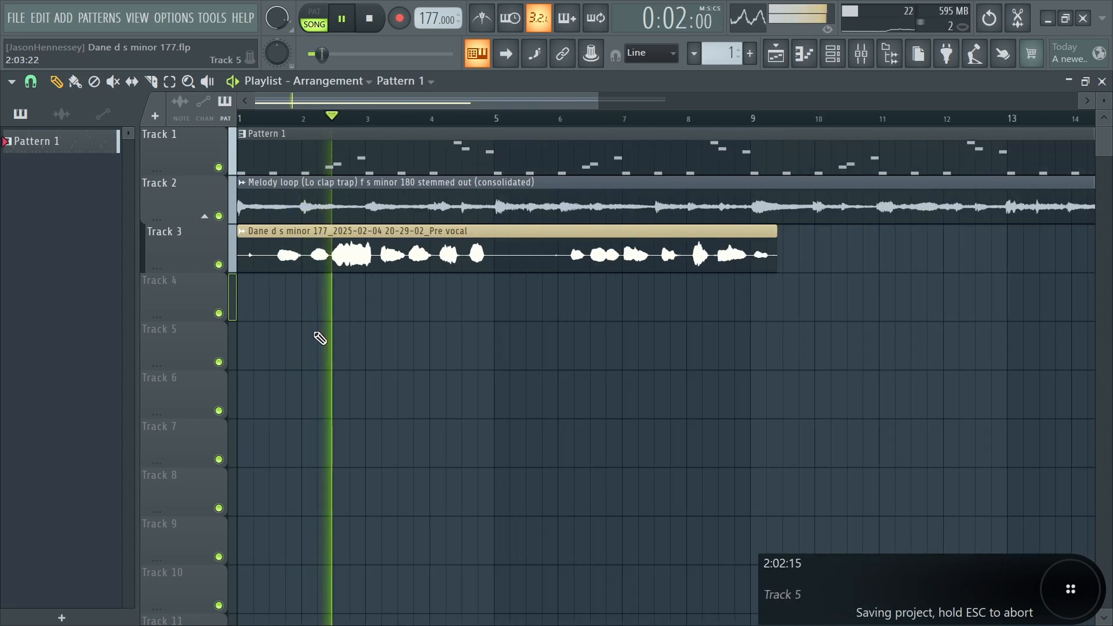
{"action": "key", "text": "space"}
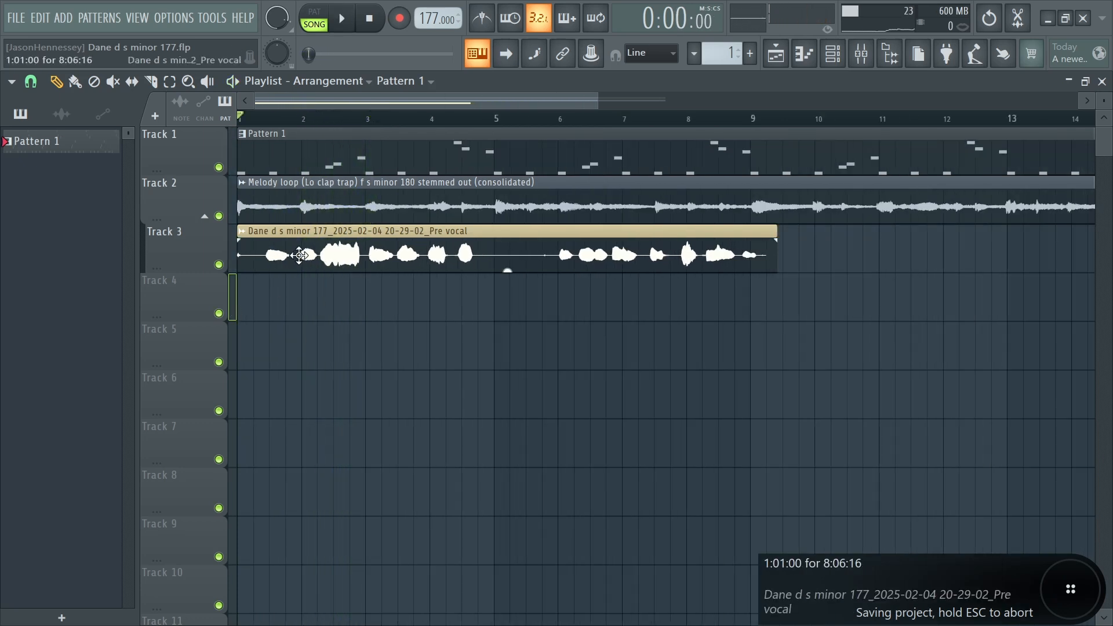
{"action": "key", "text": "space"}
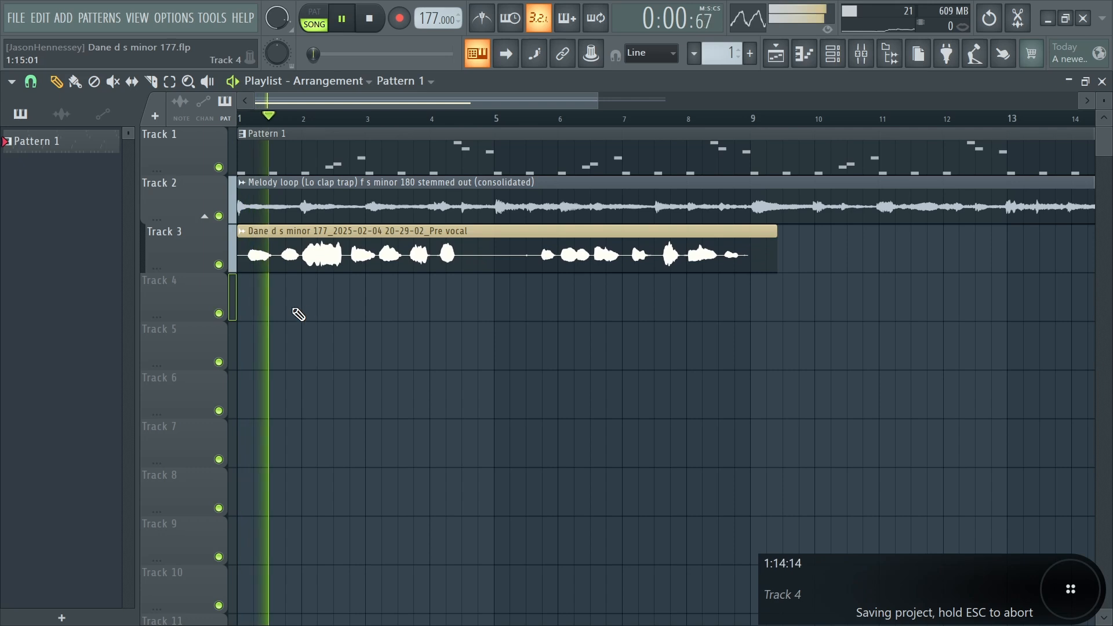
{"action": "scroll", "coordinate": [298, 313], "scroll_direction": "up", "scroll_amount": 3}
{"action": "key", "text": "space"}
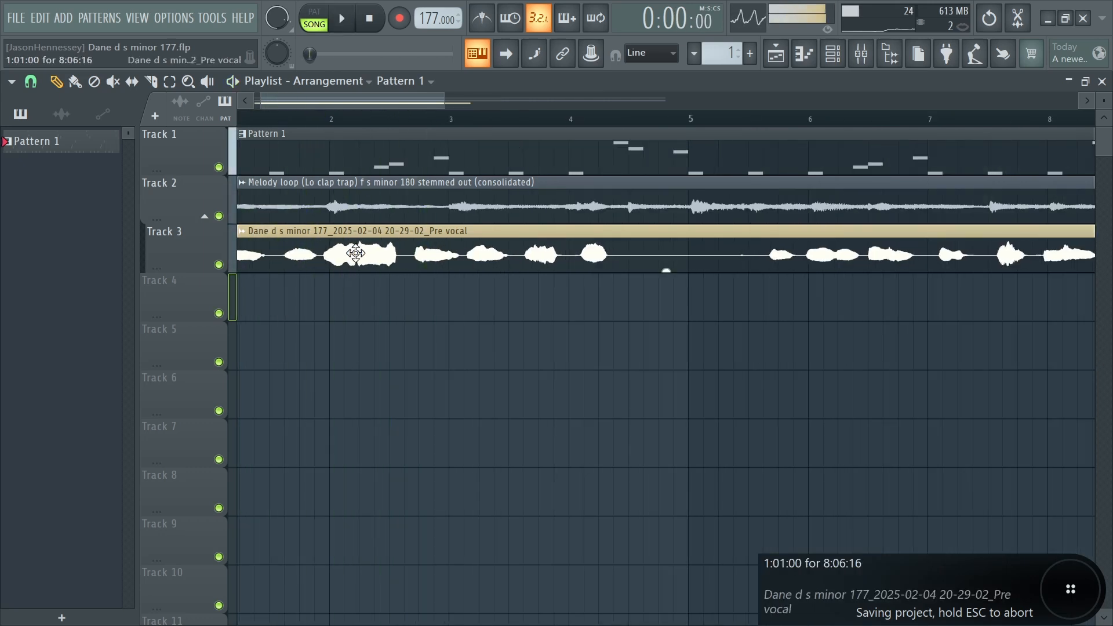
Slice the vocal clip at bar 5, move its second half to the start of Track 4, and play both layers
{"action": "scroll", "coordinate": [452, 237], "scroll_direction": "down", "scroll_amount": 3}
{"action": "left_click", "coordinate": [548, 214]}
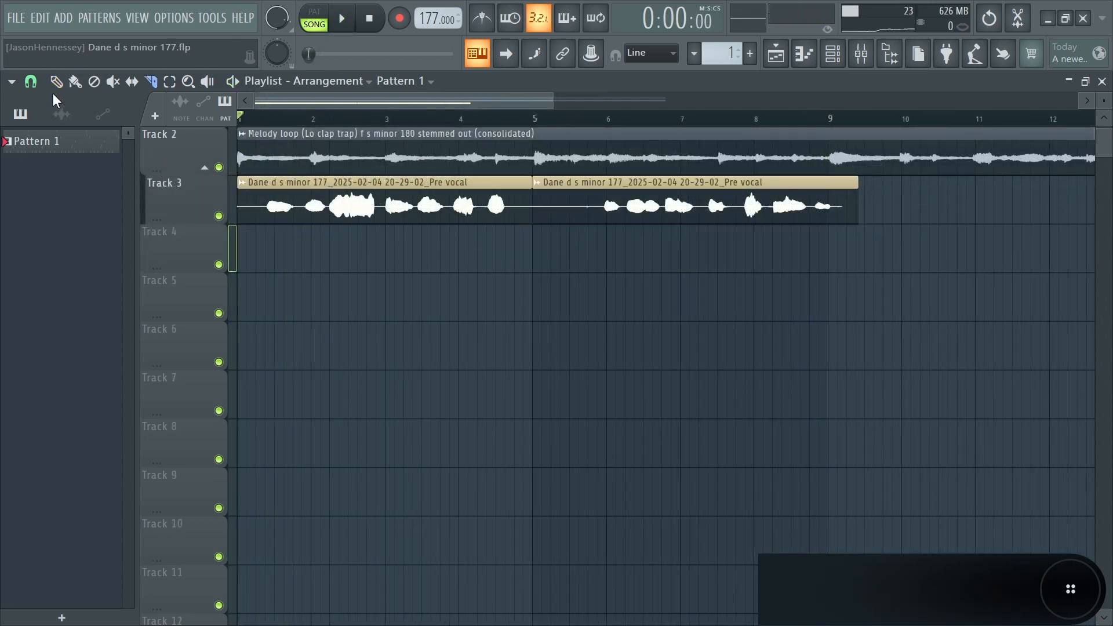
{"action": "left_click_drag", "start_coordinate": [655, 208], "coordinate": [361, 256]}
{"action": "scroll", "coordinate": [319, 232], "scroll_direction": "up", "scroll_amount": 3}
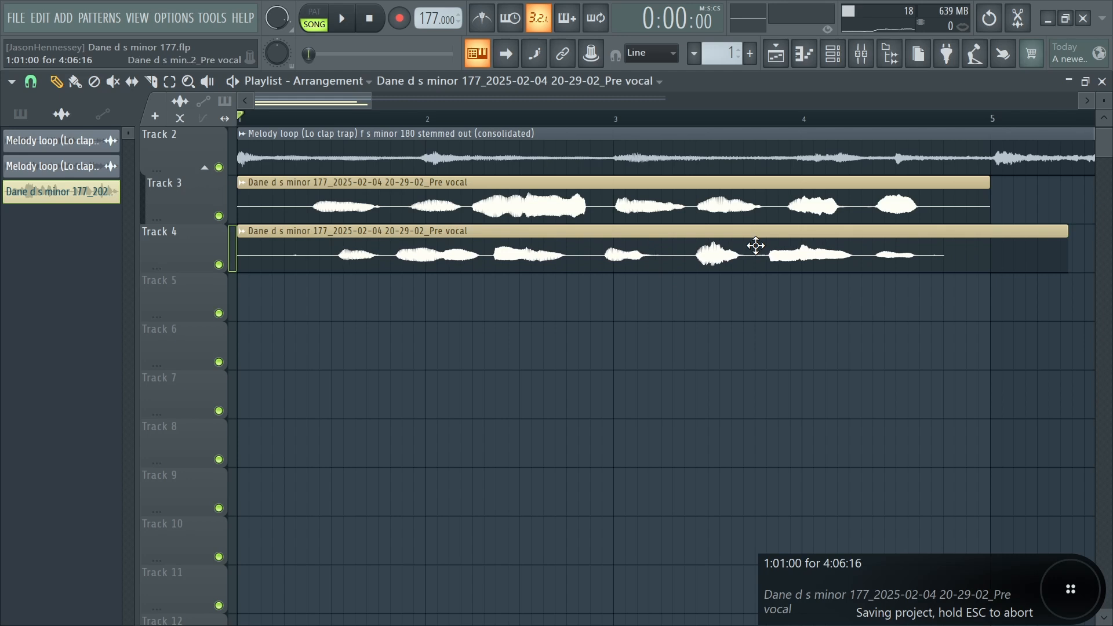
{"action": "key", "text": "space"}
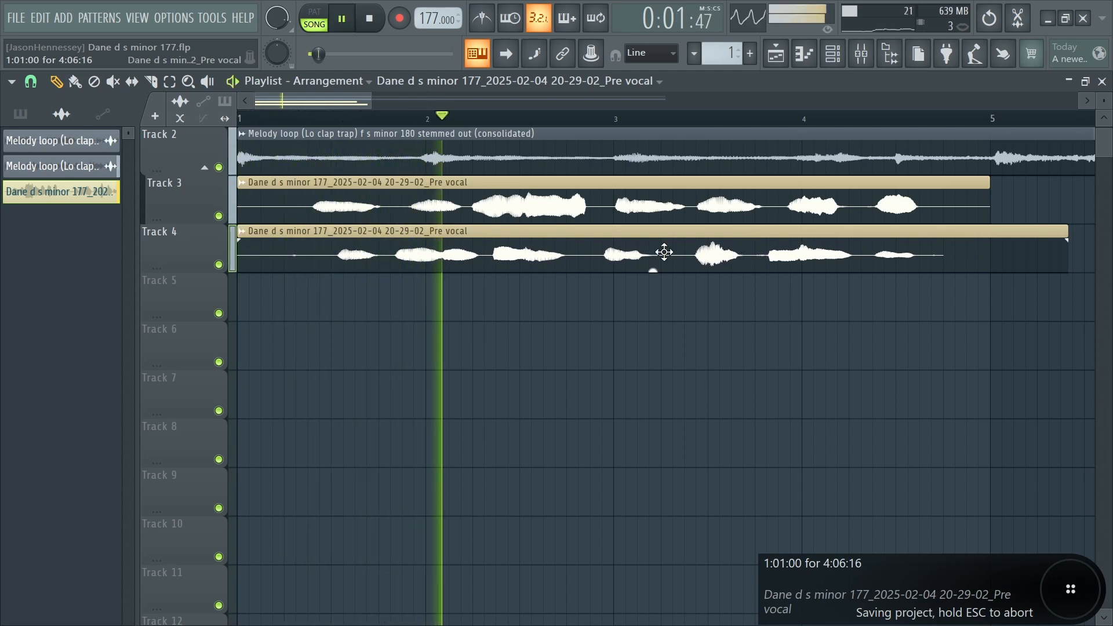
Slice the Track 4 vocal into separate phrases and reposition them against the Track 3 vocal
{"action": "left_click", "coordinate": [152, 81]}
{"action": "scroll", "coordinate": [386, 254], "scroll_direction": "up", "scroll_amount": 4}
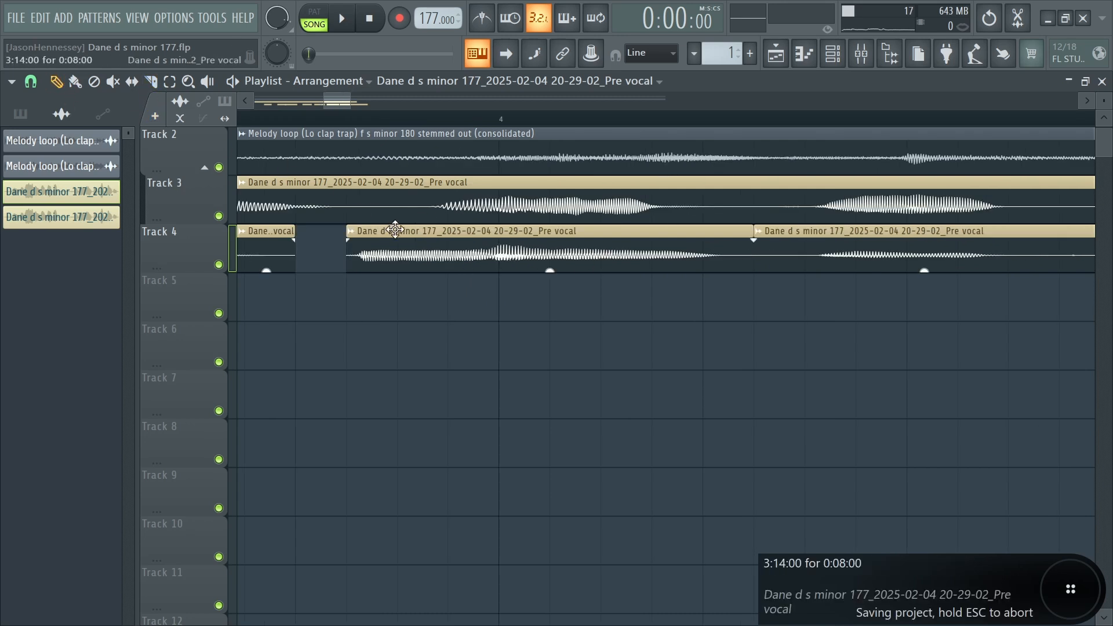
{"action": "left_click_drag", "start_coordinate": [395, 230], "coordinate": [538, 252]}
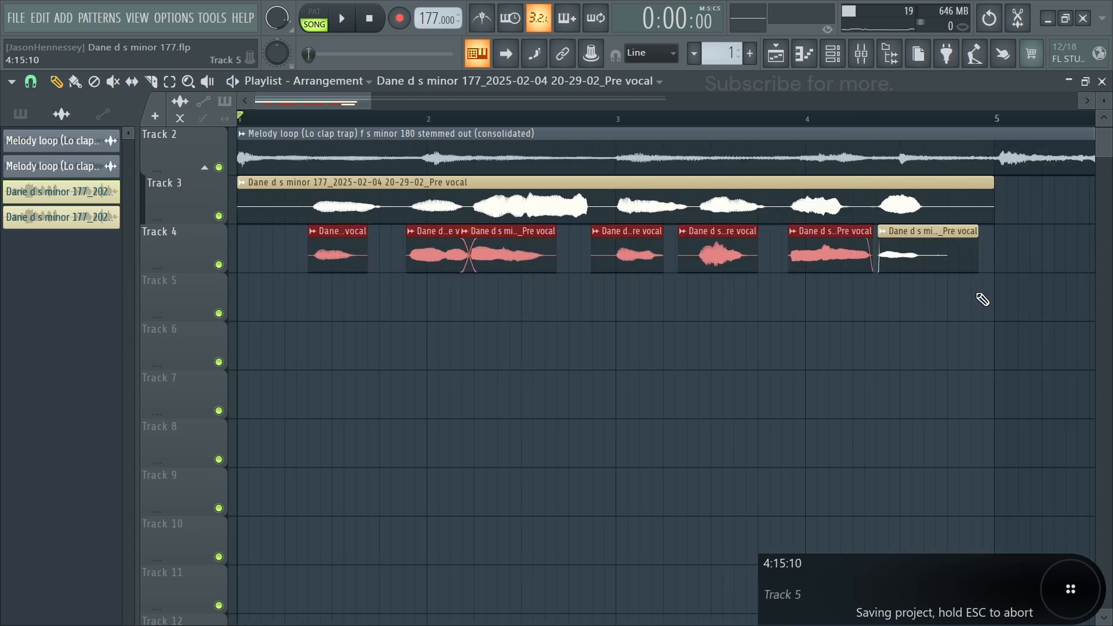
Select all vocal slices on Track 4, shift them slightly earlier together, and play the result
{"action": "left_click_drag", "start_coordinate": [1025, 261], "coordinate": [115, 270]}
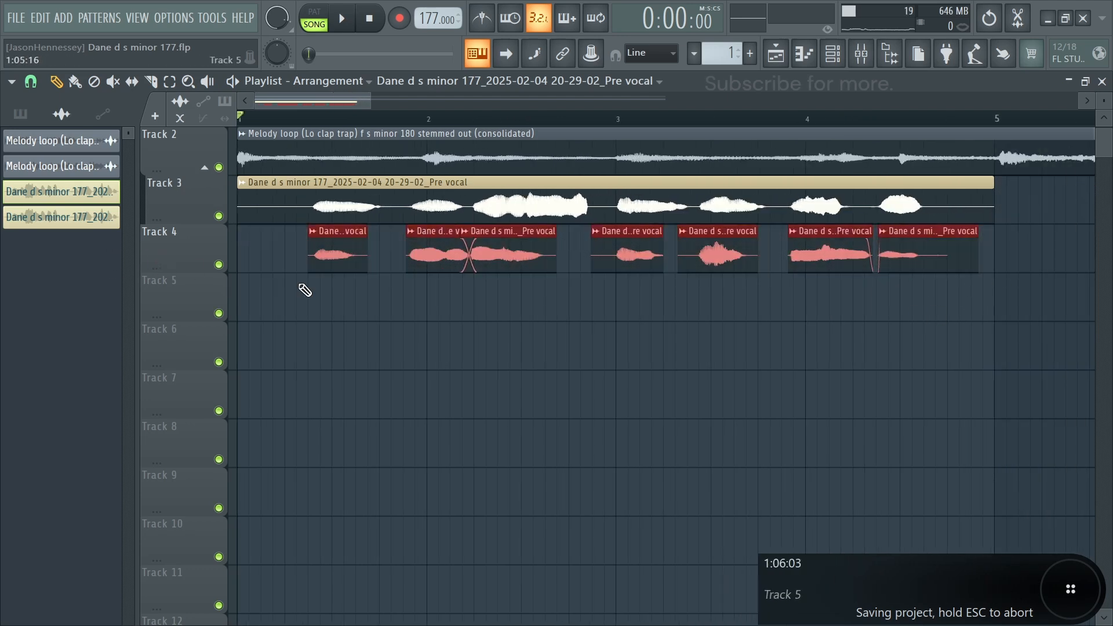
{"action": "scroll", "coordinate": [303, 288], "scroll_direction": "up", "scroll_amount": 3}
{"action": "left_click_drag", "start_coordinate": [591, 241], "coordinate": [510, 236]}
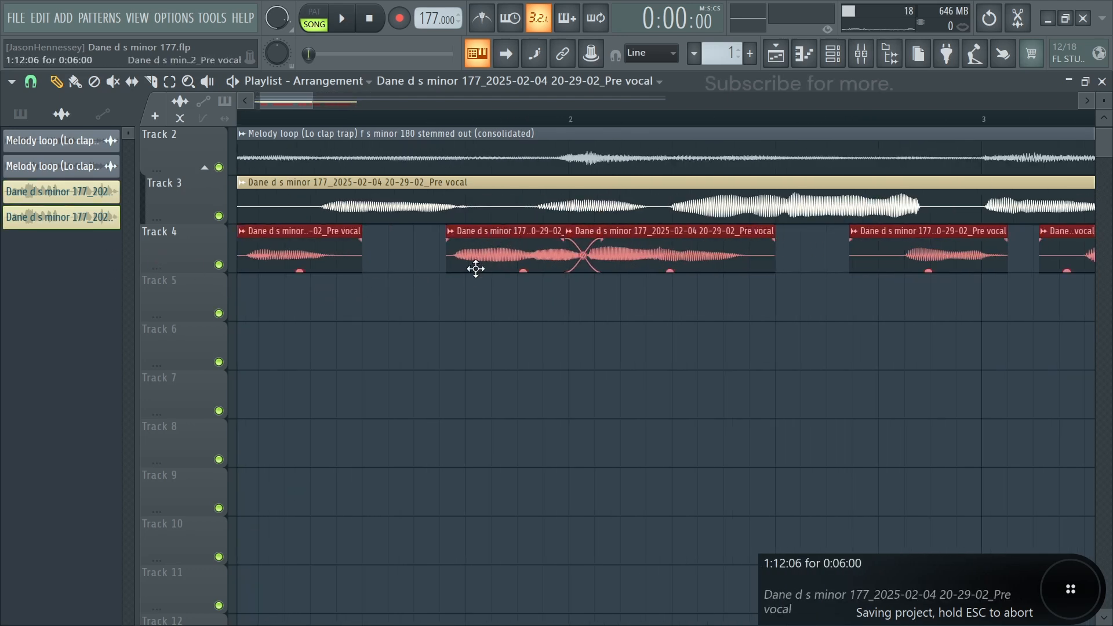
{"action": "scroll", "coordinate": [492, 290], "scroll_direction": "down", "scroll_amount": 3}
{"action": "key", "text": "space"}
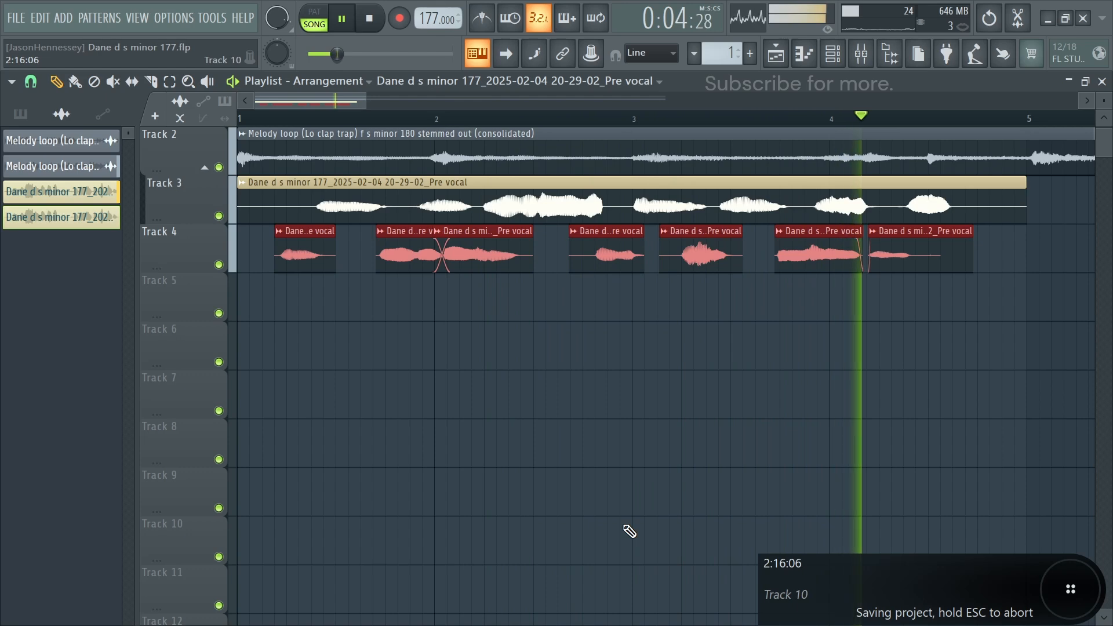
{"action": "key", "text": "space"}
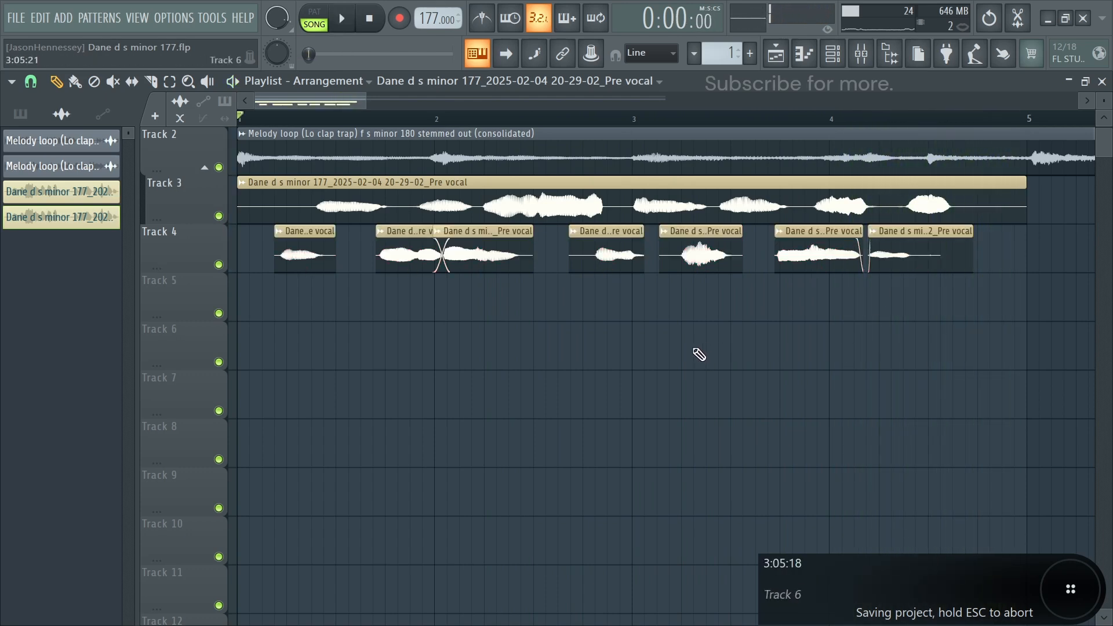
Slice the Track 3 vocal into separate phrases and tighten their timing, checking the placement by playback
{"action": "scroll", "coordinate": [182, 307], "scroll_direction": "up", "scroll_amount": 6}
{"action": "scroll", "coordinate": [347, 294], "scroll_direction": "down", "scroll_amount": 3}
{"action": "scroll", "coordinate": [176, 294], "scroll_direction": "up", "scroll_amount": 2}
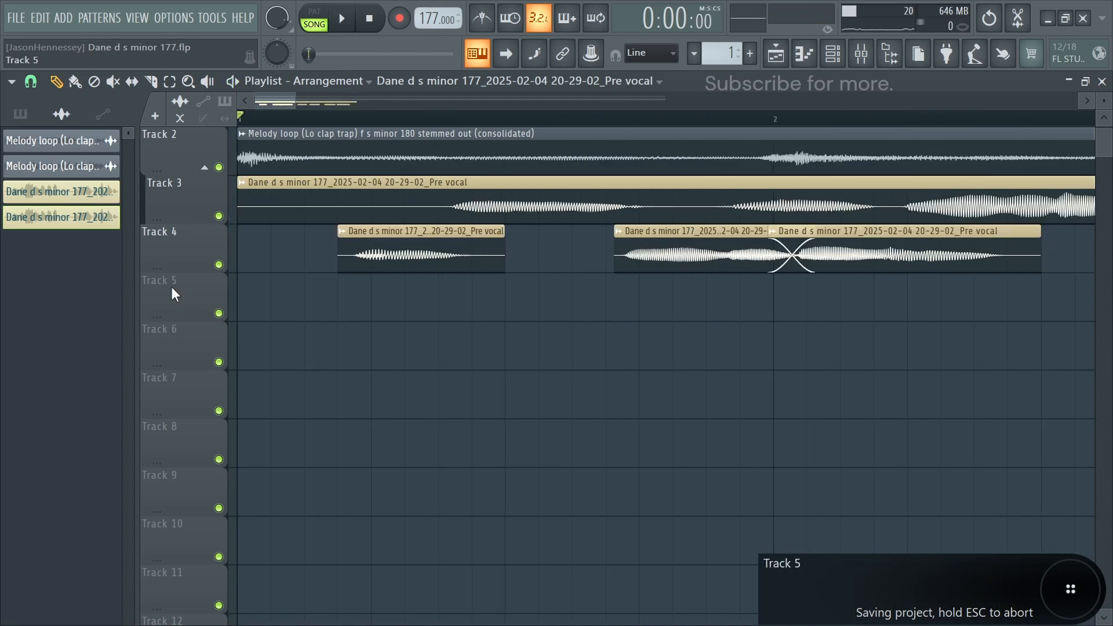
{"action": "scroll", "coordinate": [172, 294], "scroll_direction": "up", "scroll_amount": 3}
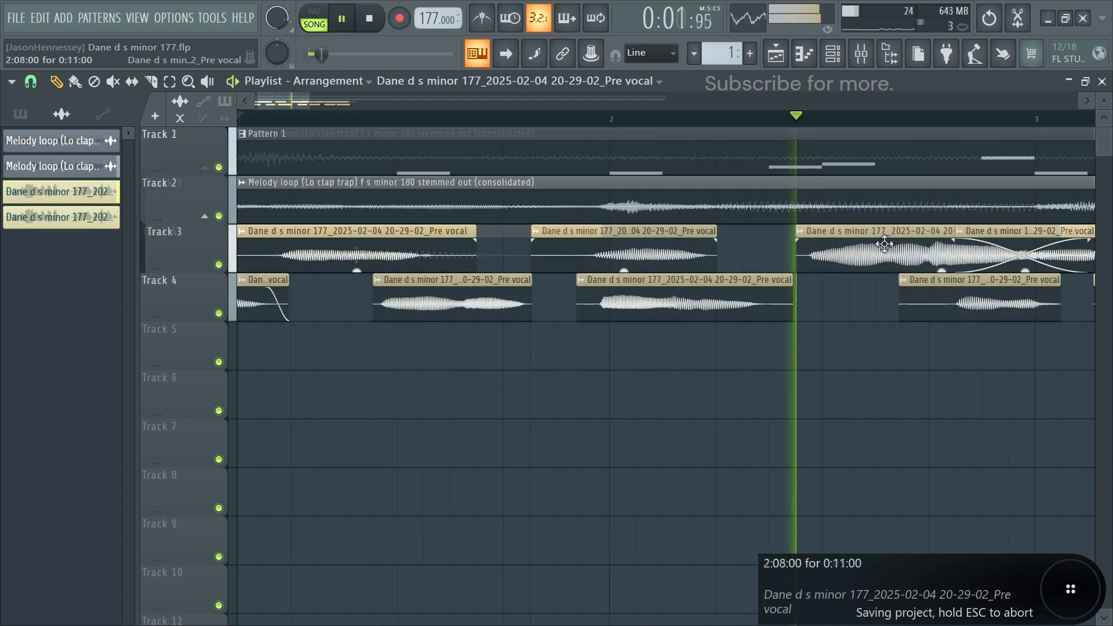
{"action": "key", "text": "space"}
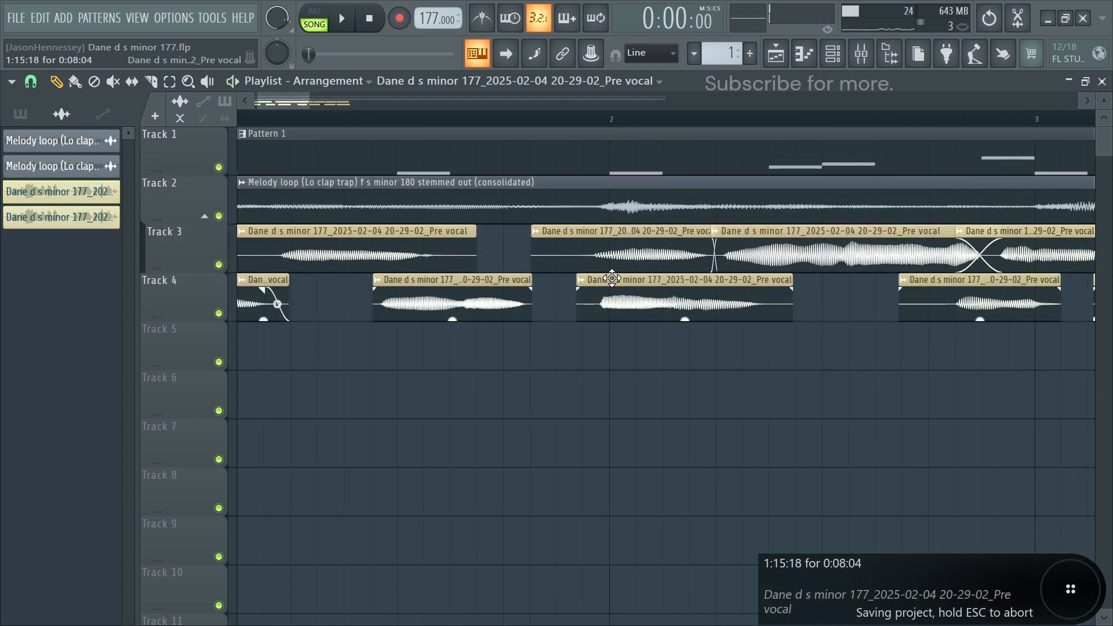
{"action": "scroll", "coordinate": [525, 343], "scroll_direction": "down", "scroll_amount": 1}
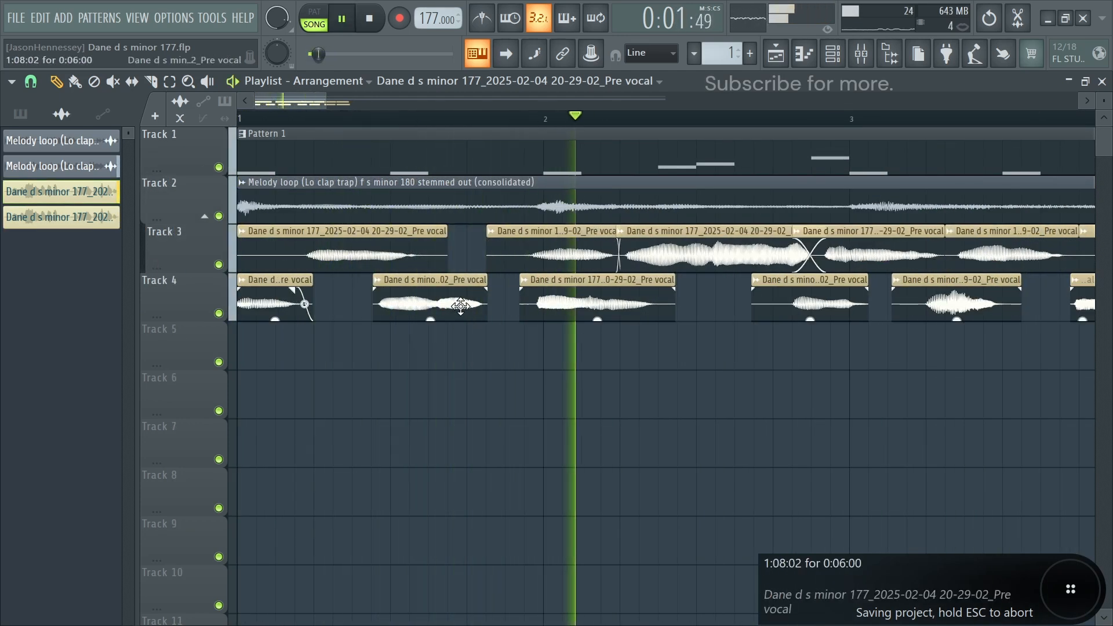
Stretch a fade-out across the whole second vocal clip on Track 4 and play the first four bars
{"action": "left_click_drag", "start_coordinate": [486, 290], "coordinate": [376, 288]}
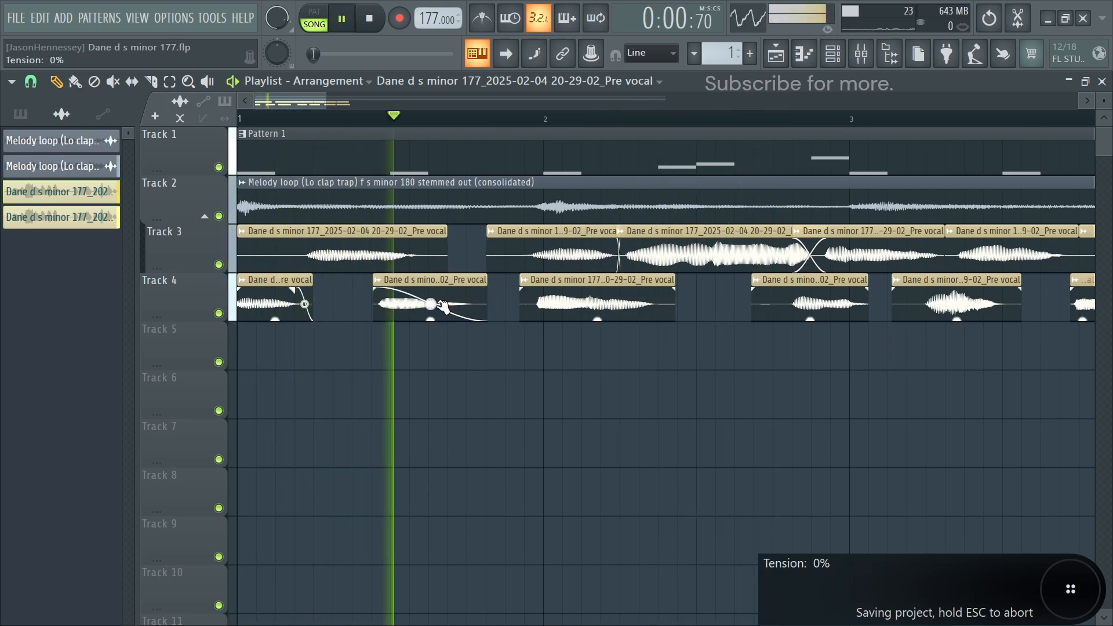
{"action": "scroll", "coordinate": [638, 348], "scroll_direction": "down", "scroll_amount": 4}
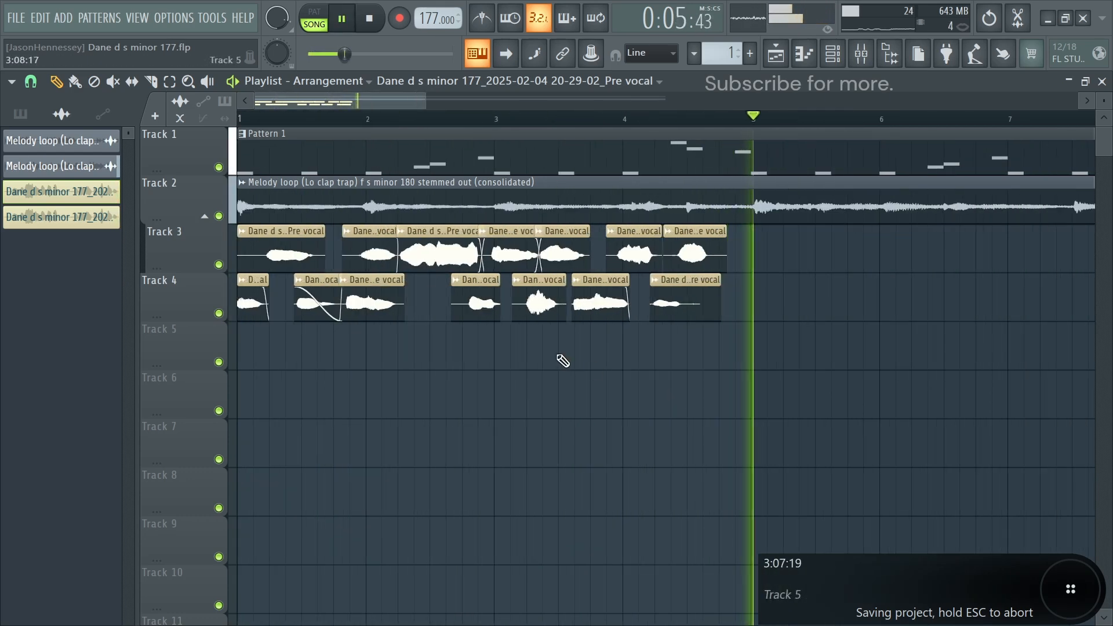
{"action": "scroll", "coordinate": [695, 365], "scroll_direction": "down", "scroll_amount": 1}
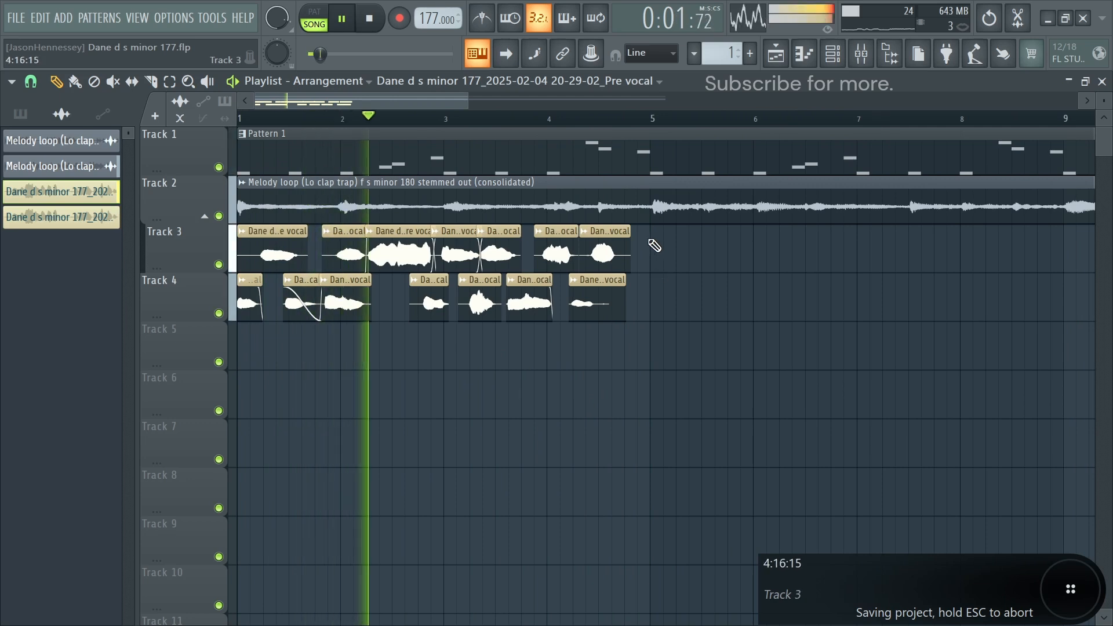
{"action": "key", "text": "space"}
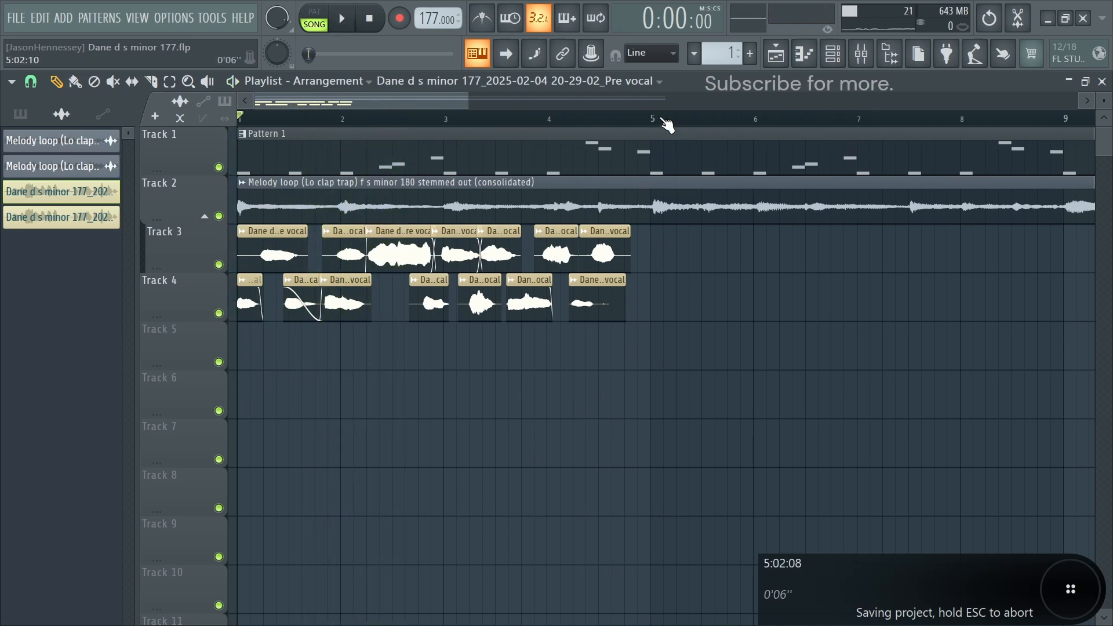
Consolidate the Track 3 and Track 4 vocal slices over bars 1 to 4 into one stereo 16Bit int WAV clip
{"action": "left_click_drag", "start_coordinate": [663, 119], "coordinate": [239, 120]}
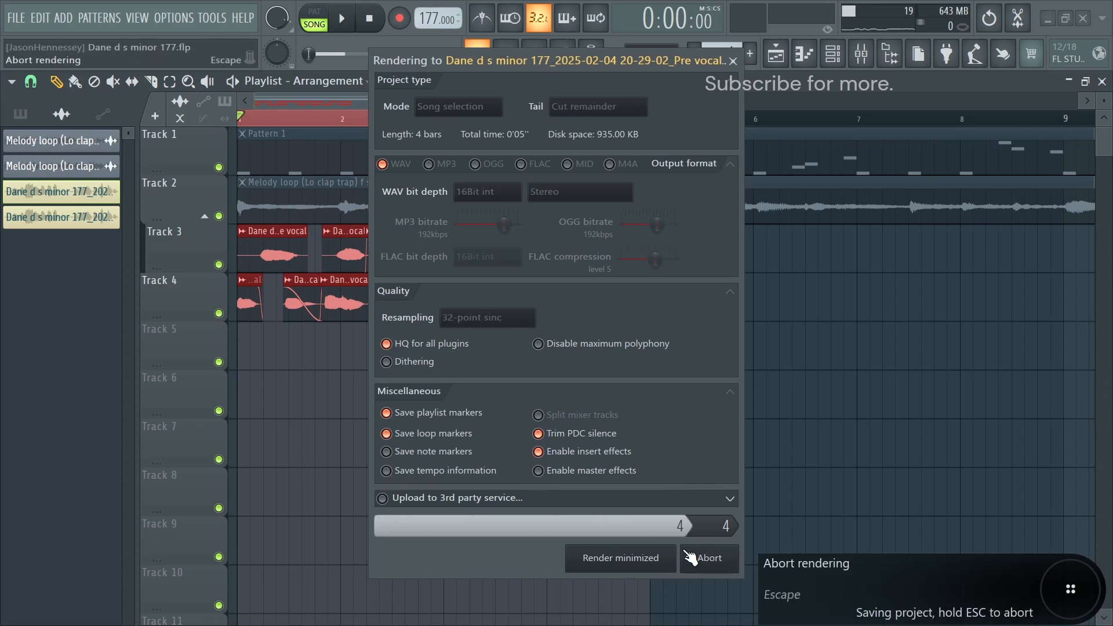
{"action": "mouse_move", "coordinate": [667, 288]}
{"action": "left_mouse_down"}
{"action": "mouse_move", "coordinate": [213, 318]}
{"action": "mouse_move", "coordinate": [462, 360]}
{"action": "mouse_move", "coordinate": [290, 354]}
{"action": "left_mouse_up"}
{"action": "scroll", "coordinate": [512, 186], "scroll_direction": "down", "scroll_amount": 2}
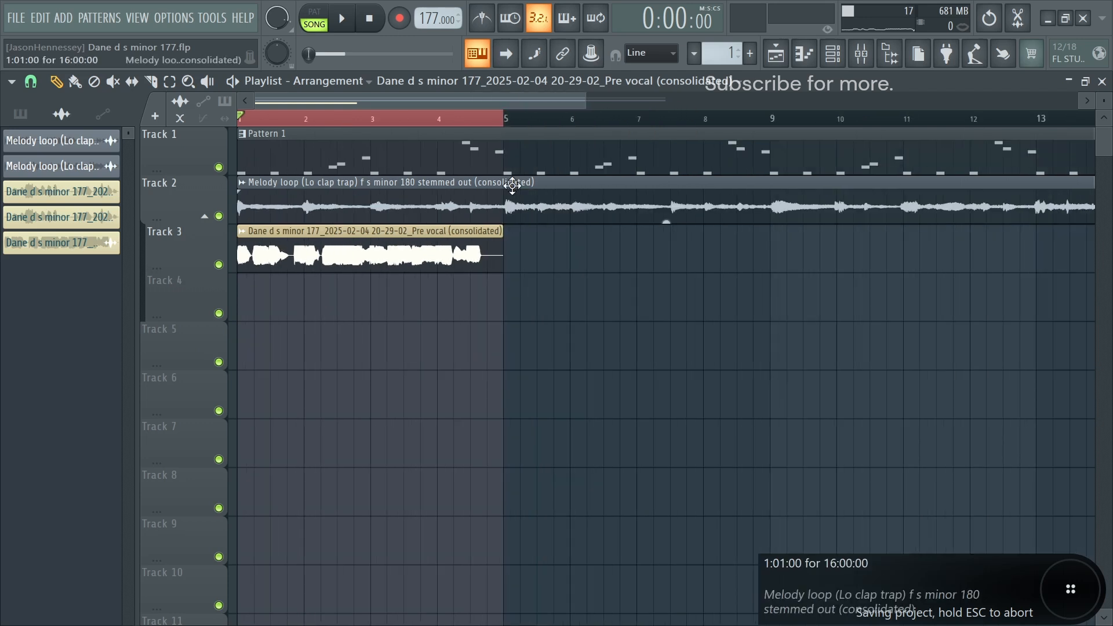
Extend the time selection to eight bars and route the consolidated vocal clip to mixer Insert 4
{"action": "left_click_drag", "start_coordinate": [513, 131], "coordinate": [800, 109]}
{"action": "left_click", "coordinate": [474, 246]}
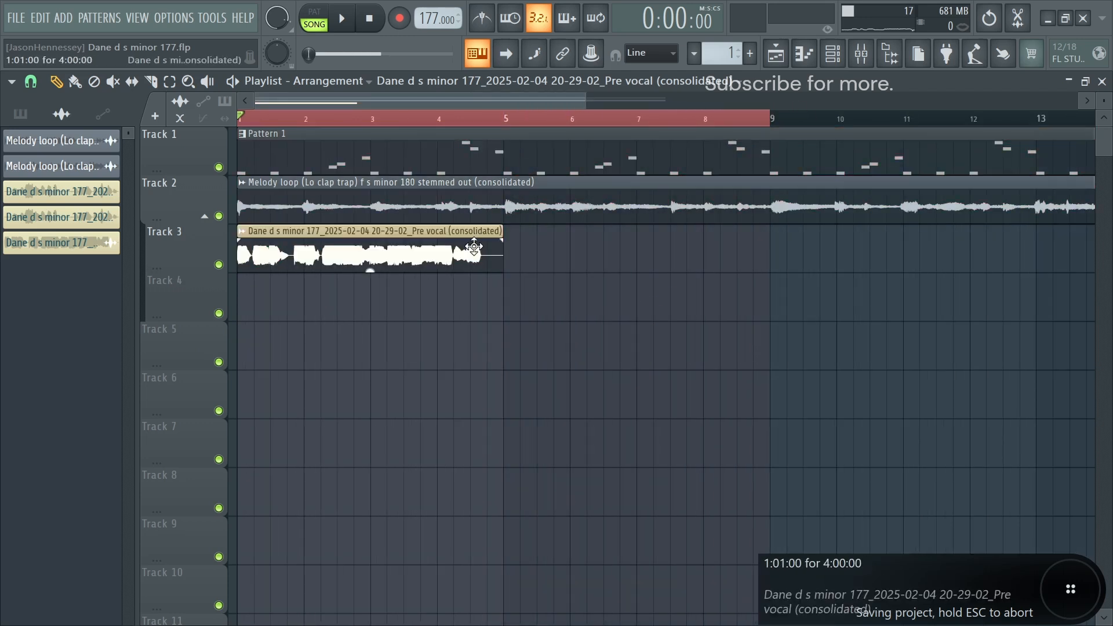
{"action": "double_click", "coordinate": [436, 239]}
{"action": "left_click", "coordinate": [469, 180]}
{"action": "key", "text": "space"}
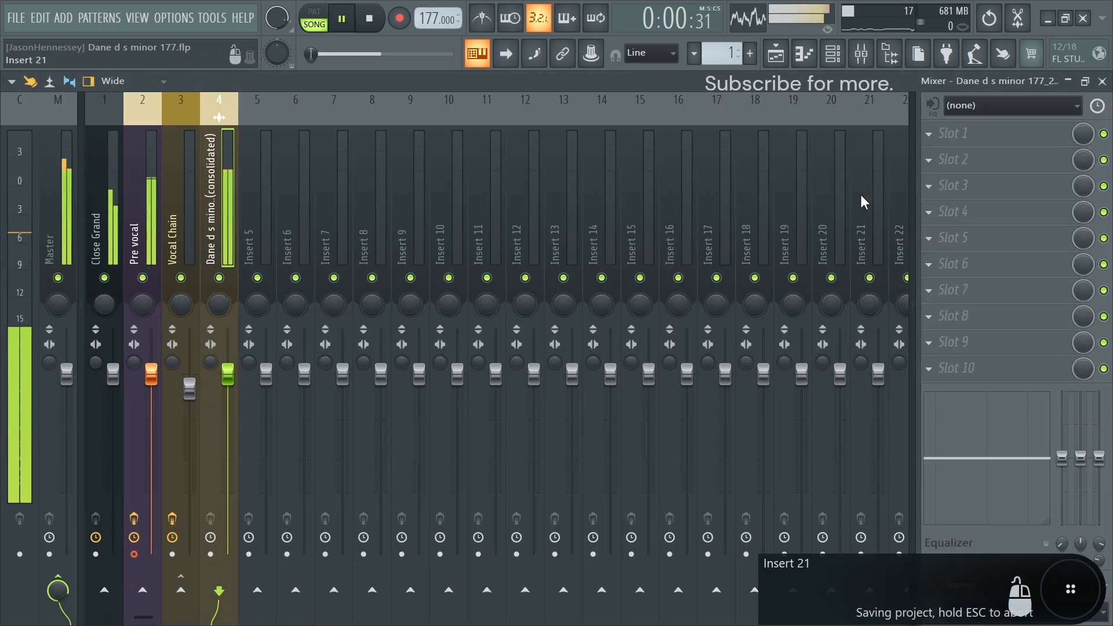
Load HalfTime into Slot 1 of the consolidated vocal's mixer track and return to the playlist
{"action": "left_click", "coordinate": [986, 134]}
{"action": "left_click", "coordinate": [689, 136]}
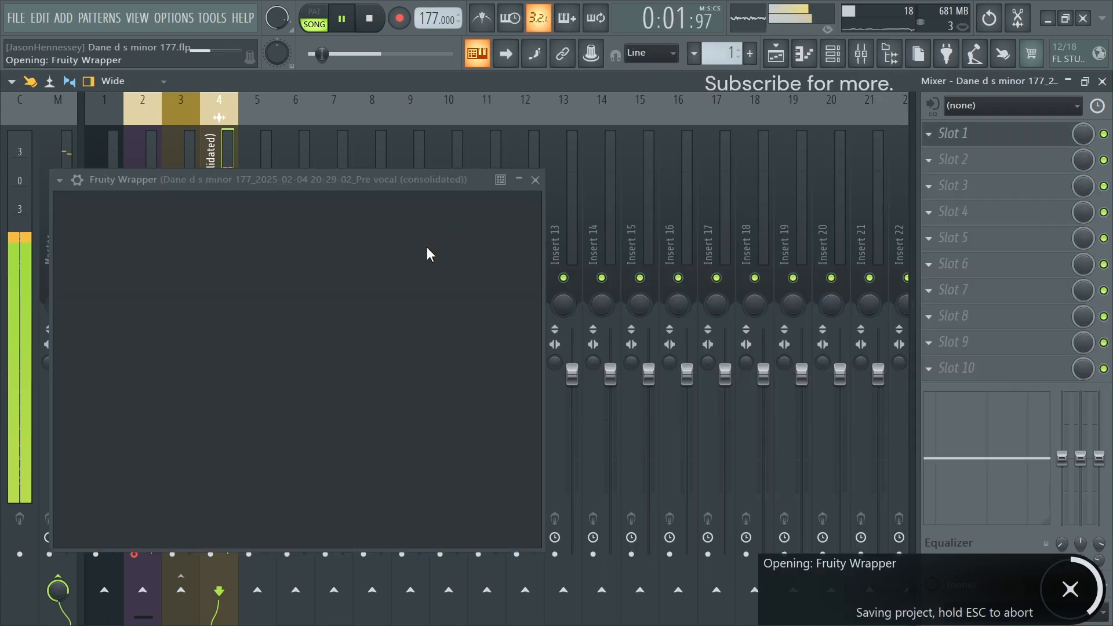
{"action": "left_click", "coordinate": [775, 54]}
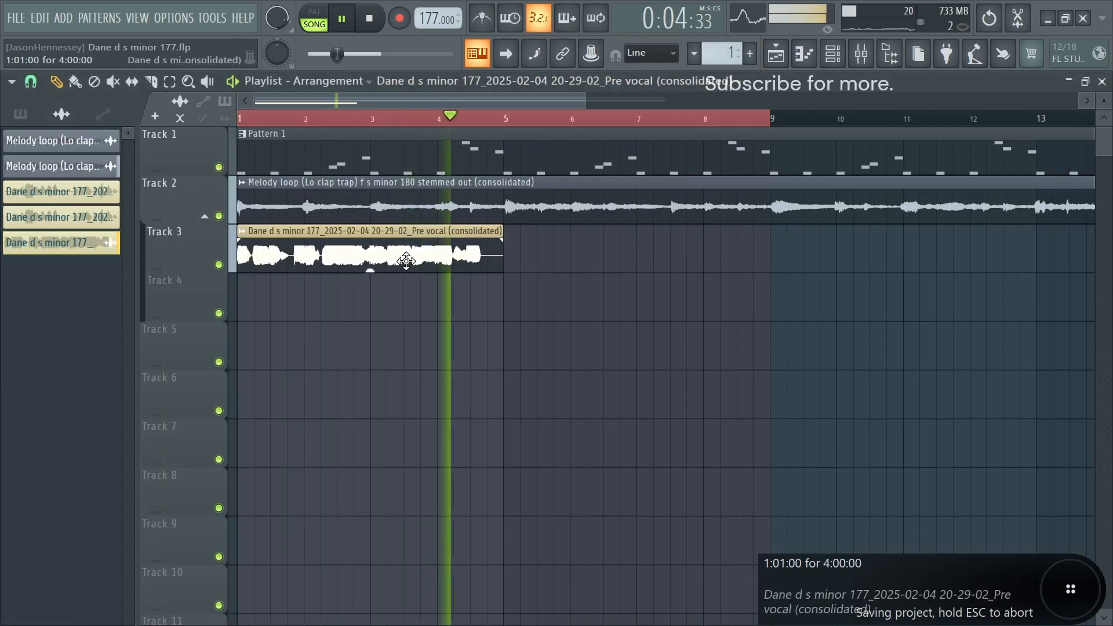
View the consolidated vocal's channel settings and duplicate its clip on Track 3 to fill bars 5 to 8
{"action": "left_click", "coordinate": [423, 230]}
{"action": "left_click", "coordinate": [419, 220]}
{"action": "left_click", "coordinate": [429, 266]}
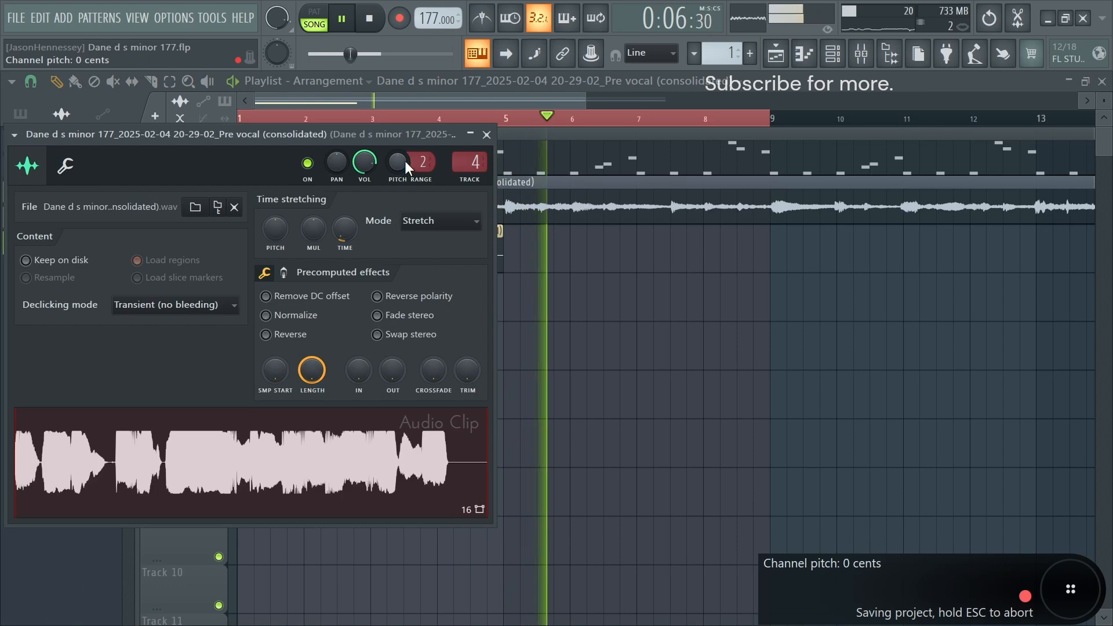
{"action": "left_click", "coordinate": [275, 118]}
{"action": "key", "text": "ctrl+b"}
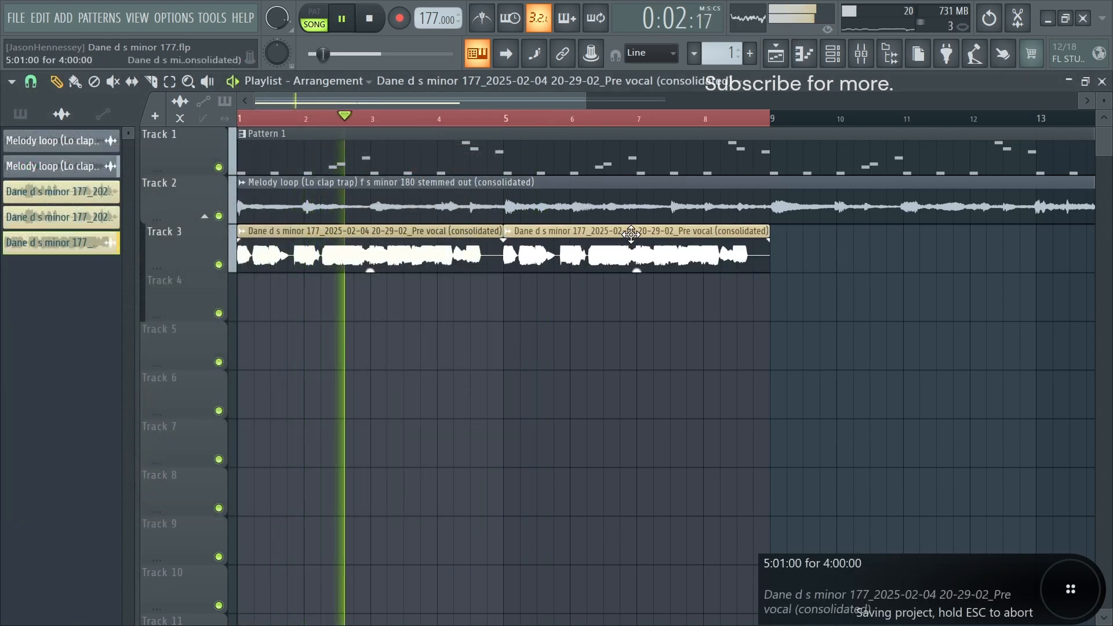
Load Gross Beat into Slot 2 of the consolidated vocal's mixer track and choose the Basic 8 time preset
{"action": "scroll", "coordinate": [638, 300], "scroll_direction": "down", "scroll_amount": 3}
{"action": "left_click", "coordinate": [862, 54]}
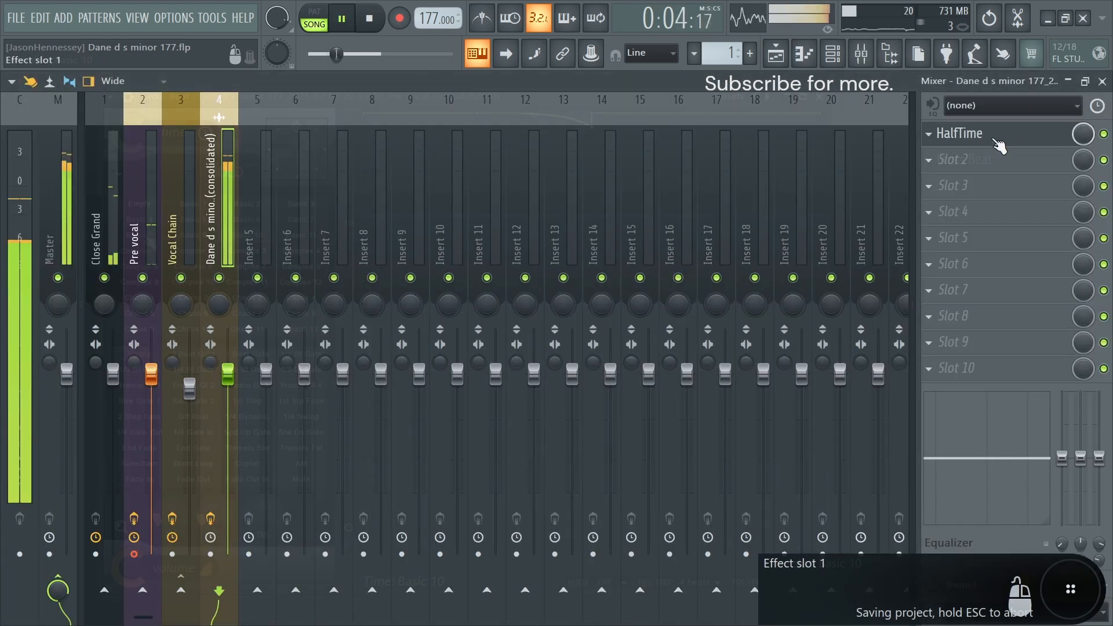
{"action": "left_click", "coordinate": [999, 145]}
{"action": "left_click", "coordinate": [892, 249]}
{"action": "left_click", "coordinate": [145, 237]}
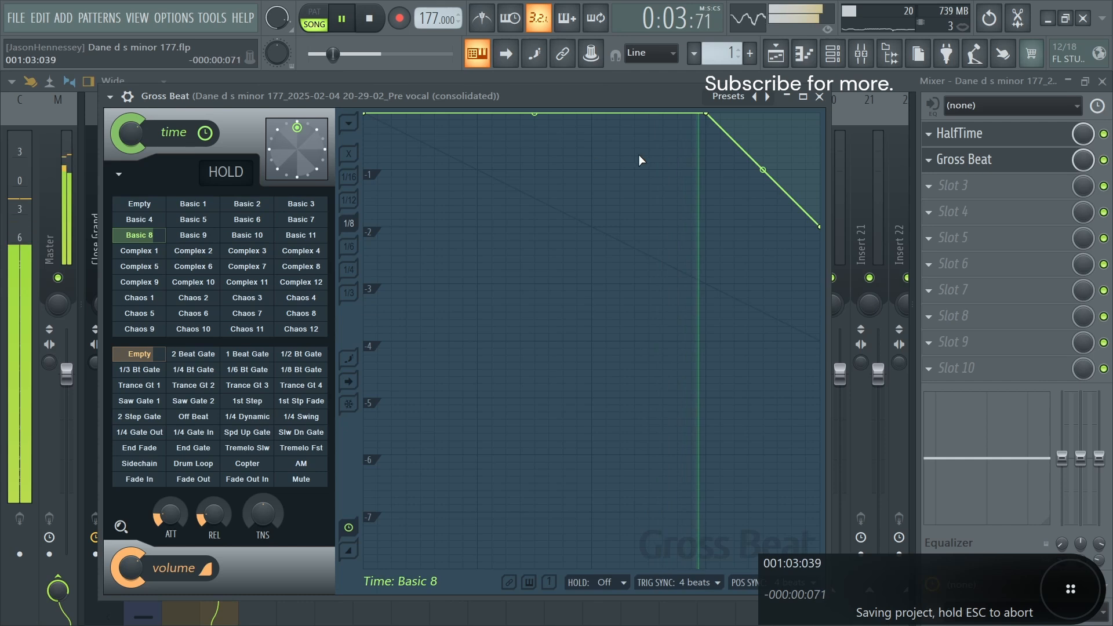
Shape a custom envelope in Gross Beat's Empty time slot, dropping to -2 at beat 3 and stepping up to -1 at beat 4
{"action": "left_click", "coordinate": [119, 173]}
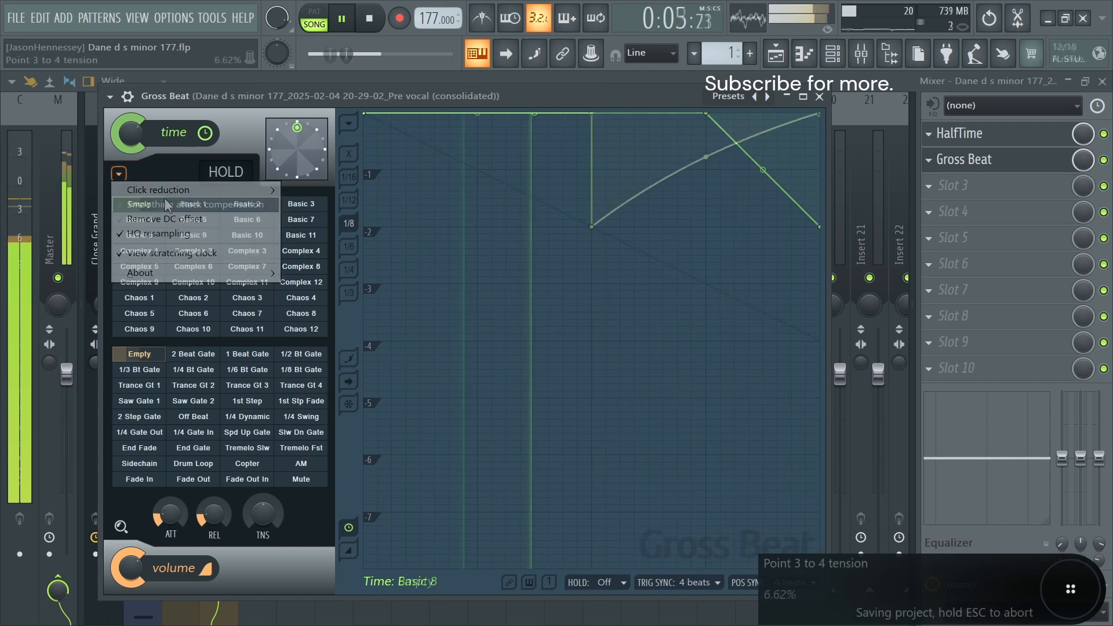
{"action": "left_click", "coordinate": [166, 204]}
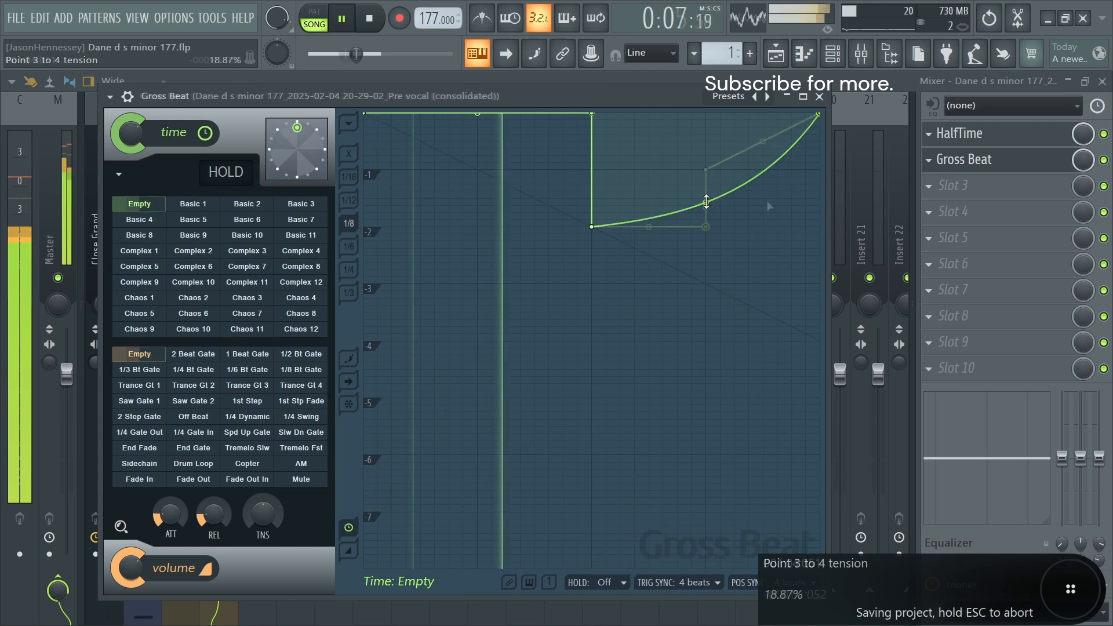
{"action": "key", "text": "ctrl+z"}
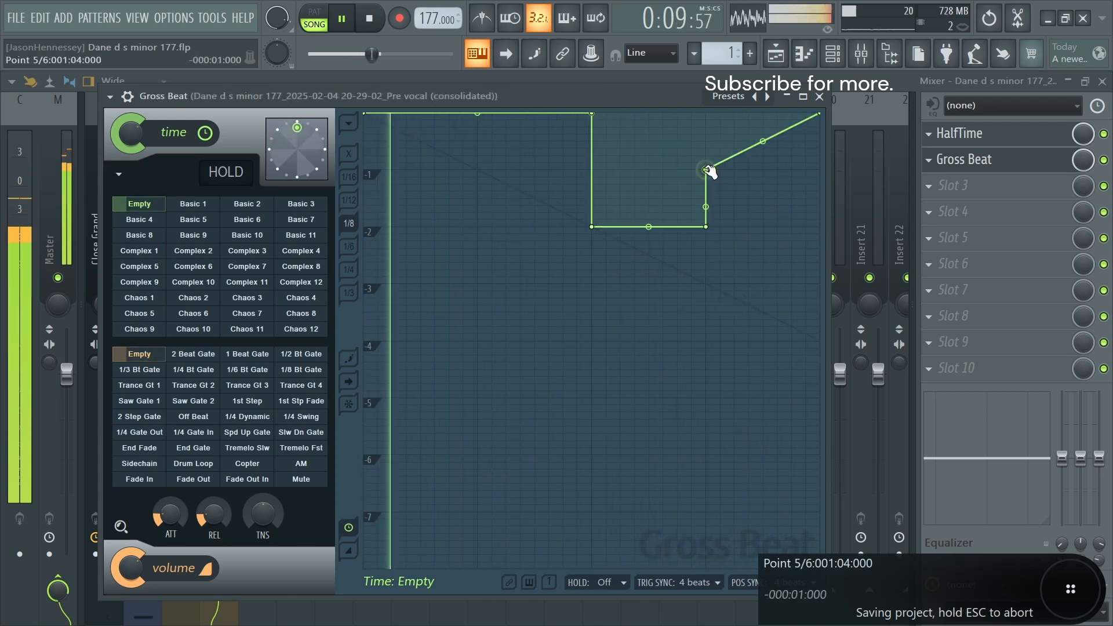
{"action": "left_click_drag", "start_coordinate": [705, 170], "coordinate": [705, 148]}
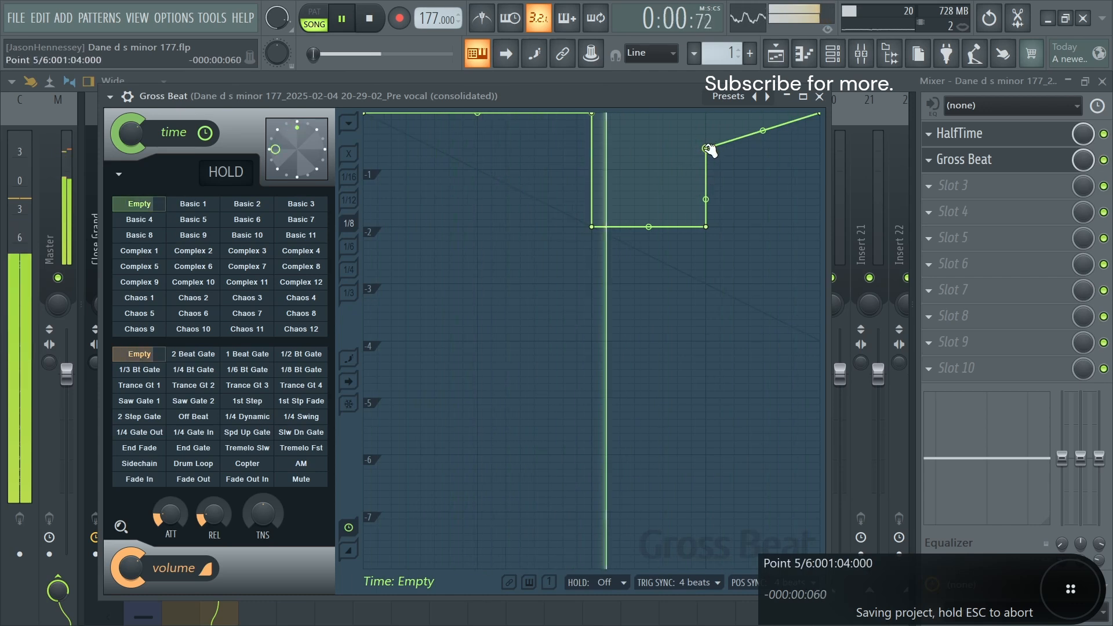
{"action": "left_click_drag", "start_coordinate": [705, 148], "coordinate": [704, 227]}
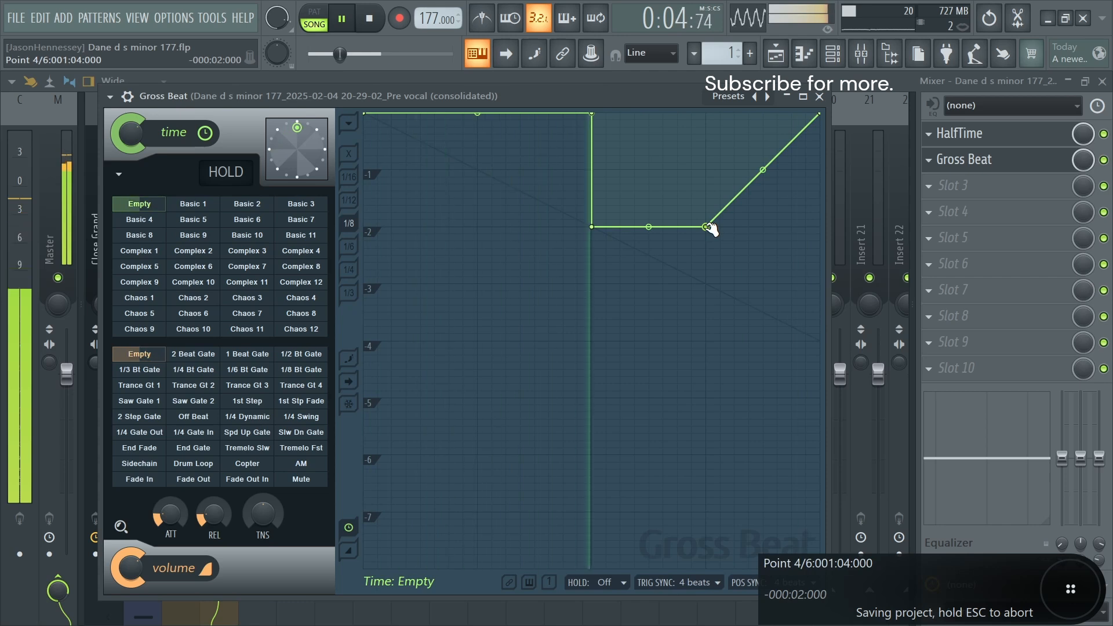
{"action": "left_click_drag", "start_coordinate": [707, 227], "coordinate": [706, 170]}
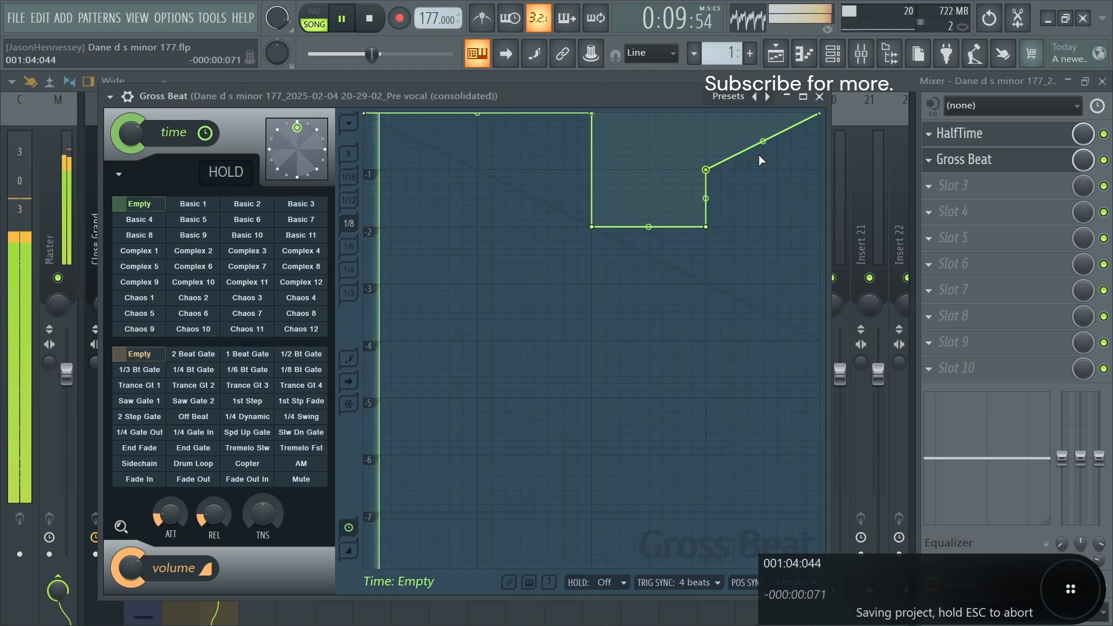
Add Fruity Delay 2, Fruity Chorus and Fruity Flangus in Slots 3 to 5 of the vocal's mixer track and adjust the Flangus mix level
{"action": "left_click", "coordinate": [933, 187]}
{"action": "mouse_move", "coordinate": [950, 206]}
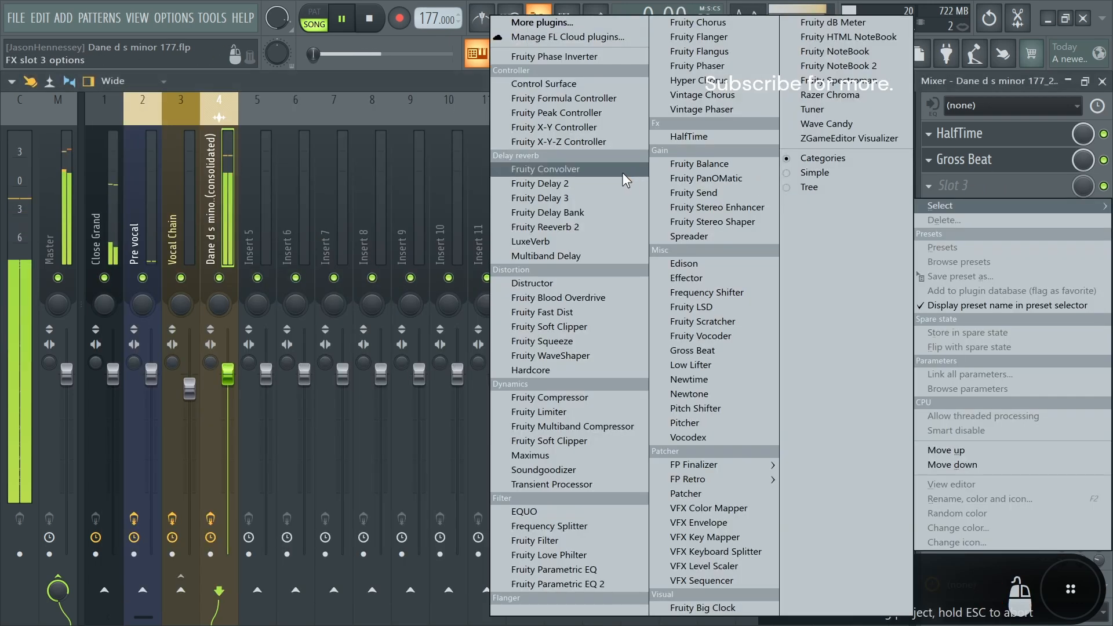
{"action": "left_click", "coordinate": [596, 184]}
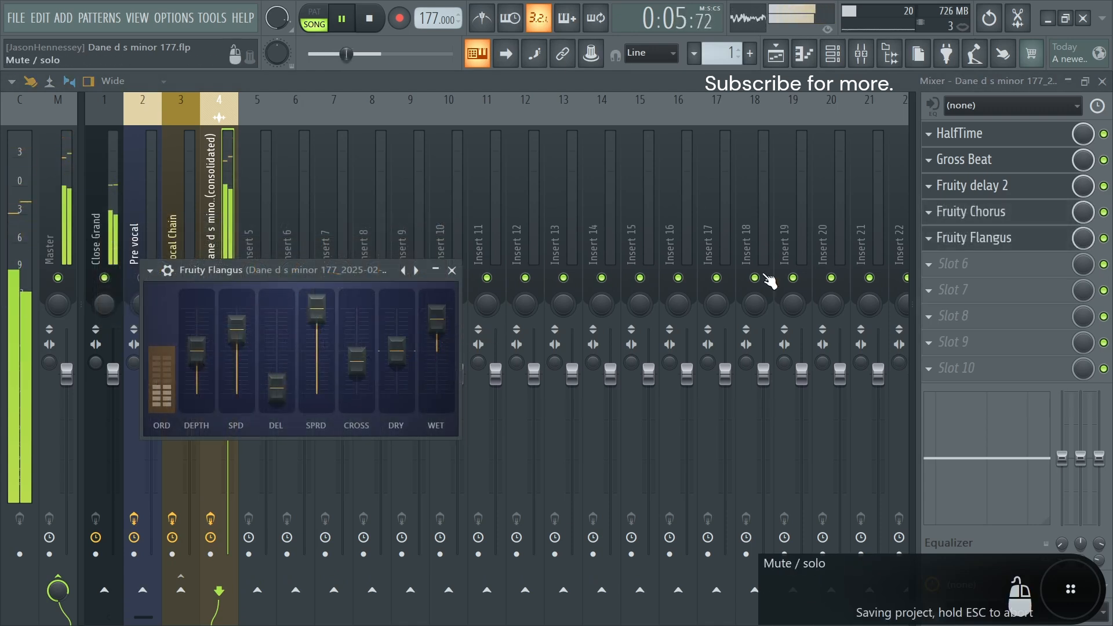
{"action": "left_click_drag", "start_coordinate": [1093, 244], "coordinate": [1093, 255]}
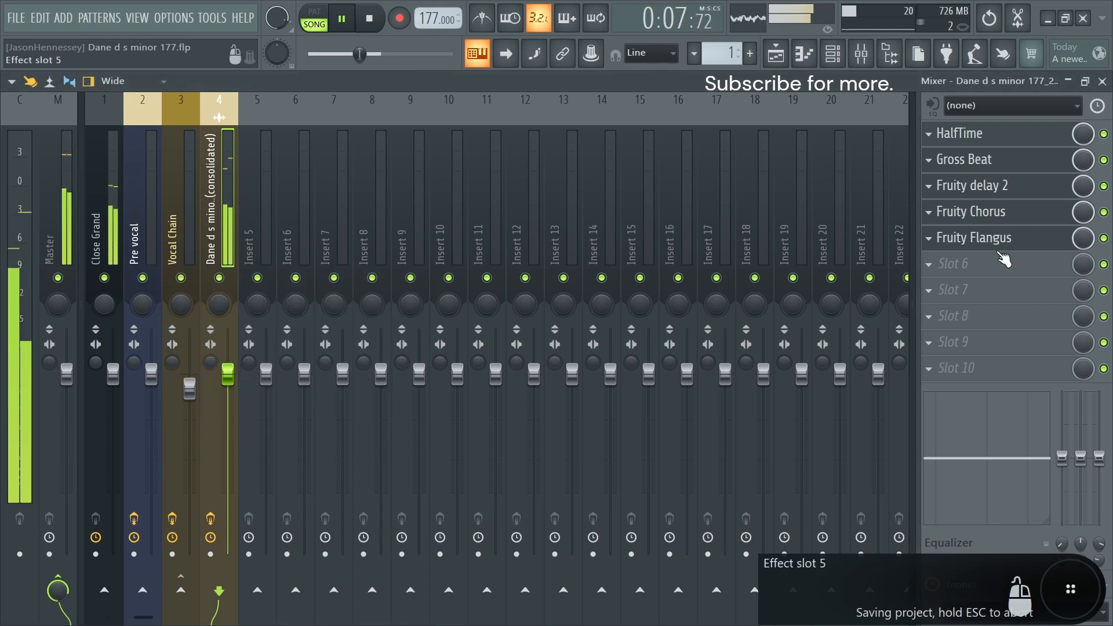
Load Fruity Reeverb 2 into Slot 6 of the vocal's mixer track and adjust its delay tempo and size settings
{"action": "left_click", "coordinate": [967, 268]}
{"action": "left_click", "coordinate": [630, 225]}
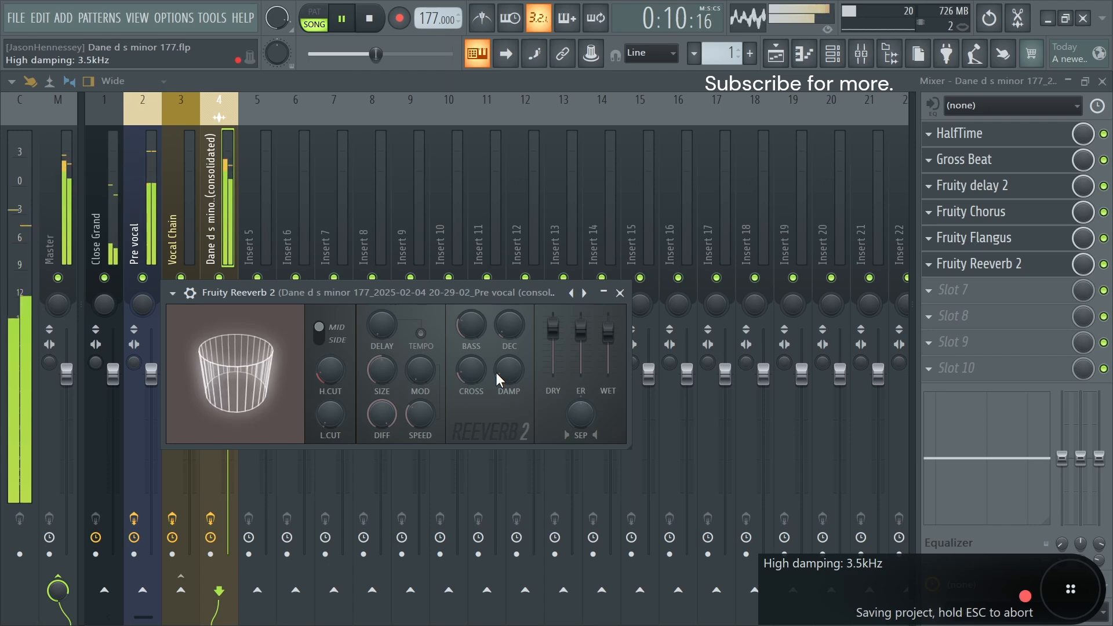
{"action": "left_click", "coordinate": [419, 335]}
{"action": "left_click_drag", "start_coordinate": [394, 364], "coordinate": [394, 357]}
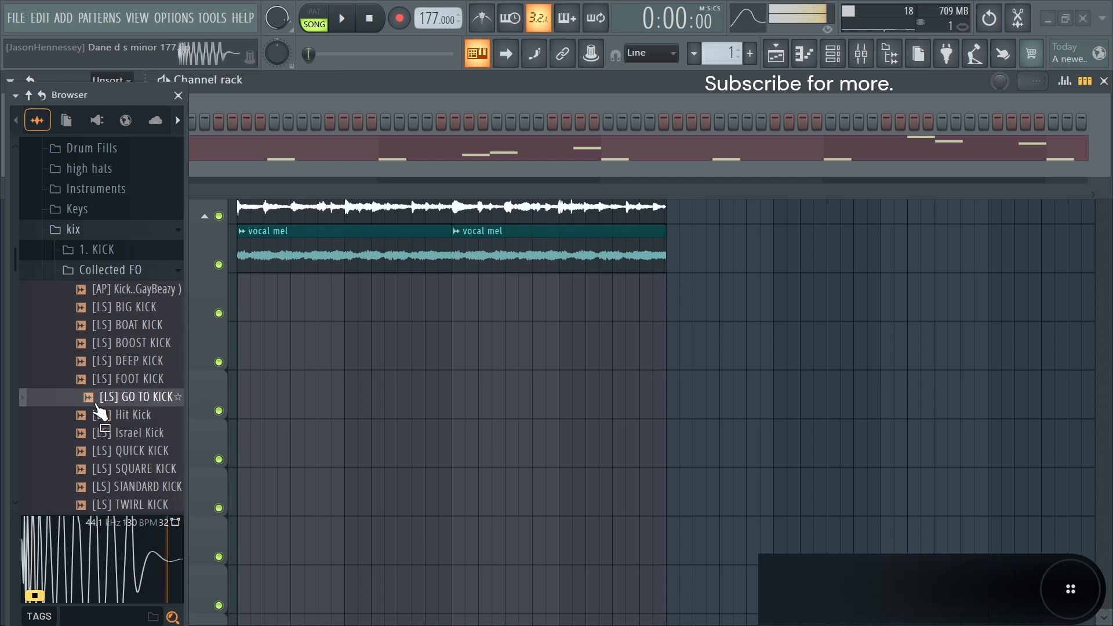
Audition the Collected FO kicks against the melody and add [LS] Israel Kick to the channel rack with a two-bar pattern
{"action": "left_click", "coordinate": [109, 470]}
{"action": "key", "text": "space"}
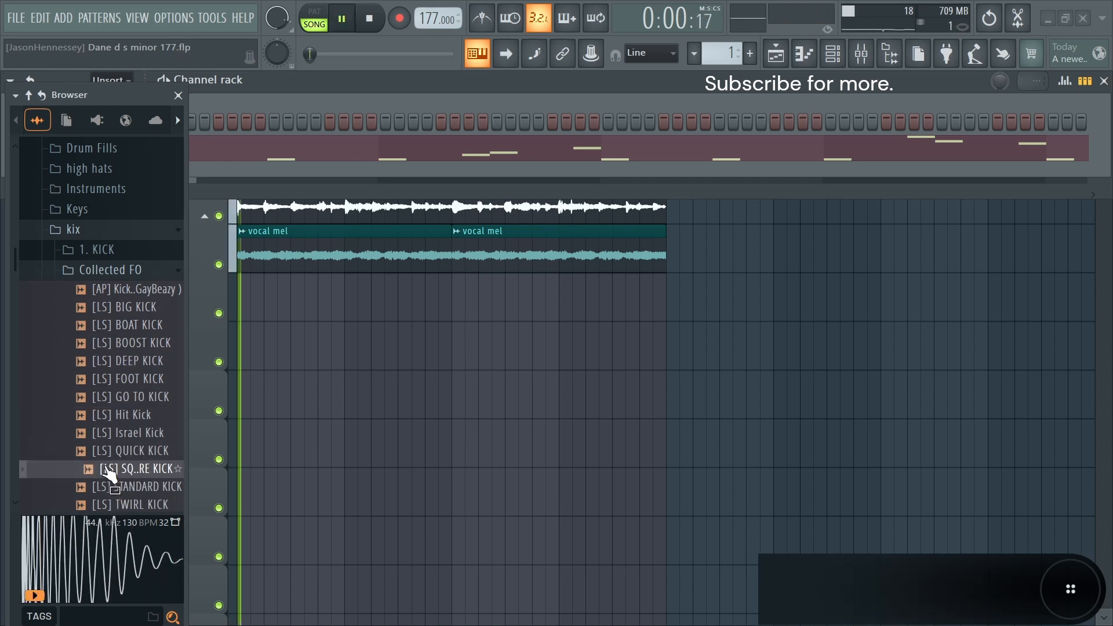
{"action": "left_click", "coordinate": [109, 455]}
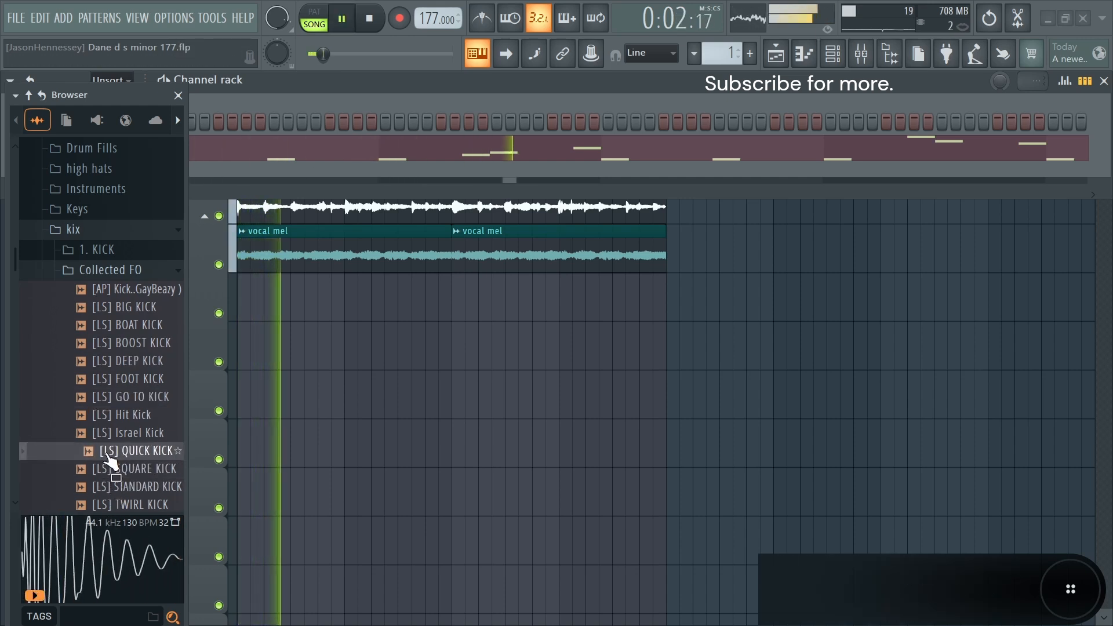
{"action": "left_click", "coordinate": [116, 438]}
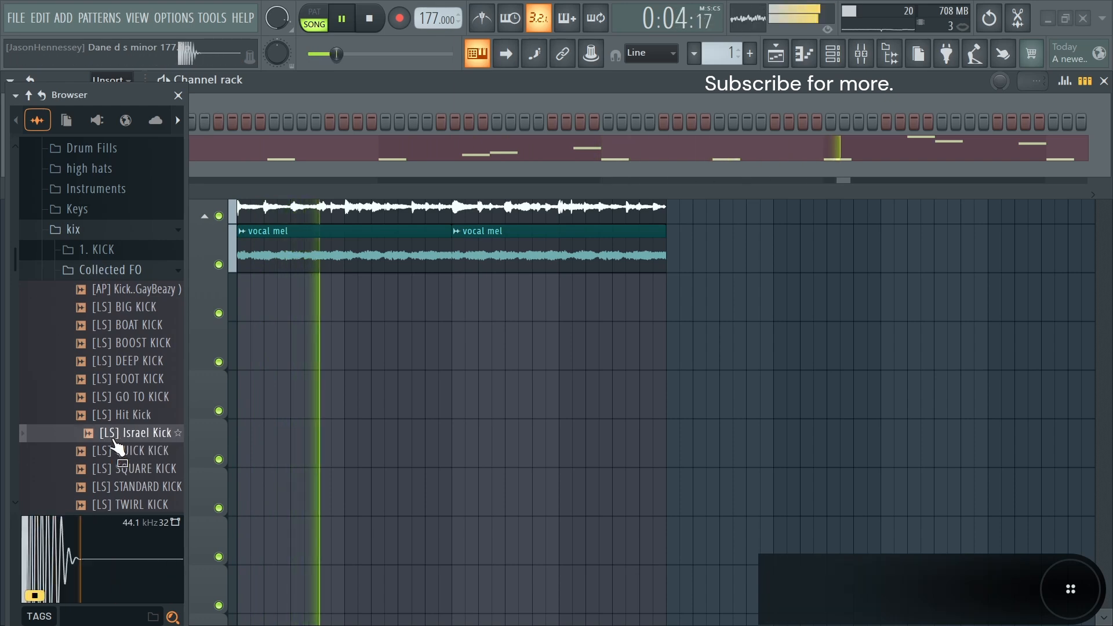
{"action": "left_click_drag", "start_coordinate": [116, 441], "coordinate": [550, 172]}
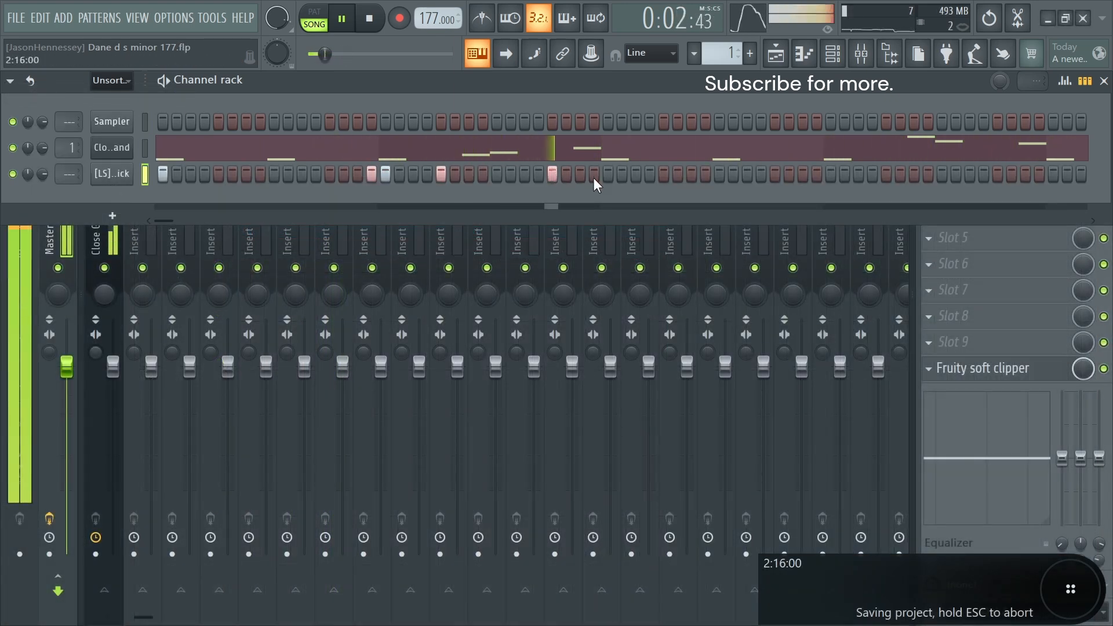
{"action": "key", "text": "space"}
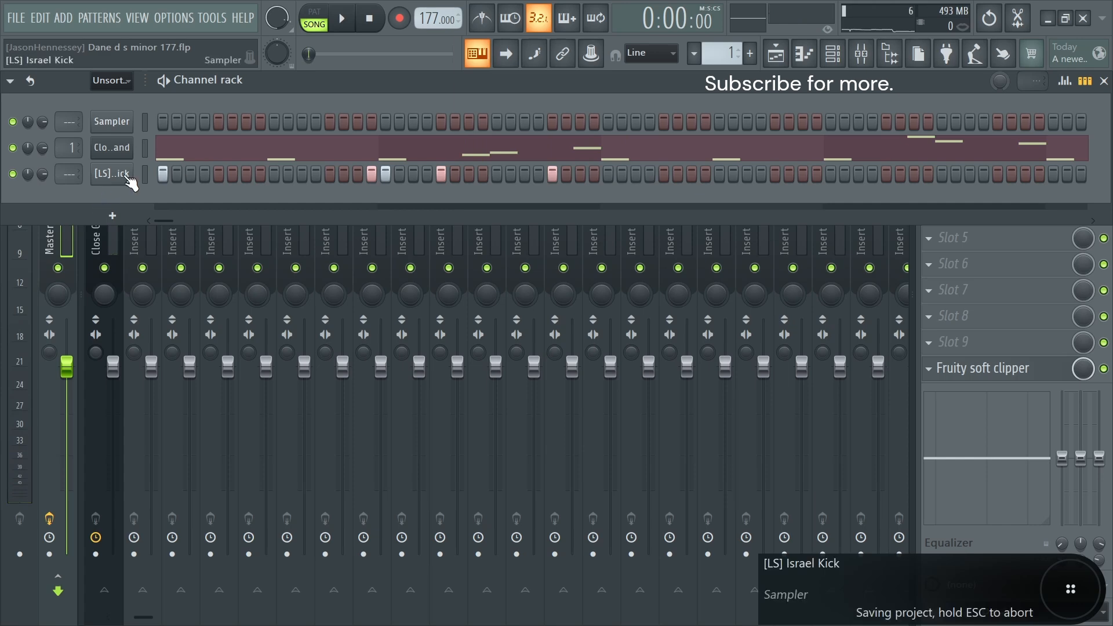
Repeat the two-bar [LS] Israel Kick pattern in its piano roll until it fills bars 1 to 16
{"action": "right_click", "coordinate": [131, 182]}
{"action": "left_click", "coordinate": [177, 168]}
{"action": "left_click_drag", "start_coordinate": [892, 105], "coordinate": [178, 96]}
{"action": "key", "text": "ctrl+b"}
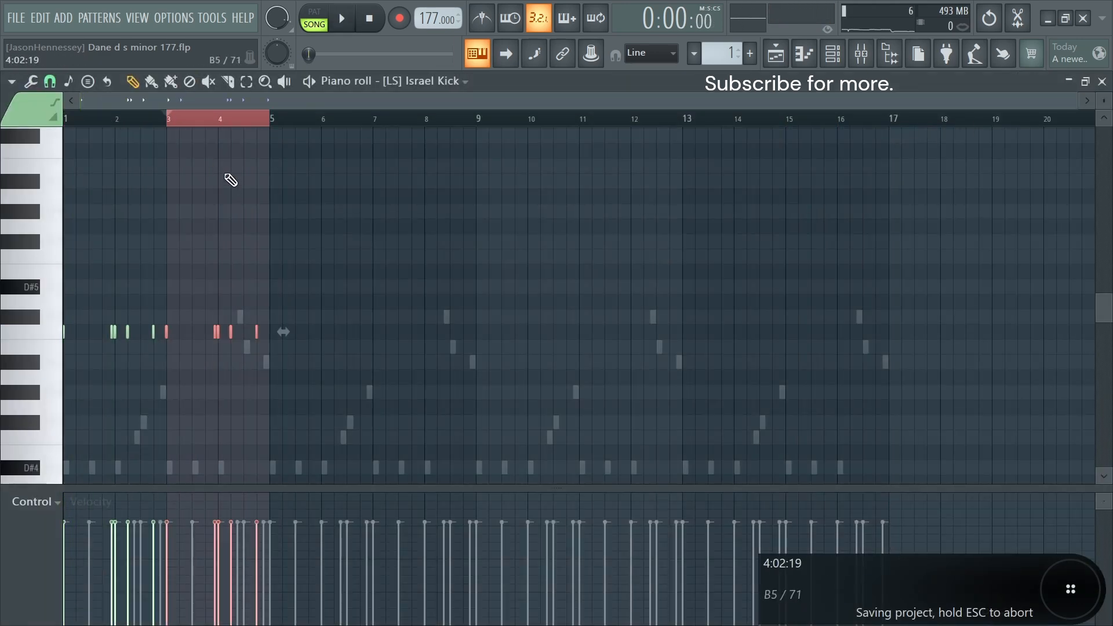
{"action": "left_click_drag", "start_coordinate": [209, 129], "coordinate": [3, 122]}
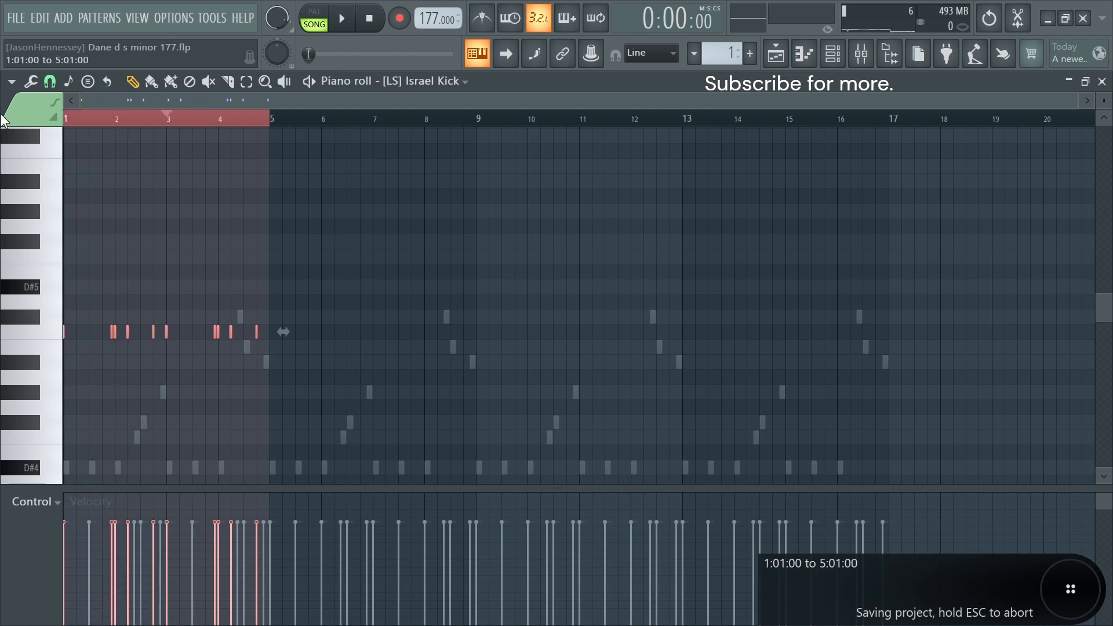
{"action": "key", "text": "ctrl+b"}
{"action": "key", "text": "ctrl+b"}
{"action": "key", "text": "ctrl+b"}
{"action": "key", "text": "ctrl+a"}
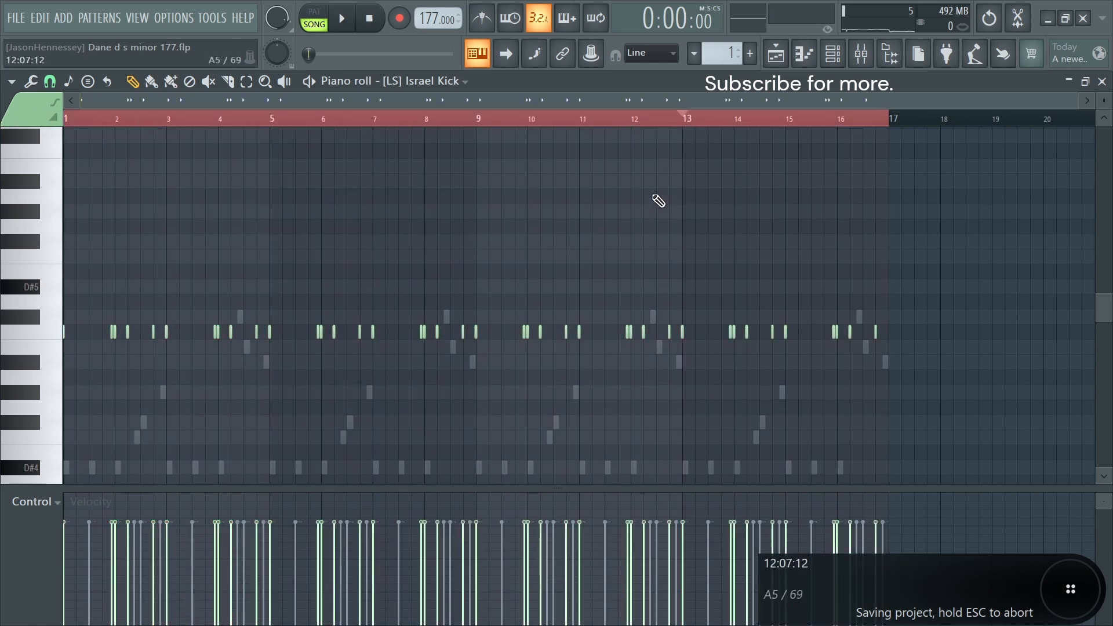
Add SNARE - 06 to the channel rack during playback and place hits on steps 9, 25, 41 and 57
{"action": "left_click", "coordinate": [833, 53]}
{"action": "key", "text": "space"}
{"action": "left_click", "coordinate": [925, 52]}
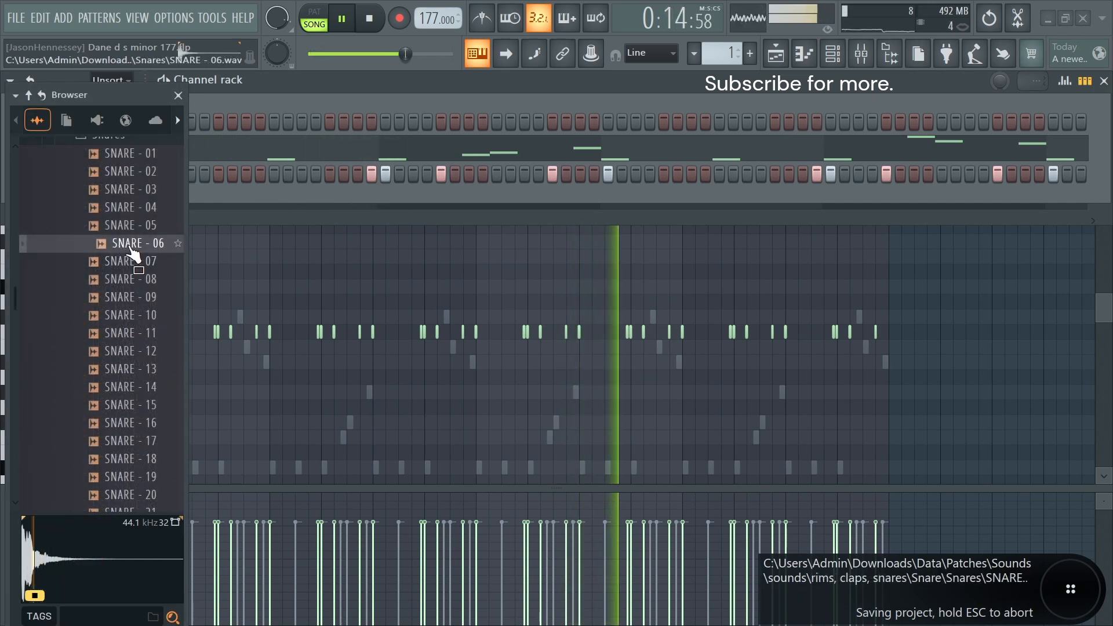
{"action": "left_click_drag", "start_coordinate": [133, 249], "coordinate": [306, 216]}
{"action": "left_click", "coordinate": [274, 199]}
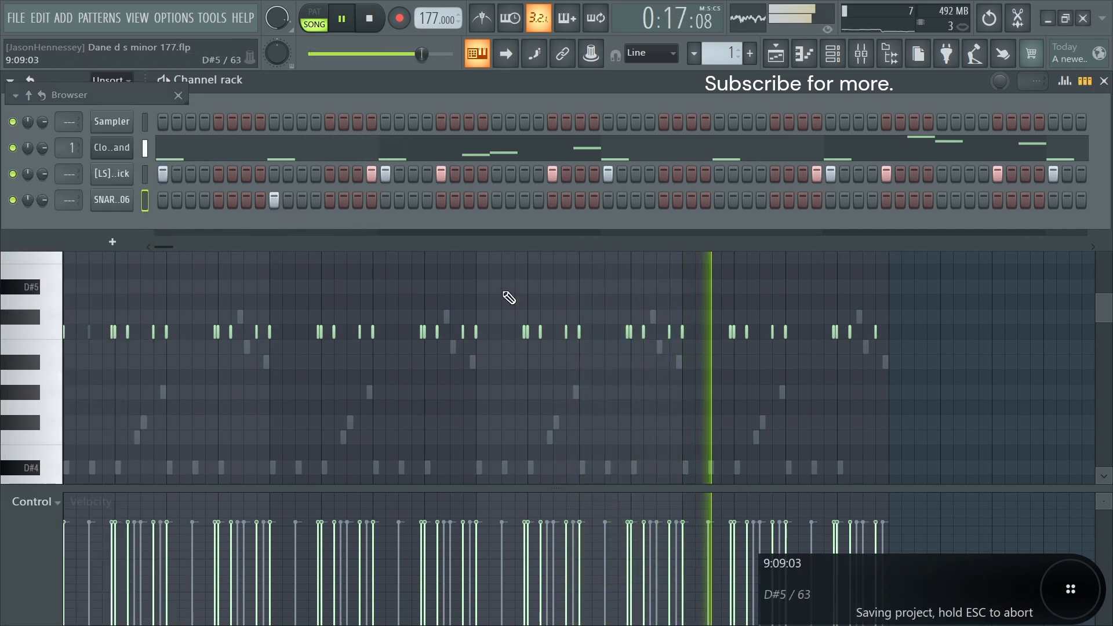
{"action": "left_click", "coordinate": [497, 200]}
{"action": "left_click", "coordinate": [719, 200]}
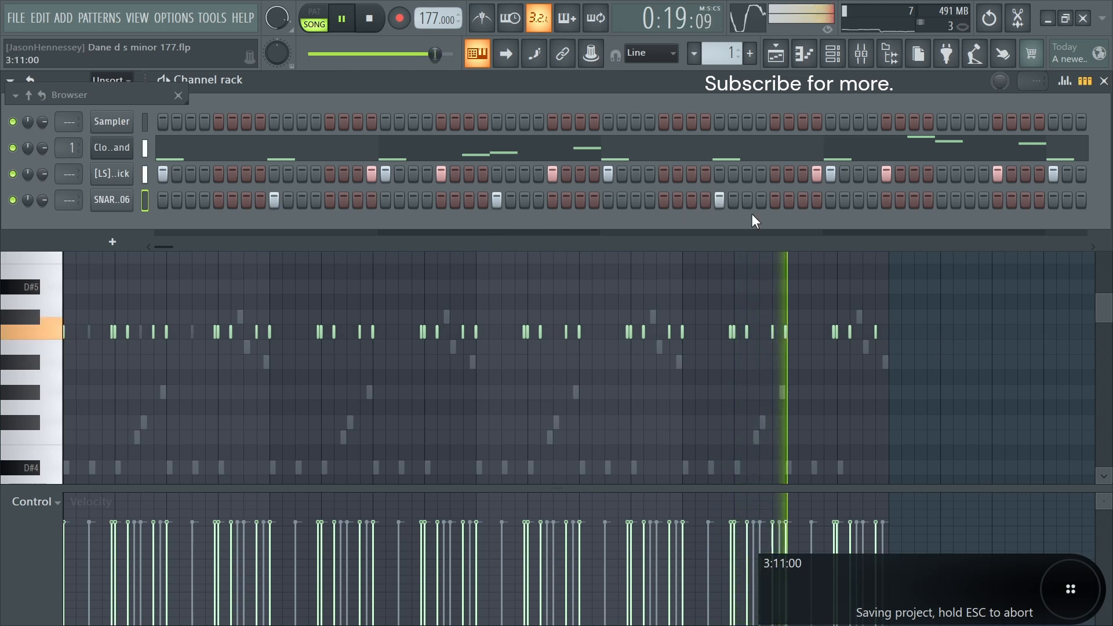
Extend the SNARE - 06 pattern to 16 bars in its piano roll and paste the notes into a SNARE - 16 channel
{"action": "right_click", "coordinate": [112, 200]}
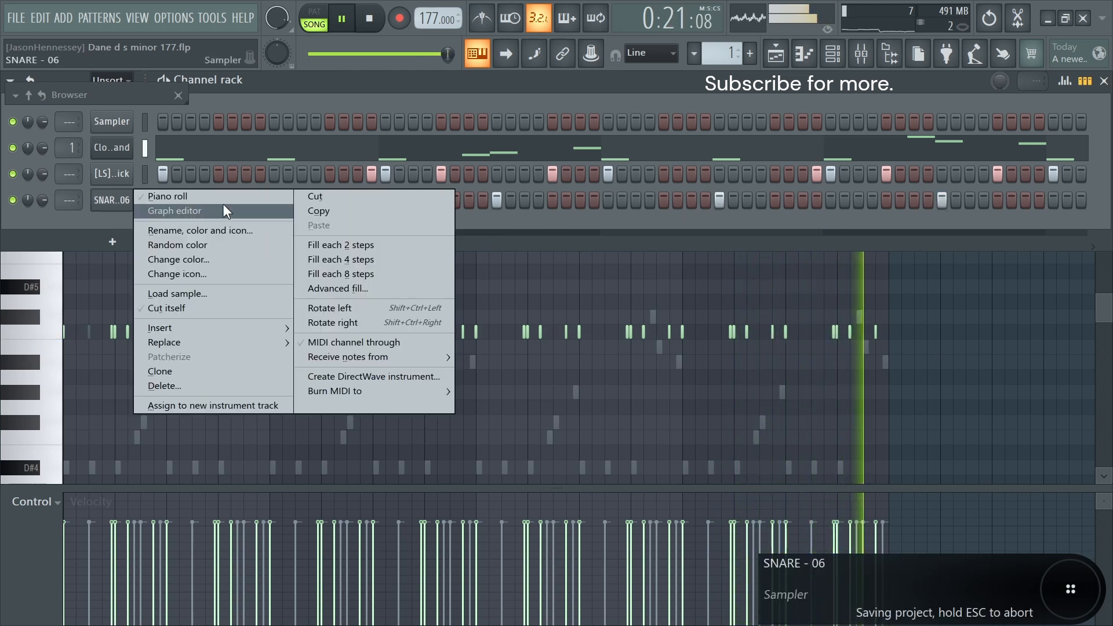
{"action": "left_click", "coordinate": [223, 194]}
{"action": "left_click_drag", "start_coordinate": [889, 118], "coordinate": [284, 139]}
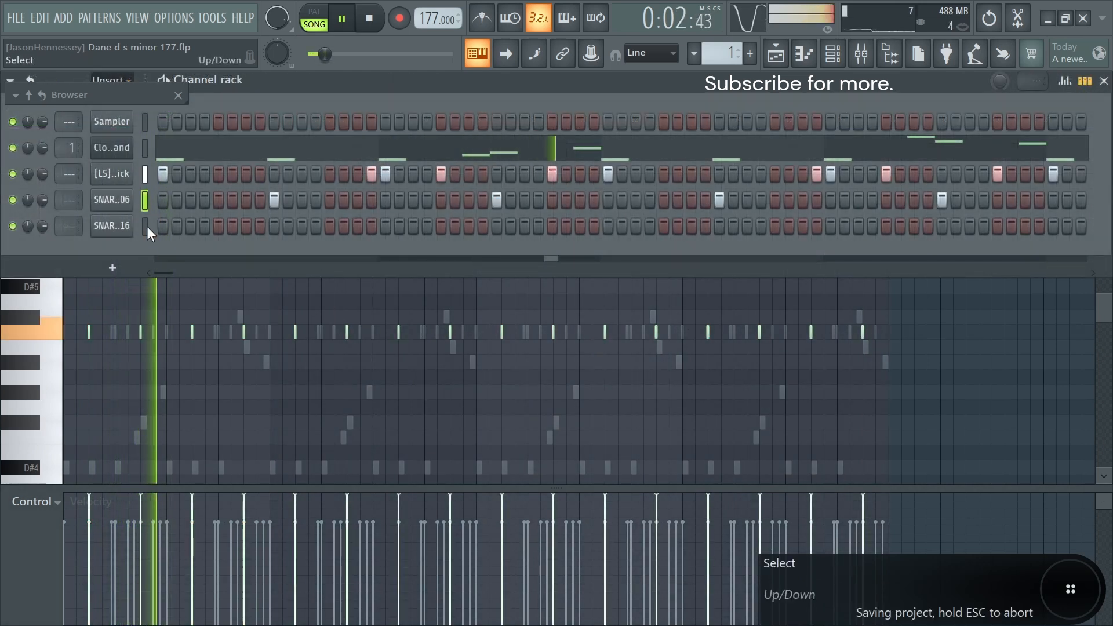
{"action": "left_click", "coordinate": [145, 227]}
{"action": "key", "text": "ctrl+v"}
Enable Normalize, Reverse polarity and Remove DC offset for the SNARE - 16 sample and raise its trim and fade-out
{"action": "left_click", "coordinate": [109, 226]}
{"action": "left_click", "coordinate": [387, 406]}
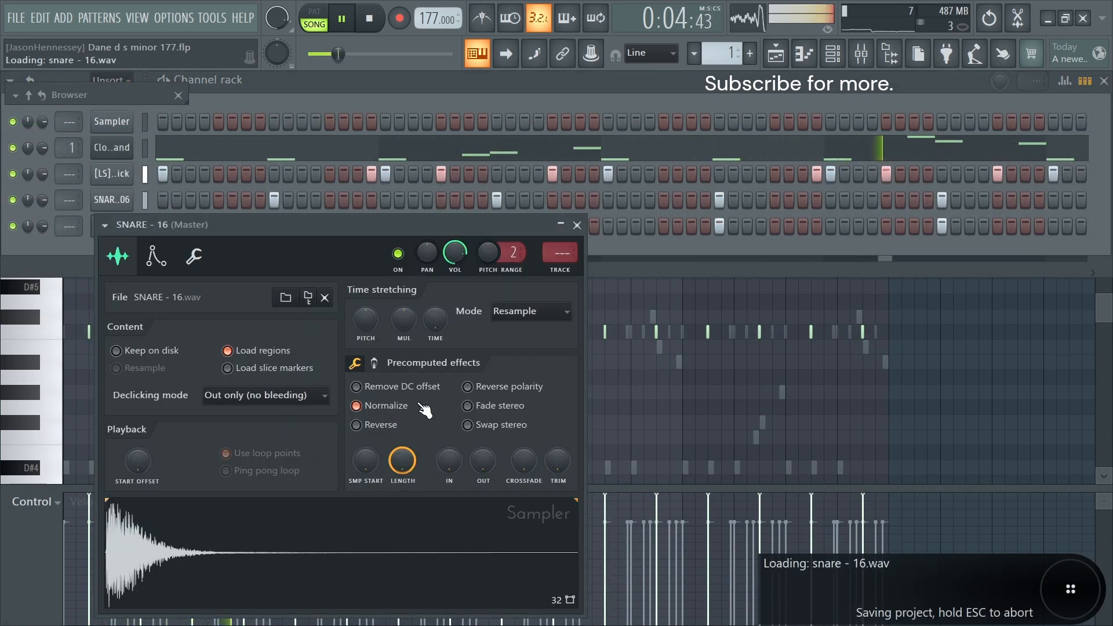
{"action": "left_click", "coordinate": [492, 387]}
{"action": "left_click", "coordinate": [404, 387]}
{"action": "left_click_drag", "start_coordinate": [556, 464], "coordinate": [555, 405]}
{"action": "left_click_drag", "start_coordinate": [479, 463], "coordinate": [478, 429]}
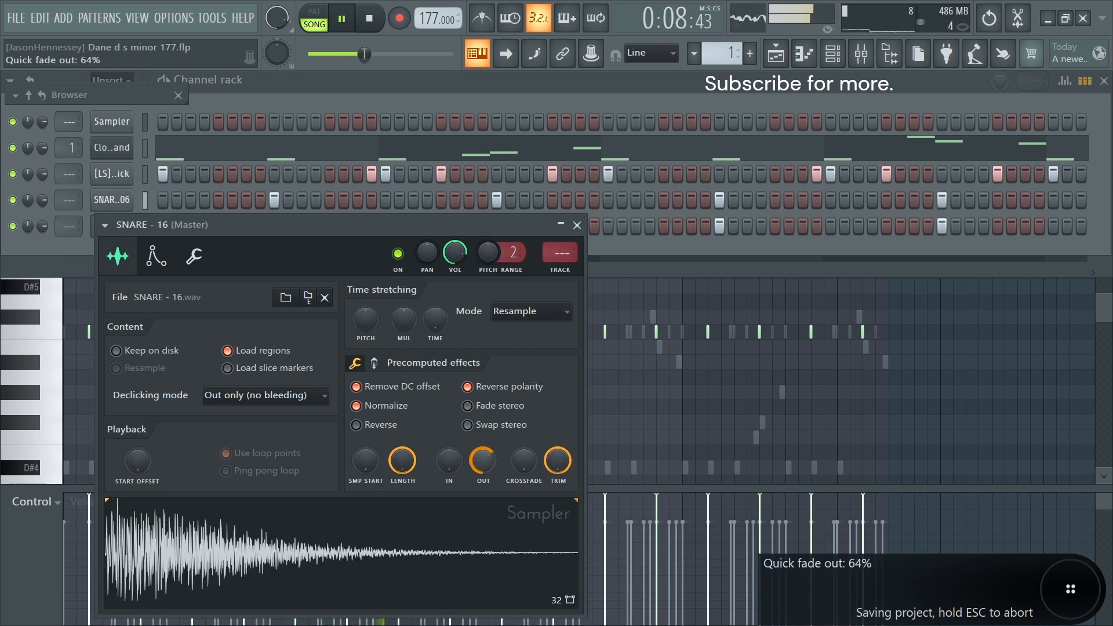
{"action": "left_click_drag", "start_coordinate": [479, 429], "coordinate": [479, 417]}
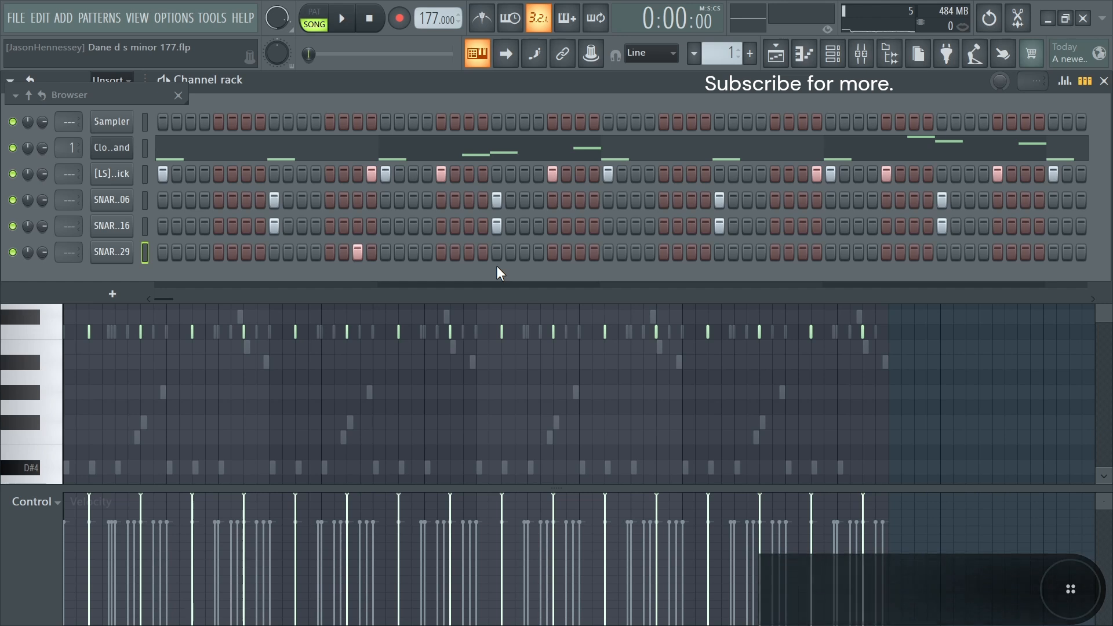
Save the project and transpose the SNARE - 29 notes near the ends of bars 1, 5, 9 and 13 up to D#5 during playback
{"action": "key", "text": "ctrl+s"}
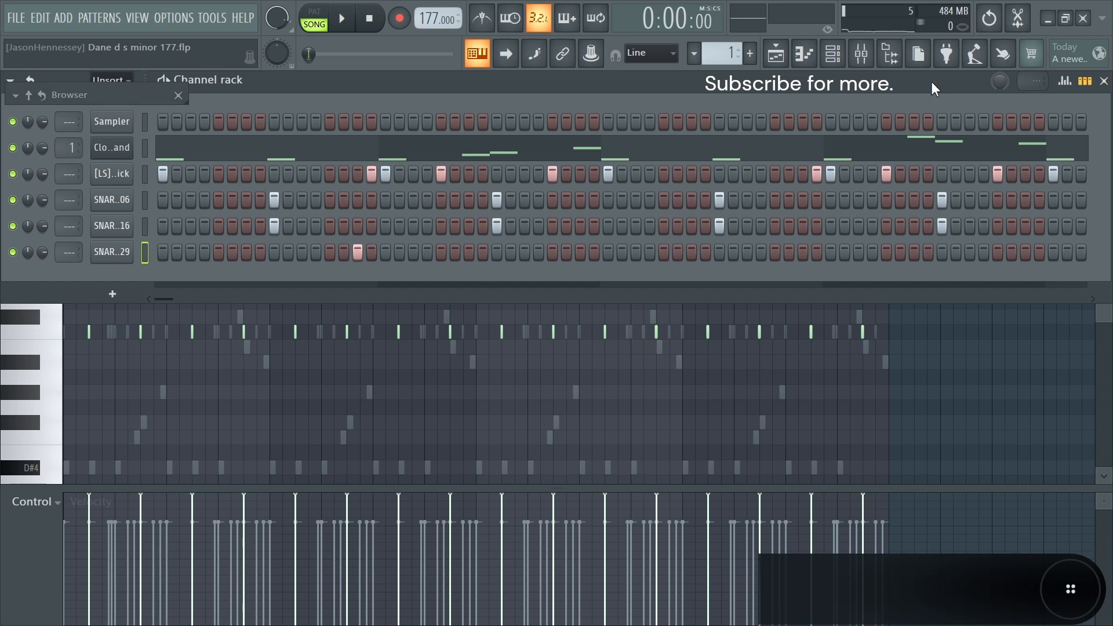
{"action": "key", "text": "space"}
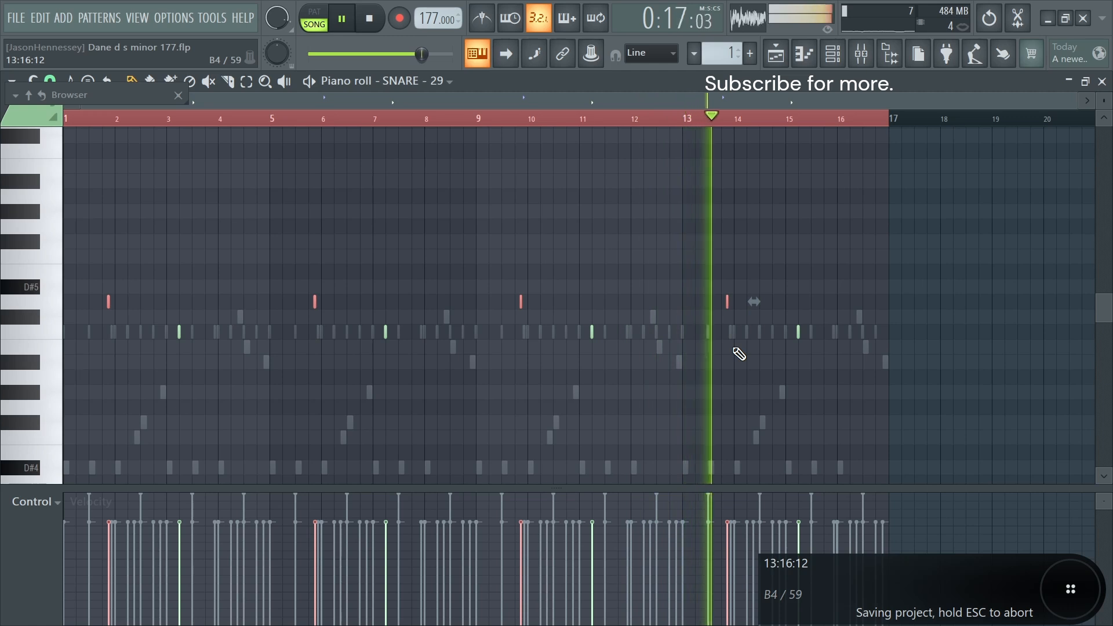
{"action": "key", "text": "shift+Up"}
{"action": "key", "text": "shift+Up"}
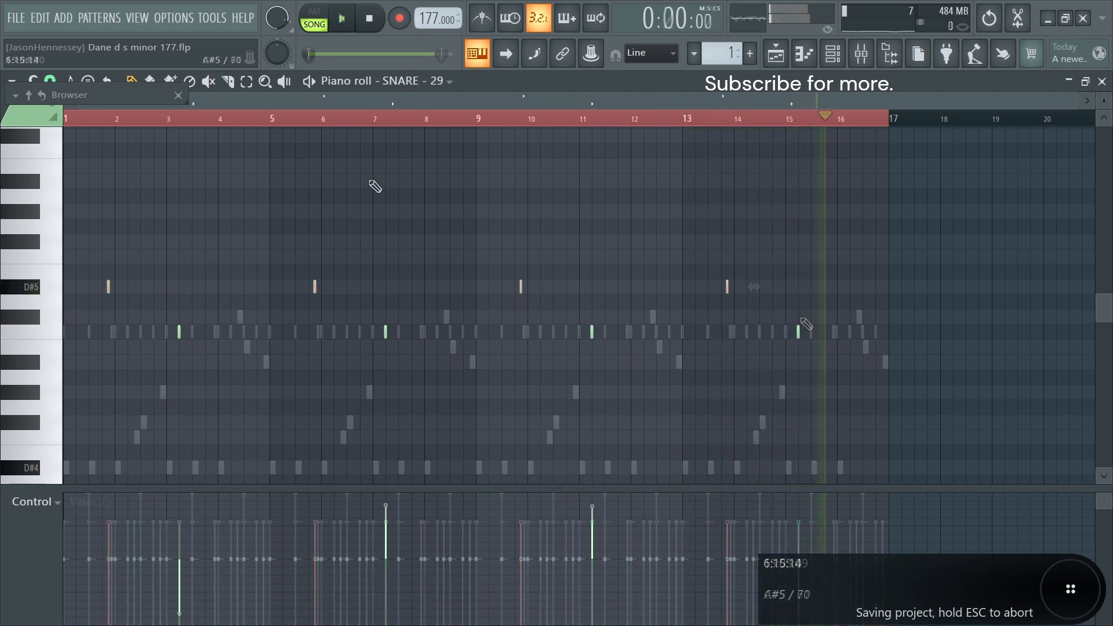
Select the D#5 notes in the SNARE - 29 piano roll, close the sample browser and play the pattern
{"action": "left_click_drag", "start_coordinate": [777, 252], "coordinate": [77, 301]}
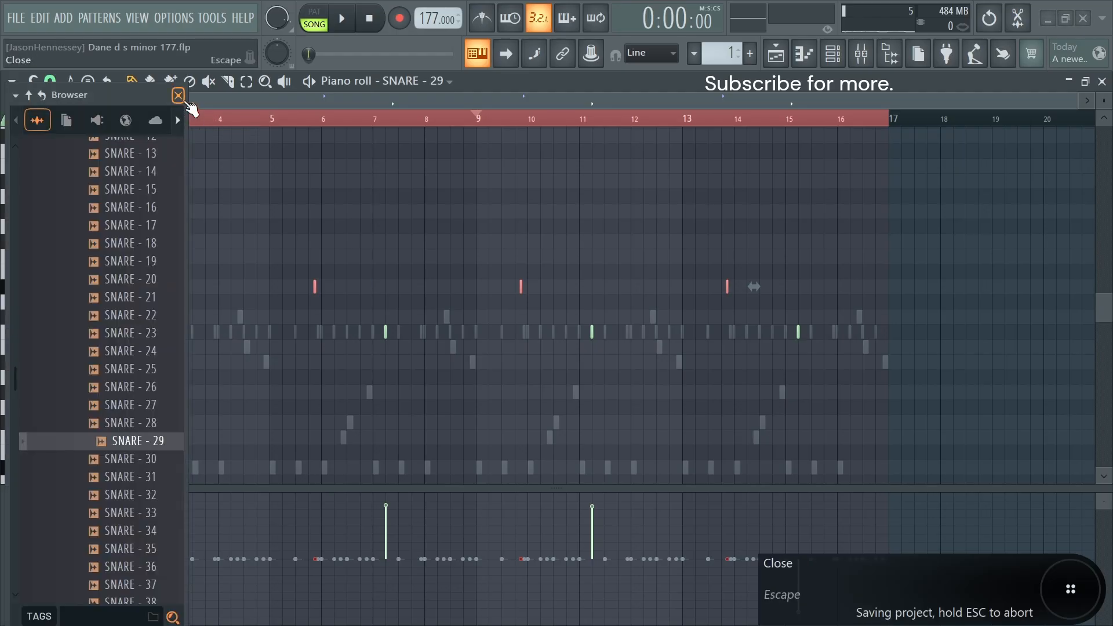
{"action": "left_click", "coordinate": [178, 95]}
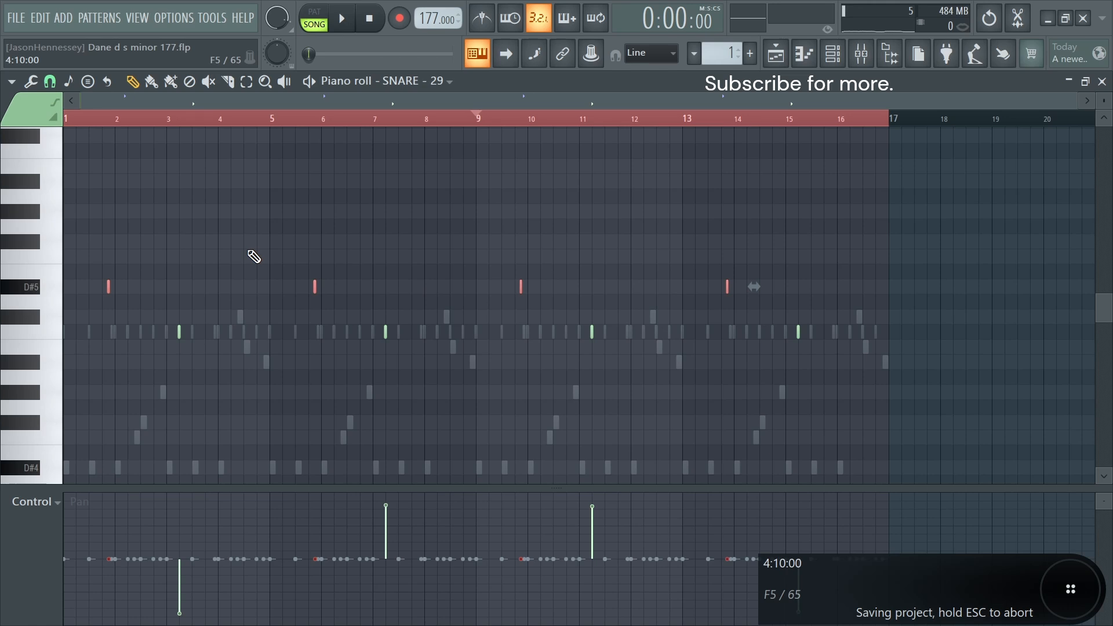
{"action": "key", "text": "space"}
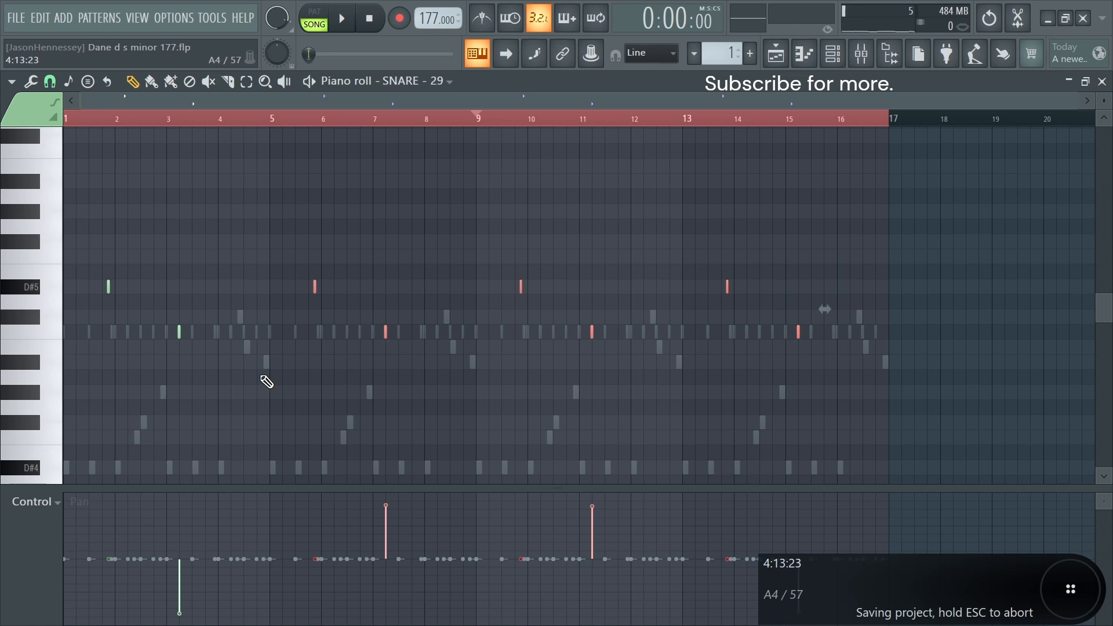
Place the SNARE - 29 sample from its channel as an audio clip at bar 6 on Track 5 of the playlist
{"action": "left_click", "coordinate": [833, 54]}
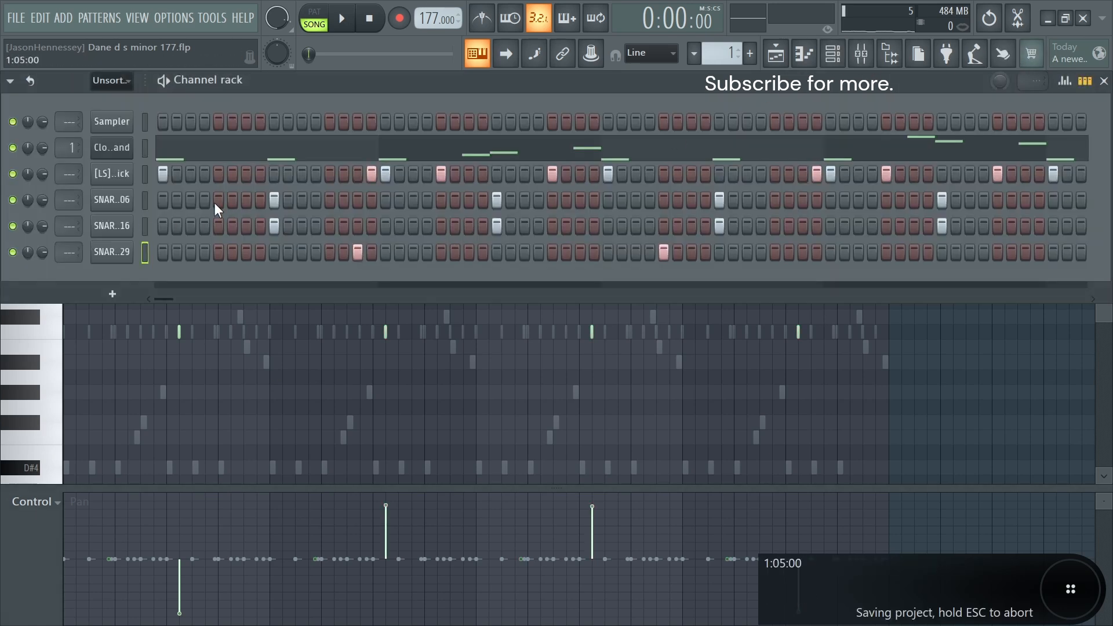
{"action": "left_click", "coordinate": [112, 251]}
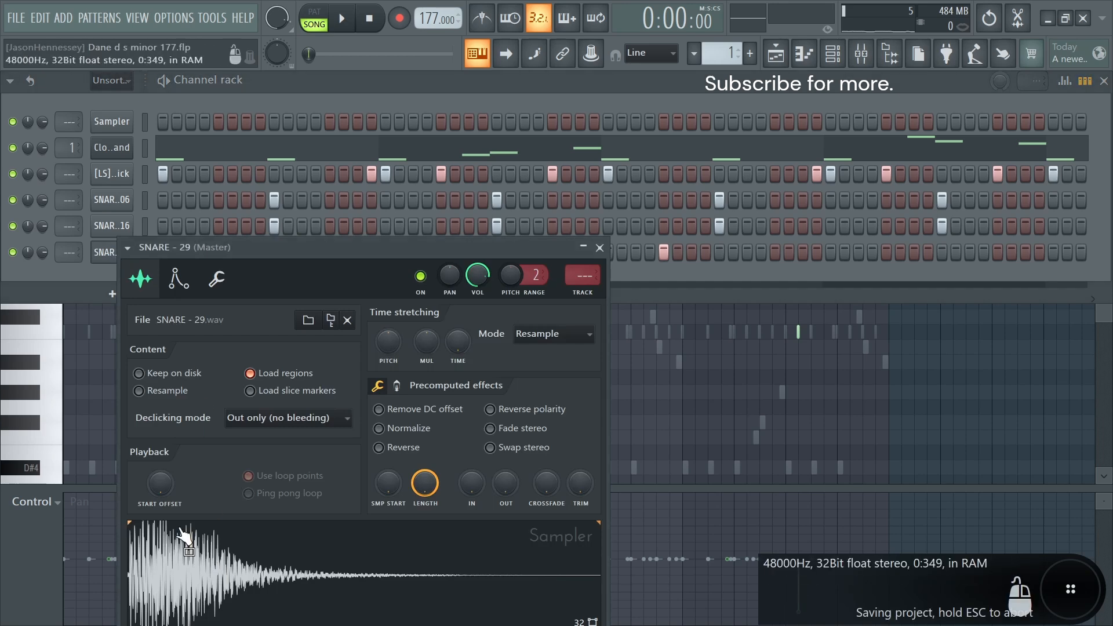
{"action": "key", "text": "Escape"}
{"action": "left_click", "coordinate": [776, 54]}
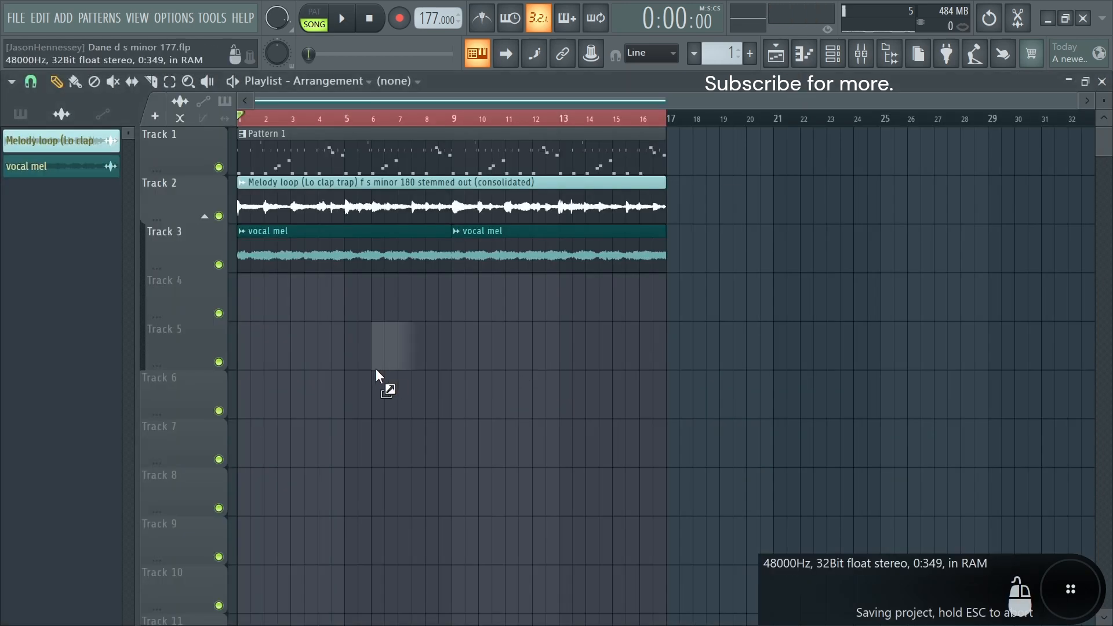
{"action": "left_click_drag", "start_coordinate": [377, 371], "coordinate": [374, 339]}
{"action": "scroll", "coordinate": [373, 345], "scroll_direction": "up", "scroll_amount": 5}
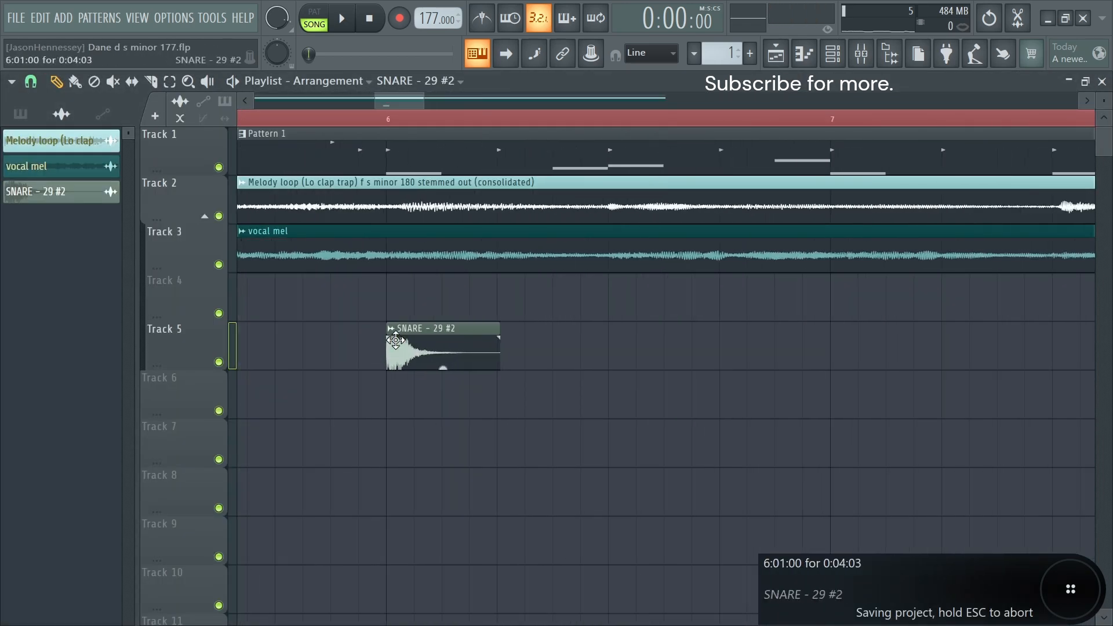
Open the SNARE - 29 clip in Edison, detect its pitch regions, and remove the clip from the playlist
{"action": "left_click", "coordinate": [392, 334]}
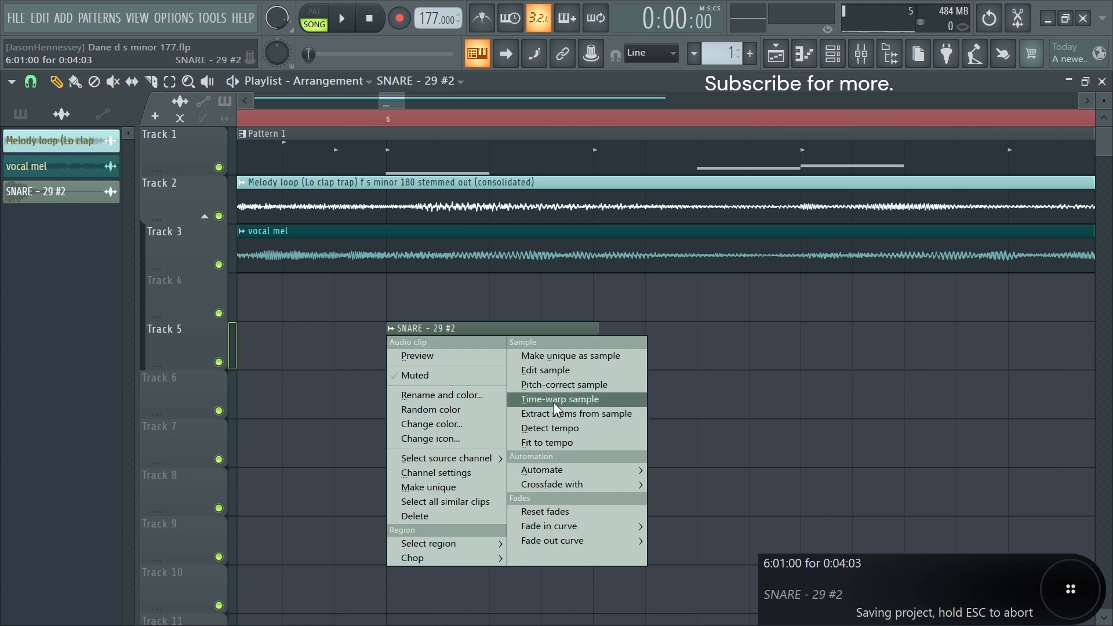
{"action": "left_click", "coordinate": [545, 370]}
{"action": "right_click", "coordinate": [446, 468]}
{"action": "mouse_move", "coordinate": [463, 534]}
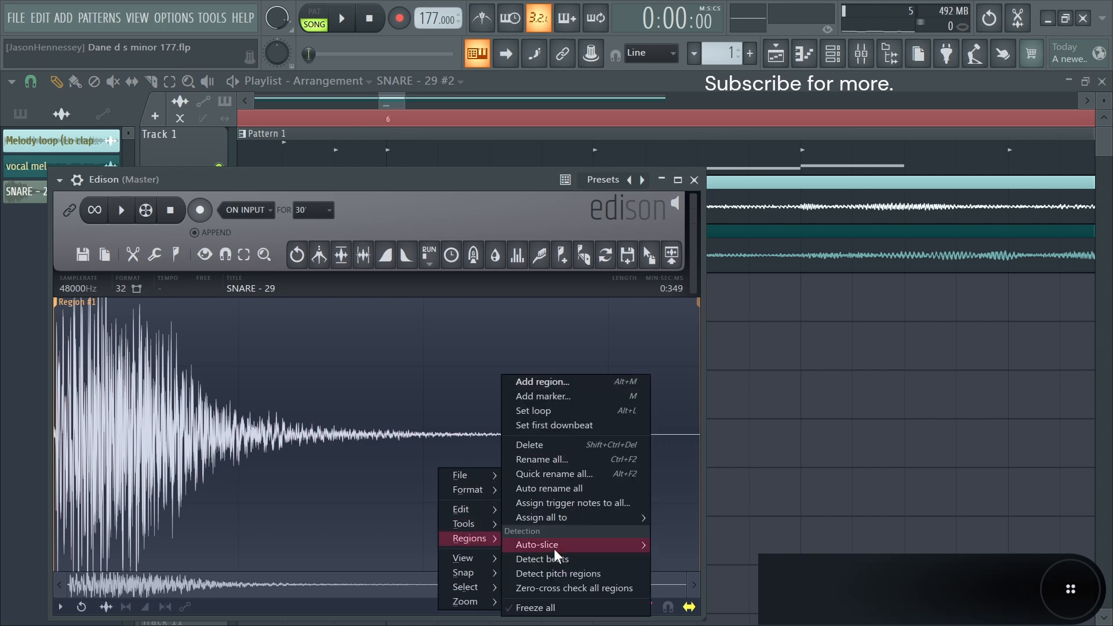
{"action": "left_click", "coordinate": [583, 570]}
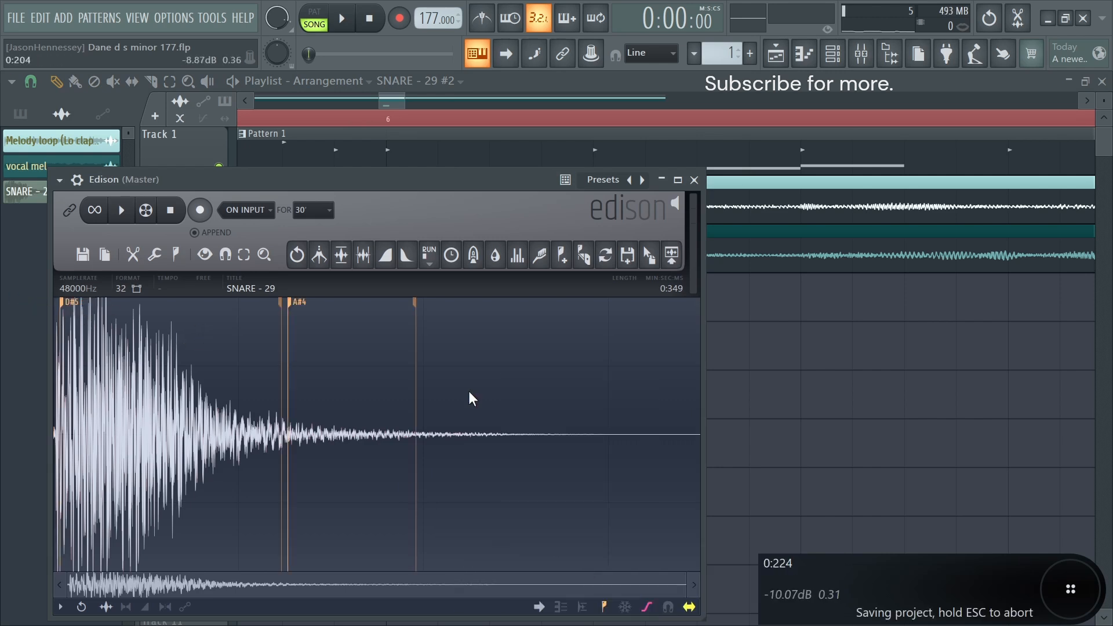
{"action": "key", "text": "Escape"}
{"action": "right_click", "coordinate": [509, 348]}
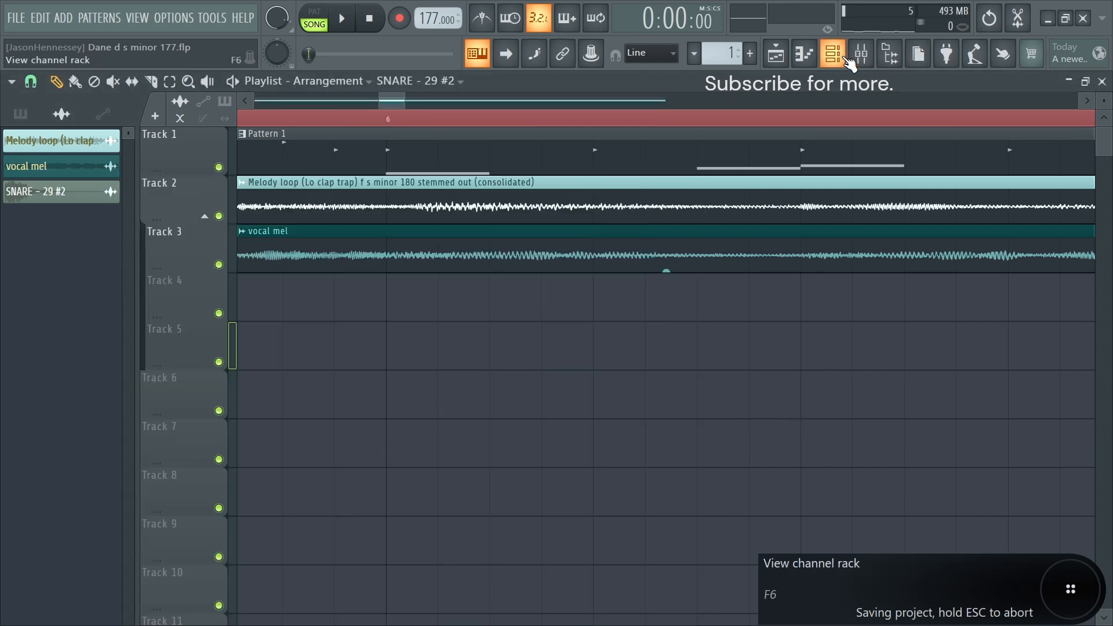
Show the unsorted channels, set the root note of the SNARE - 29 channel to D#5 and play the song
{"action": "left_click", "coordinate": [832, 53]}
{"action": "left_click", "coordinate": [110, 80]}
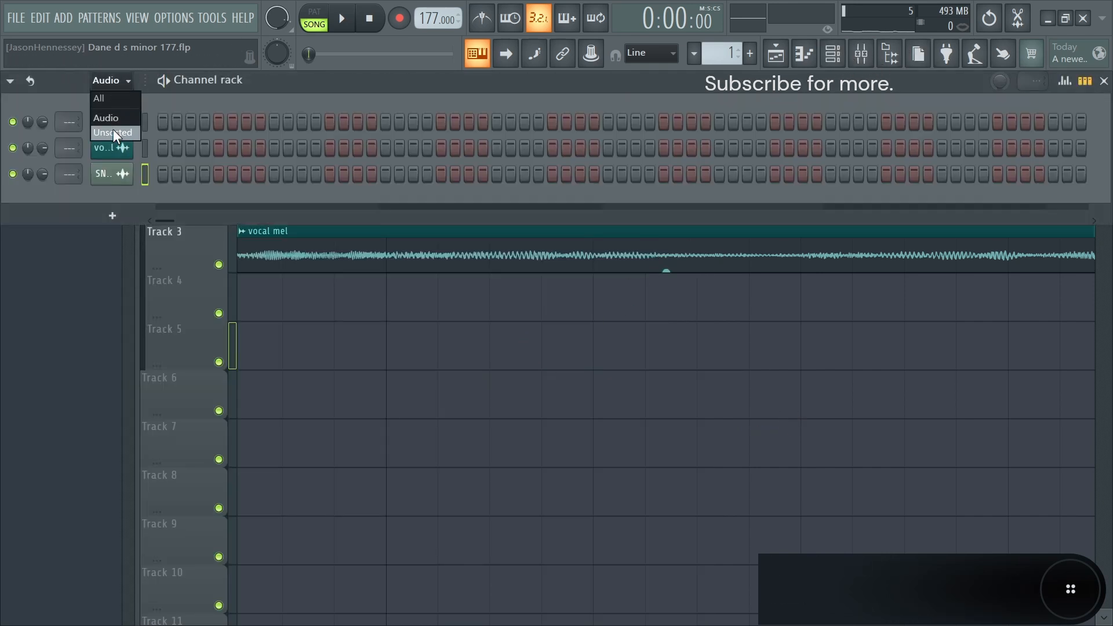
{"action": "left_click", "coordinate": [113, 133]}
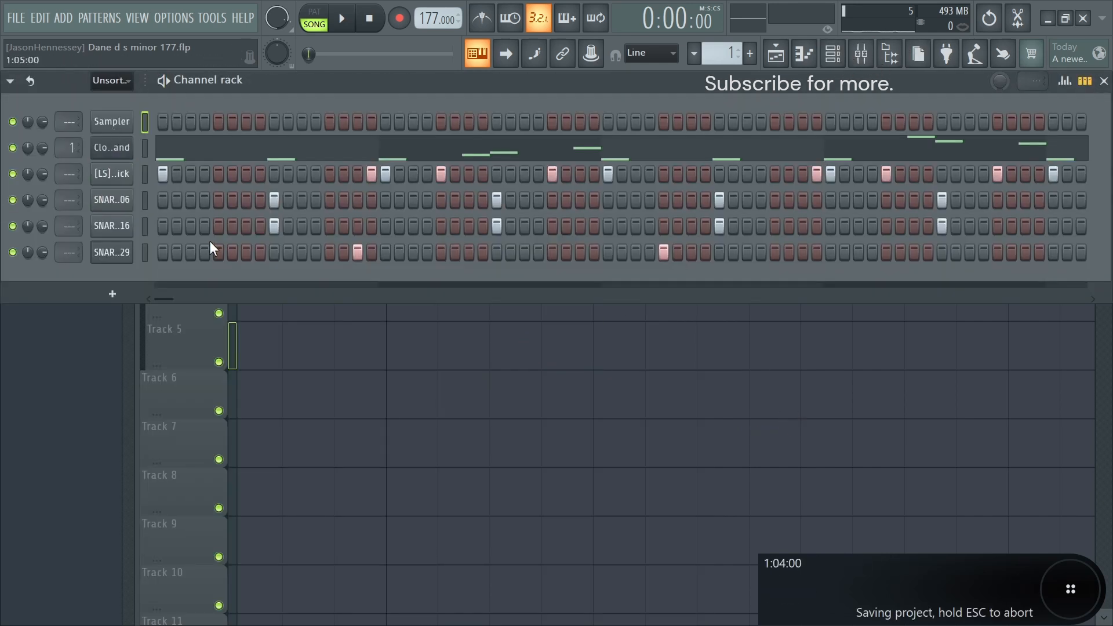
{"action": "right_click", "coordinate": [112, 251]}
{"action": "left_click", "coordinate": [124, 251]}
{"action": "left_click", "coordinate": [115, 251]}
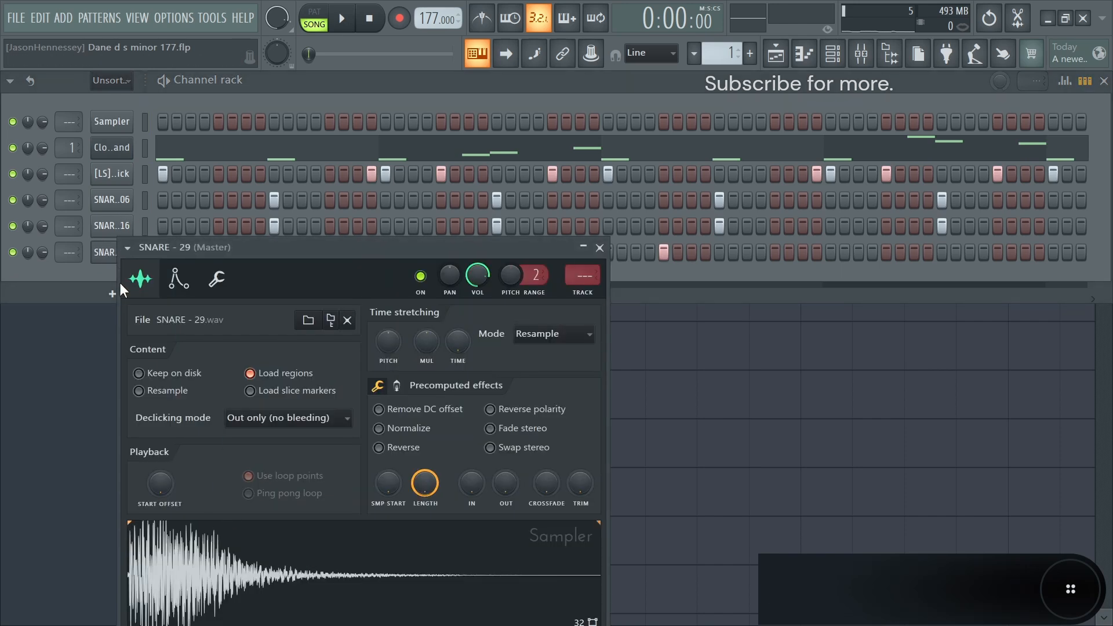
{"action": "left_click", "coordinate": [217, 279]}
{"action": "left_click", "coordinate": [385, 591]}
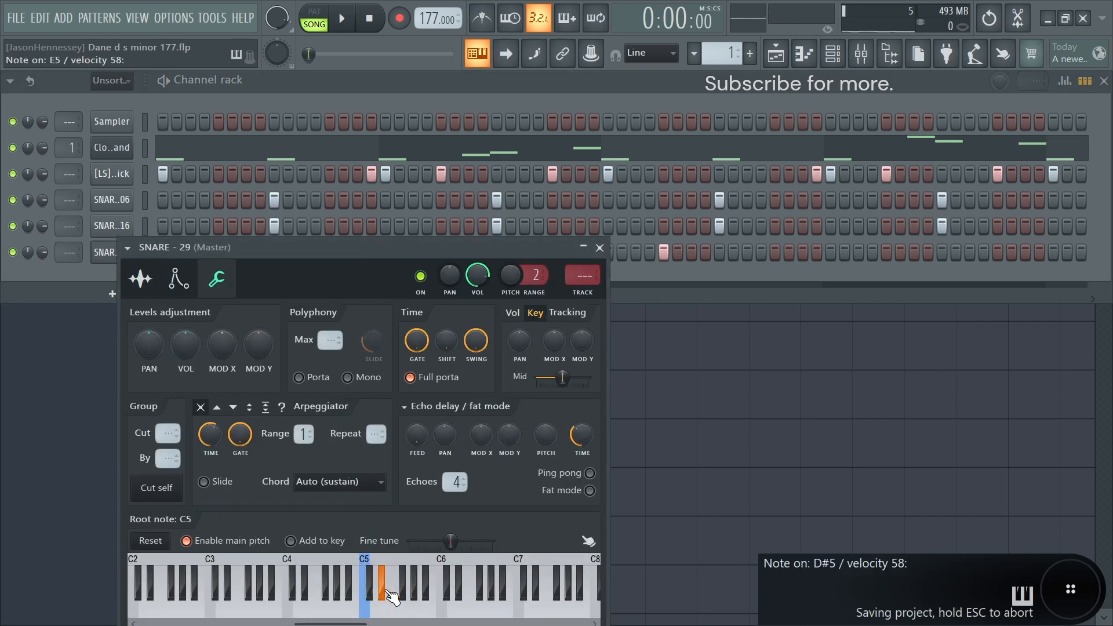
{"action": "right_click", "coordinate": [383, 592]}
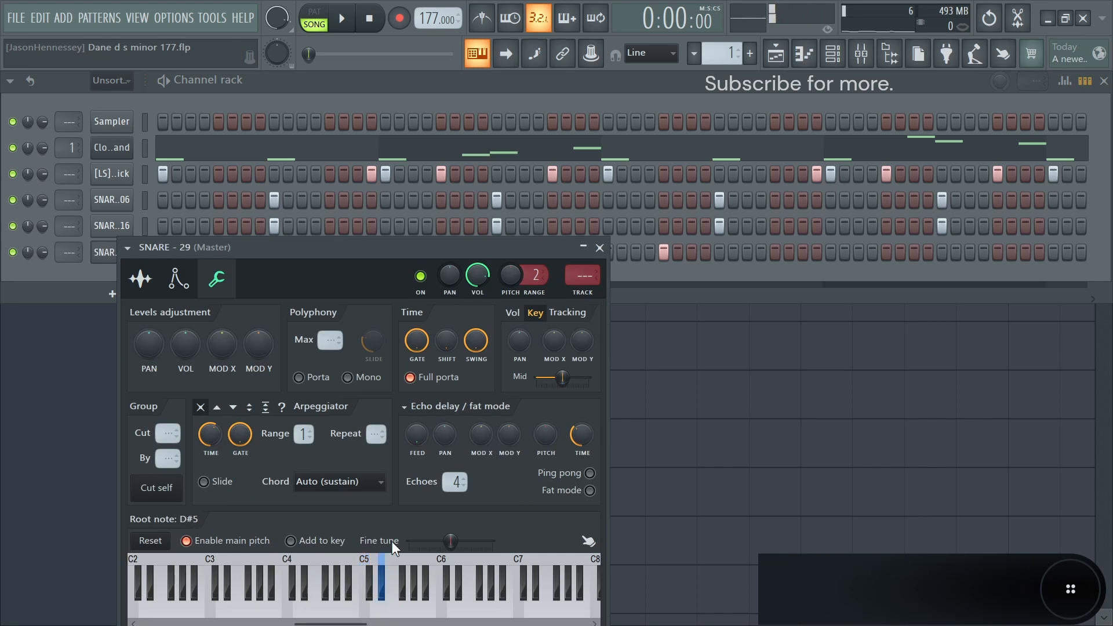
{"action": "left_click", "coordinate": [600, 248]}
{"action": "key", "text": "space"}
Open the SNARE - 29 piano roll and transpose the notes in bars 3, 7, 11 and 15 up to C#5
{"action": "right_click", "coordinate": [112, 251]}
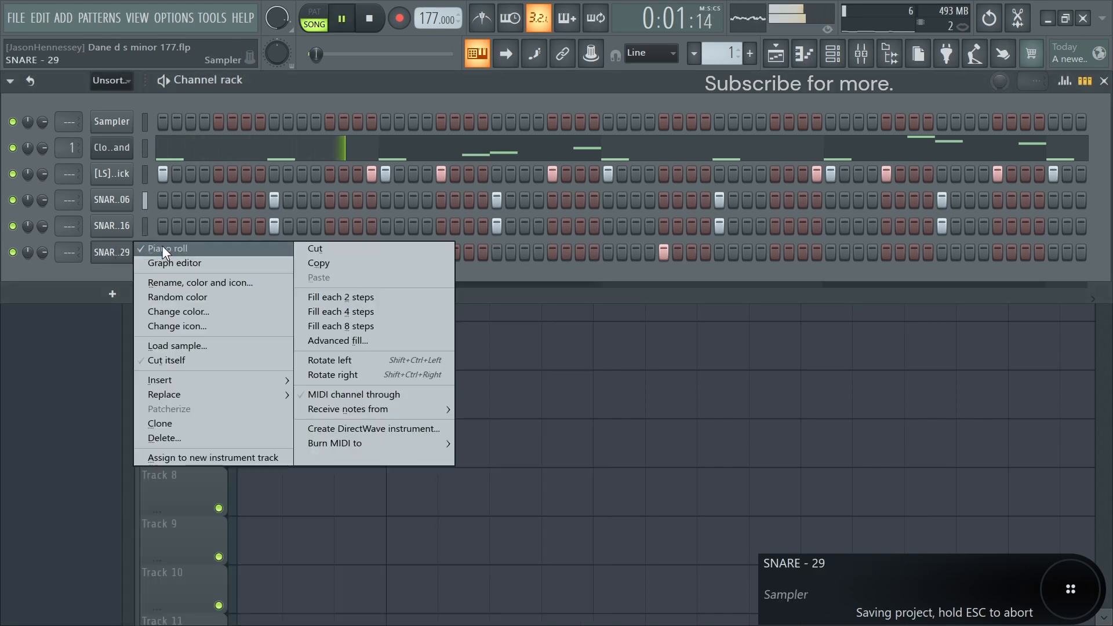
{"action": "left_click", "coordinate": [162, 247]}
{"action": "right_click", "coordinate": [119, 250]}
{"action": "left_click", "coordinate": [173, 247]}
{"action": "key", "text": "space"}
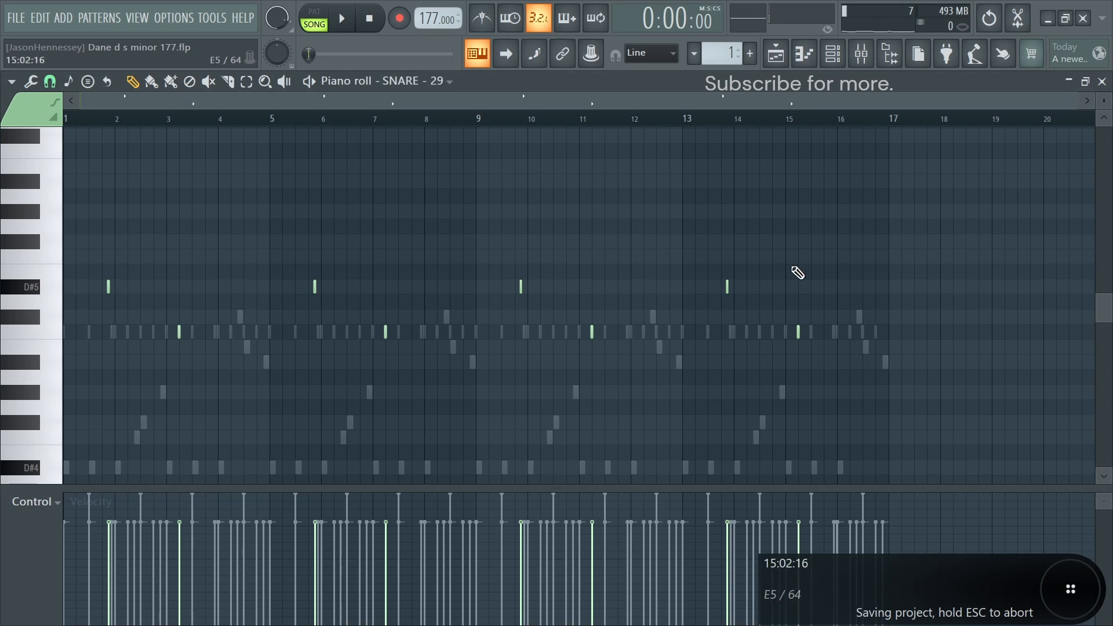
{"action": "left_click_drag", "start_coordinate": [852, 326], "coordinate": [127, 357]}
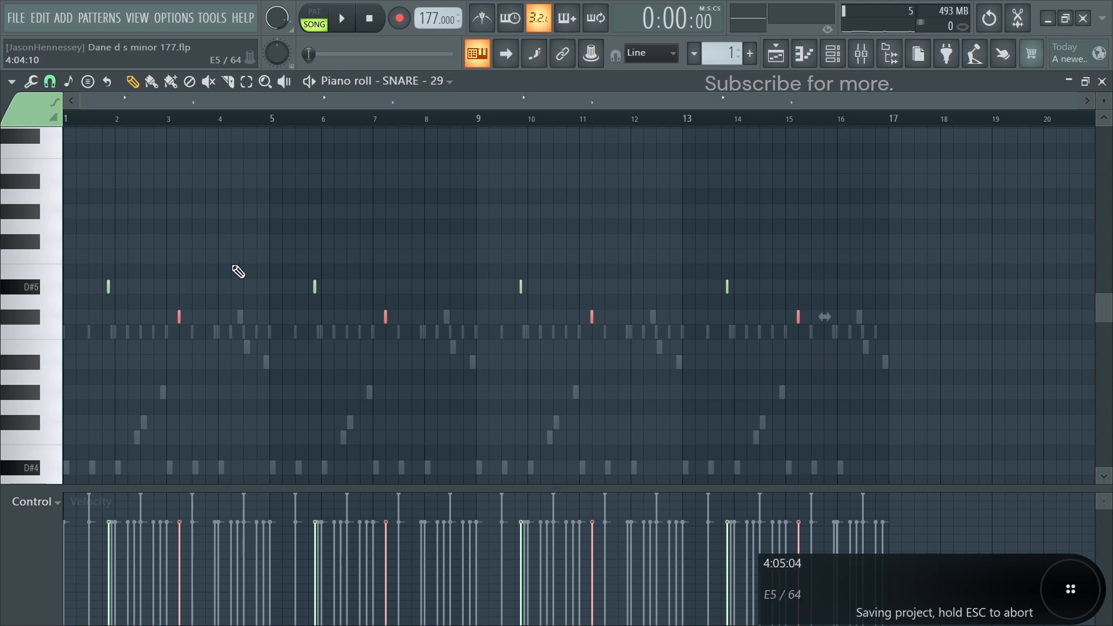
Transpose the SNARE - 29 notes progressively lower, with bar 7 at B4, bar 11 at A#4 and bar 15 at G#4
{"action": "left_click_drag", "start_coordinate": [271, 266], "coordinate": [869, 339]}
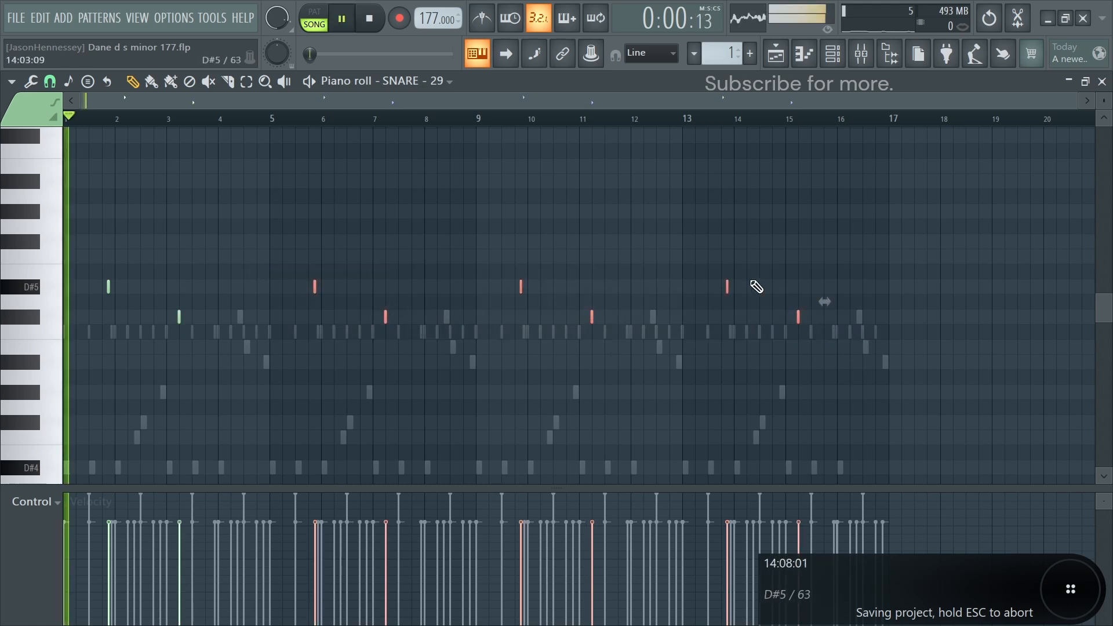
{"action": "left_click", "coordinate": [18, 287]}
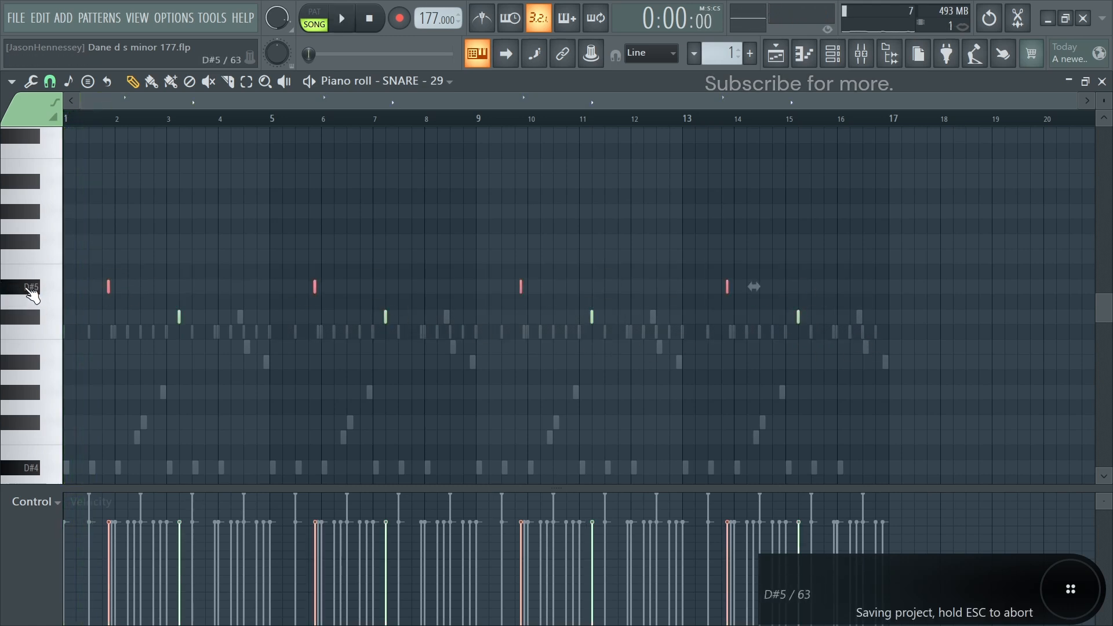
{"action": "left_click_drag", "start_coordinate": [138, 312], "coordinate": [272, 330]}
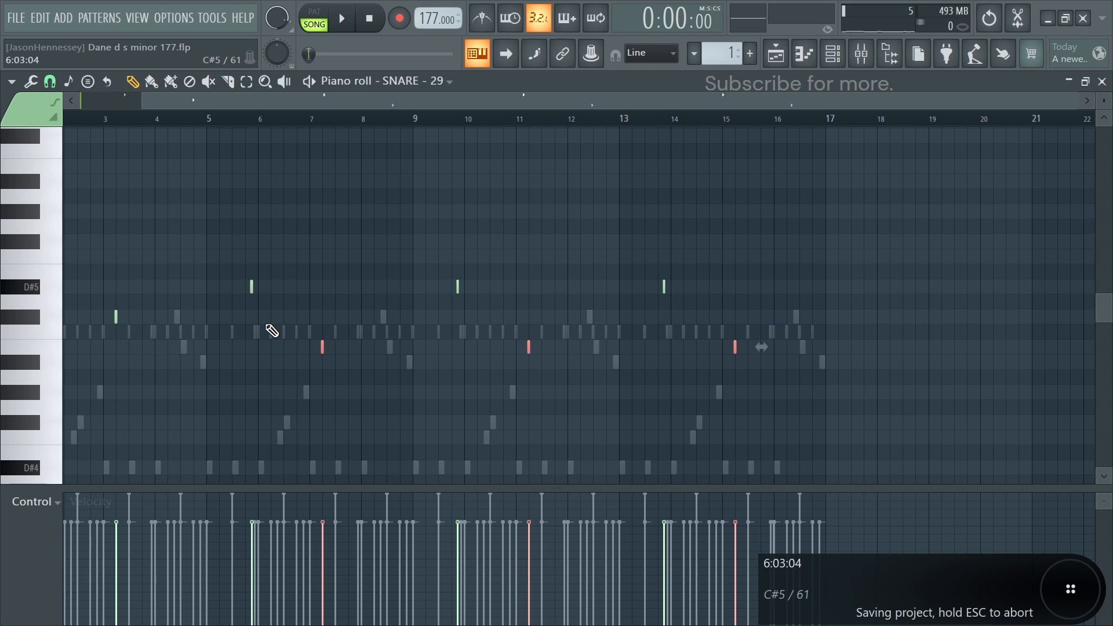
{"action": "left_click_drag", "start_coordinate": [482, 340], "coordinate": [829, 374]}
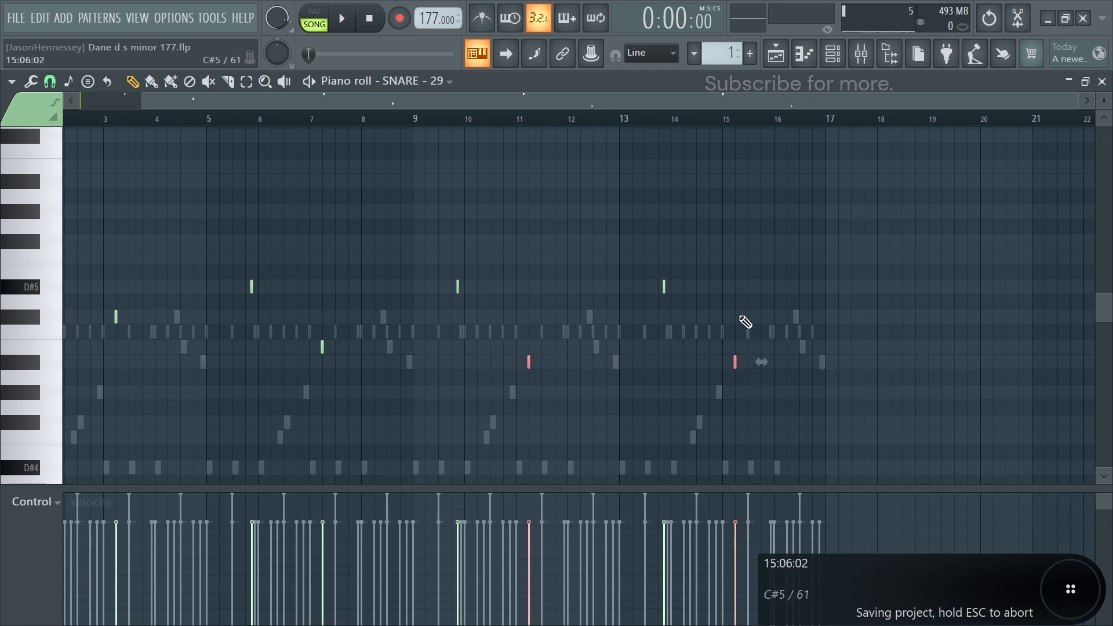
{"action": "left_click_drag", "start_coordinate": [928, 281], "coordinate": [705, 392]}
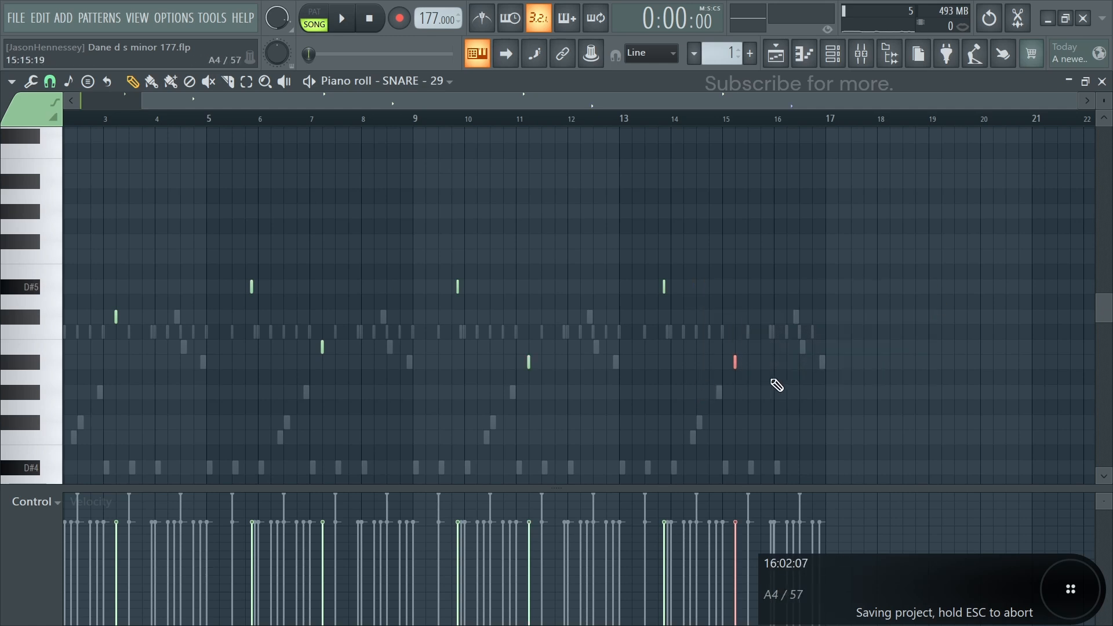
{"action": "scroll", "coordinate": [907, 410], "scroll_direction": "left", "scroll_amount": 1}
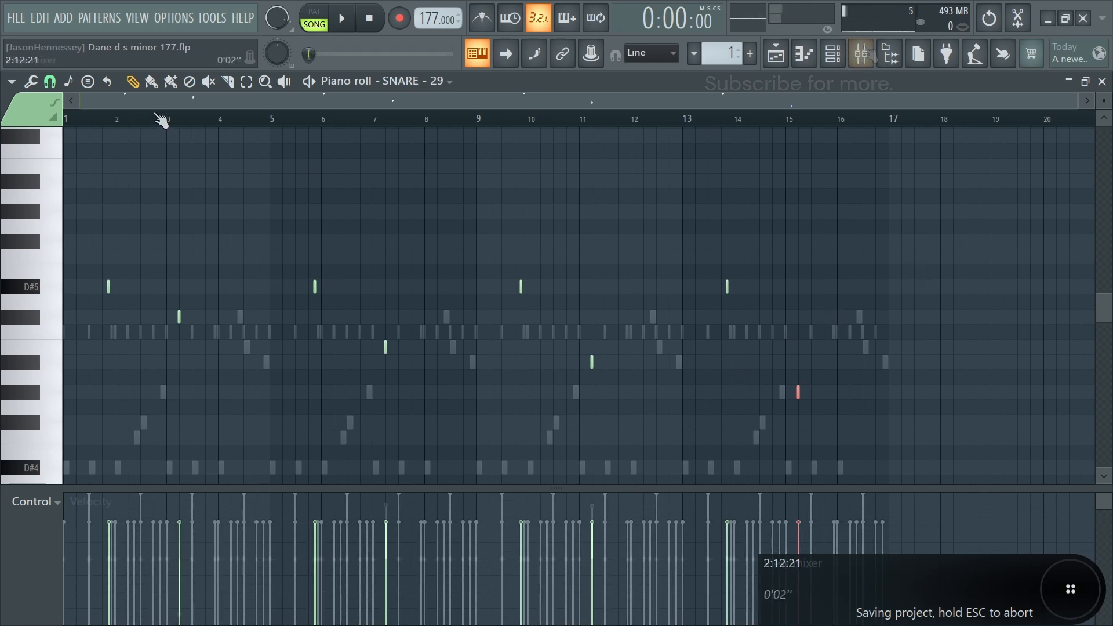
Place the SNARE - 16 sample from its channel as an audio clip within bar 6 on Track 6 of the playlist
{"action": "left_click", "coordinate": [832, 54]}
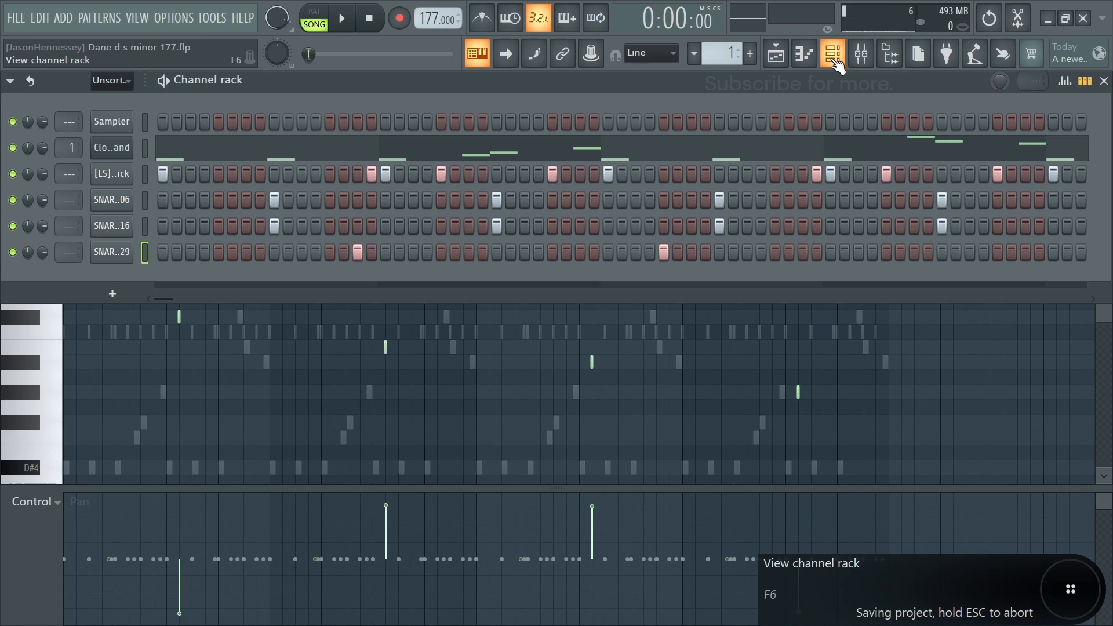
{"action": "left_click", "coordinate": [116, 226]}
{"action": "left_click", "coordinate": [105, 225]}
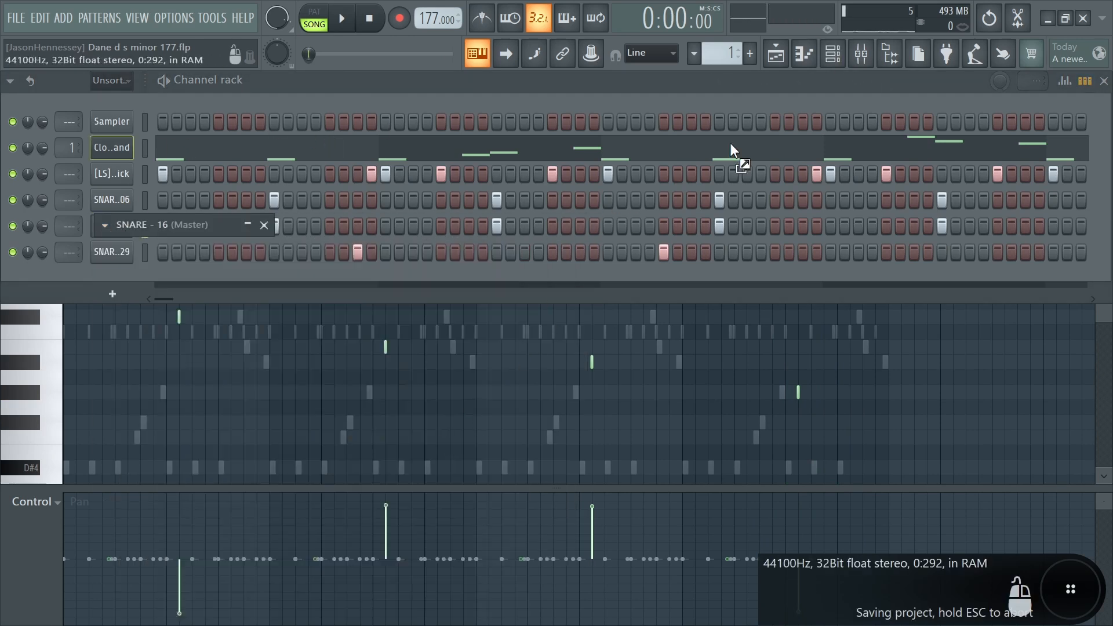
{"action": "left_click", "coordinate": [803, 53]}
{"action": "left_click", "coordinate": [514, 396]}
Detect the pitch regions of the SNARE - 16 clip in Edison and set the SNARE - 16 channel's root note to G5
{"action": "left_click", "coordinate": [492, 378]}
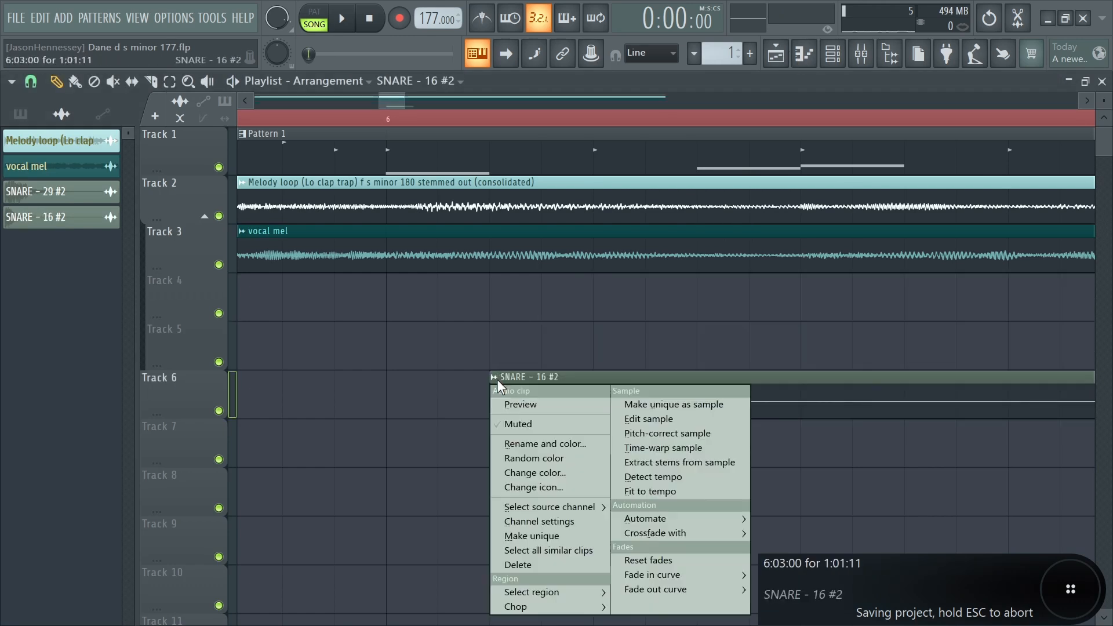
{"action": "left_click", "coordinate": [626, 420]}
{"action": "right_click", "coordinate": [491, 475]}
{"action": "mouse_move", "coordinate": [510, 545]}
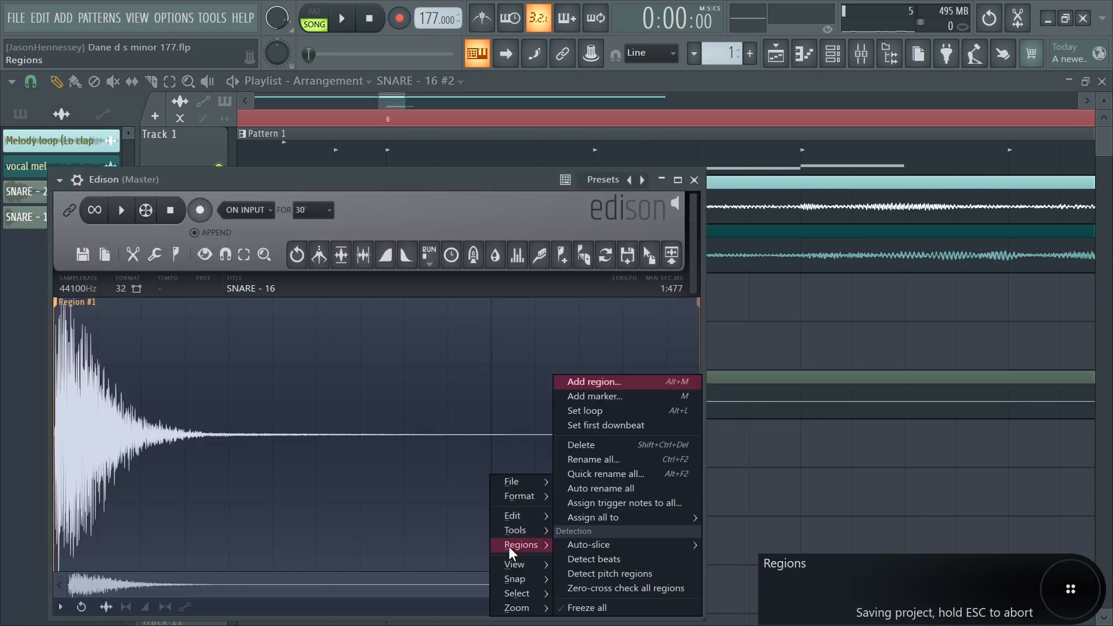
{"action": "left_click", "coordinate": [608, 574]}
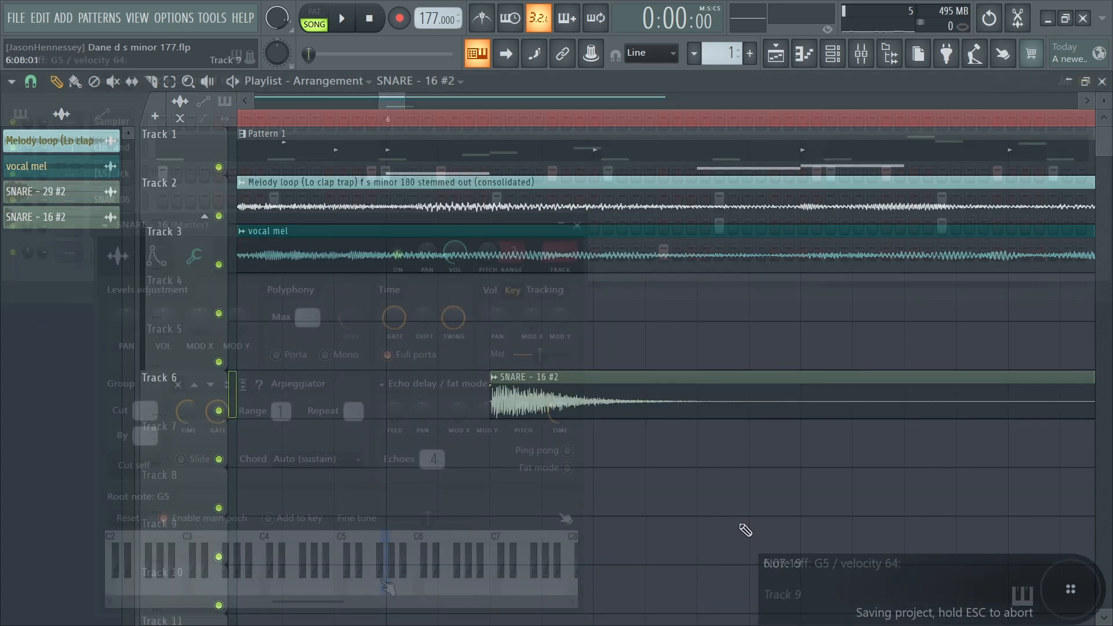
{"action": "left_click", "coordinate": [387, 589]}
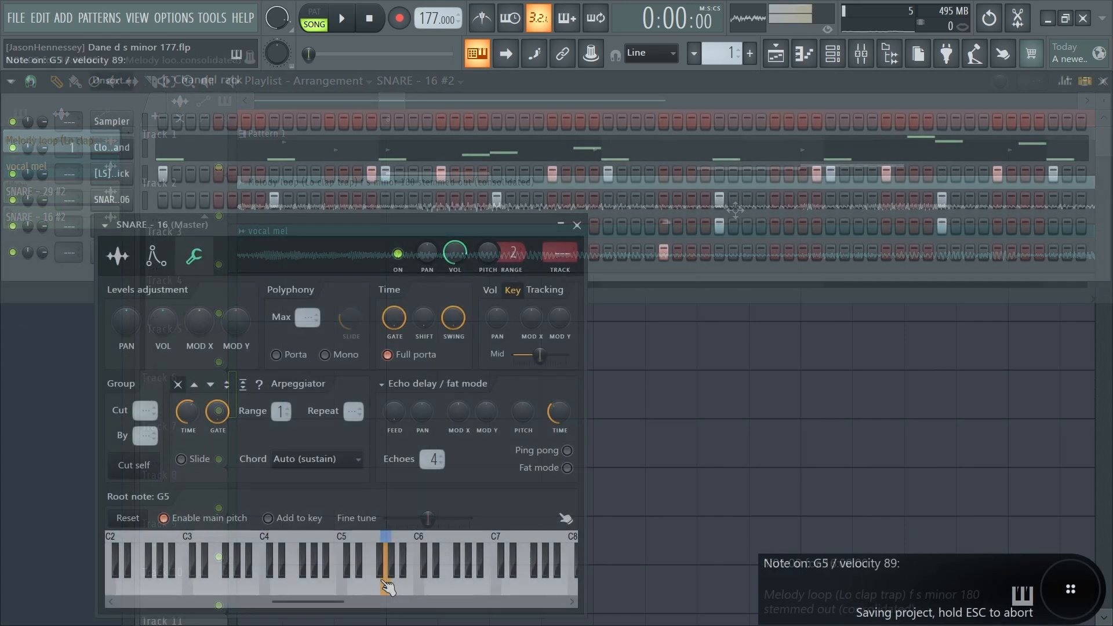
{"action": "left_click", "coordinate": [577, 225]}
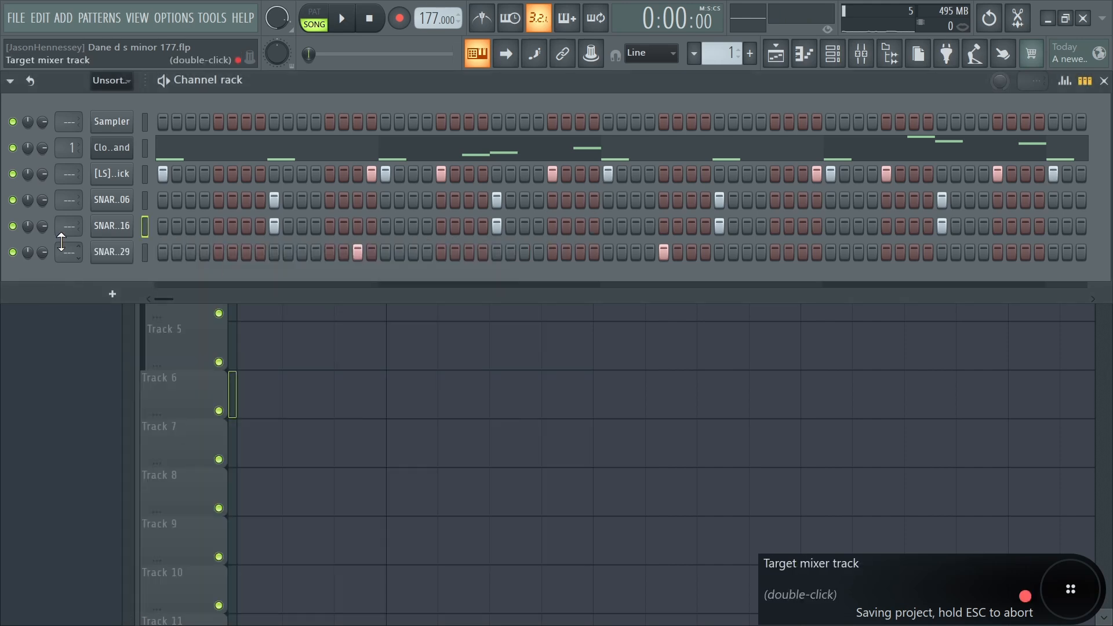
Open the SNARE - 16 piano roll and transpose all of its notes up three semitones to D#5
{"action": "right_click", "coordinate": [116, 229]}
{"action": "left_click", "coordinate": [158, 227]}
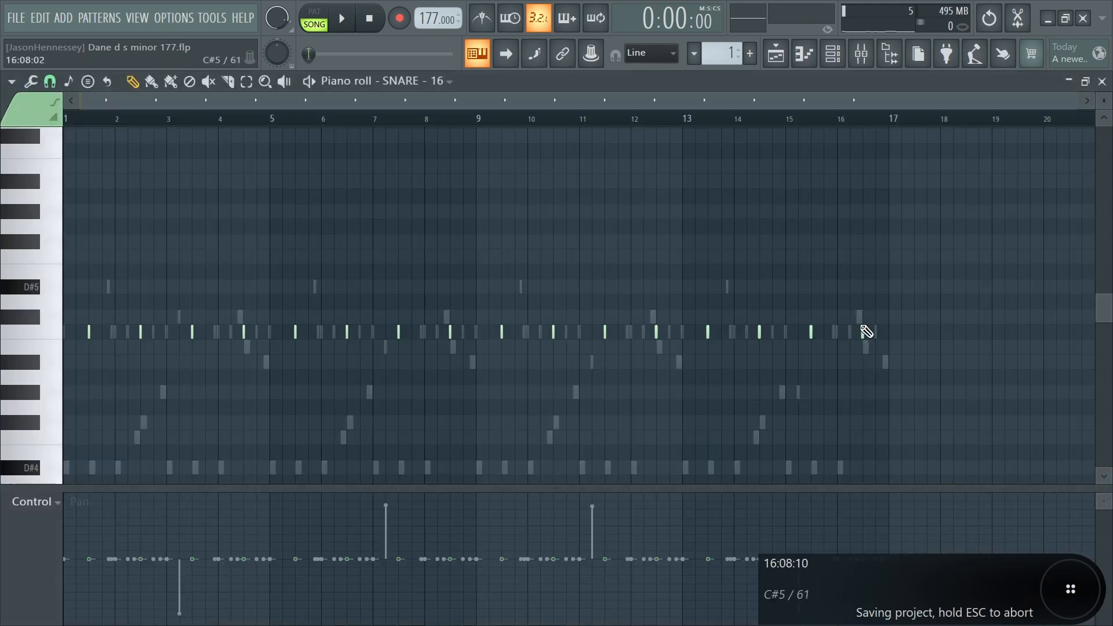
{"action": "left_click_drag", "start_coordinate": [983, 298], "coordinate": [12, 383]}
{"action": "scroll", "coordinate": [124, 365], "scroll_direction": "up", "scroll_amount": 4}
{"action": "scroll", "coordinate": [116, 371], "scroll_direction": "down", "scroll_amount": 4}
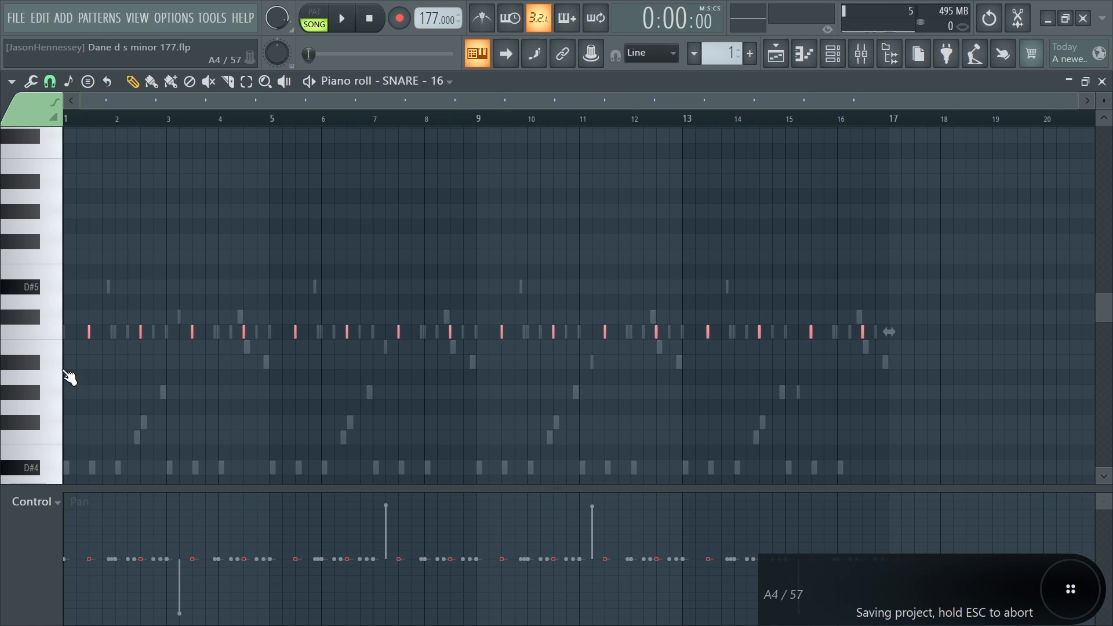
{"action": "key", "text": "shift+Up"}
{"action": "key", "text": "shift+Up"}
{"action": "key", "text": "shift+Up"}
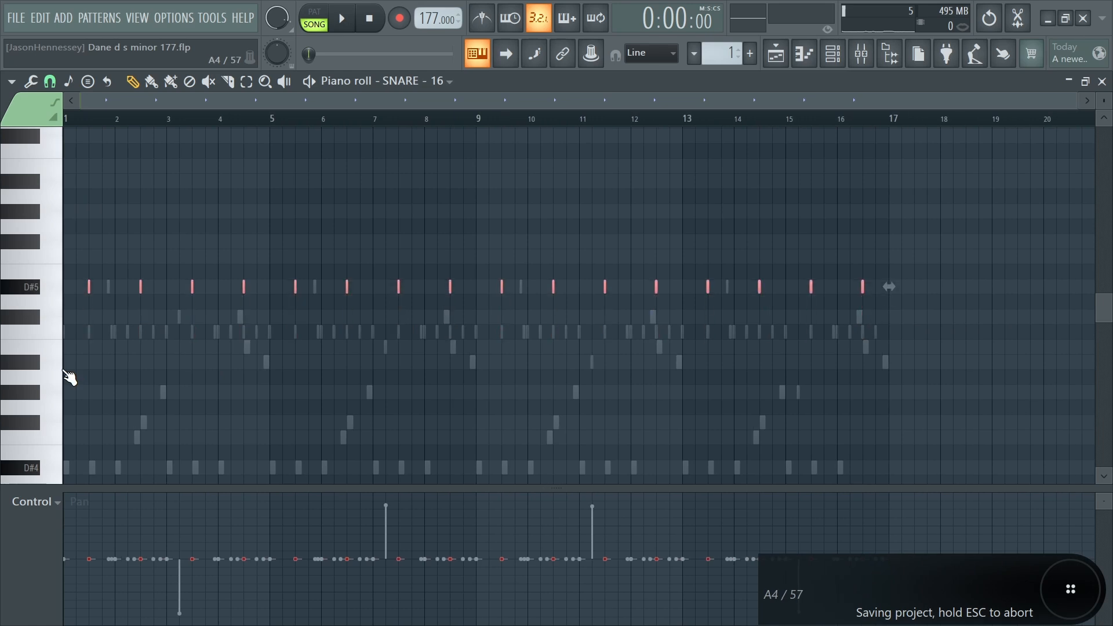
Transpose the SNARE - 16 notes progressively lower in pairs: D#5, C#5, B4, A#4, G#4, F#4, F4 and D#4 across the 16 bars
{"action": "left_click_drag", "start_coordinate": [135, 279], "coordinate": [881, 296]}
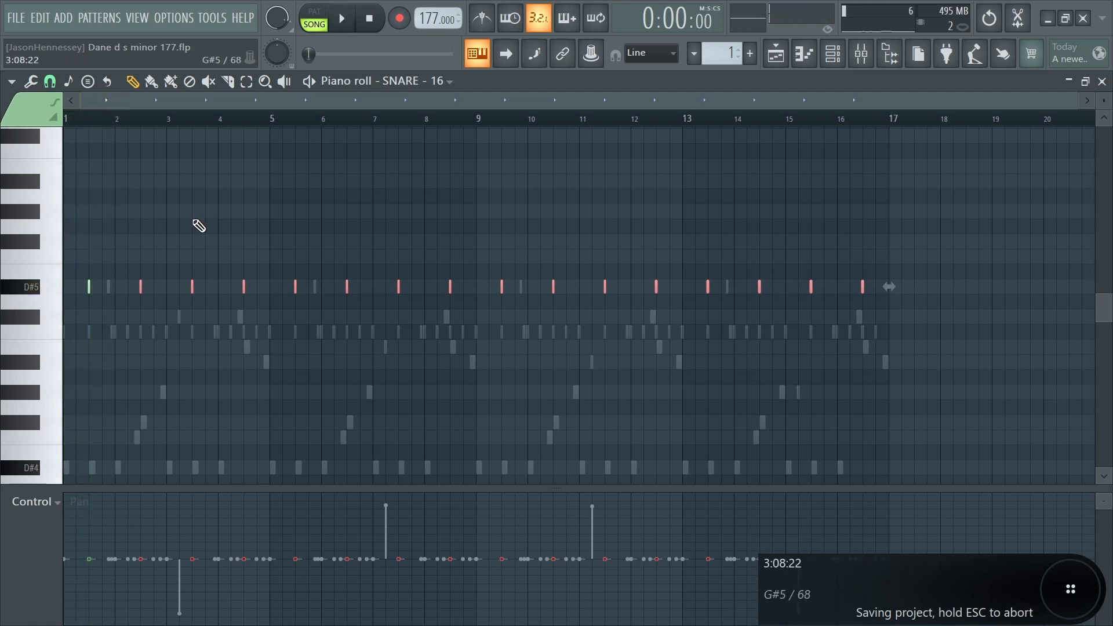
{"action": "key", "text": "shift+Down"}
{"action": "key", "text": "shift+Down"}
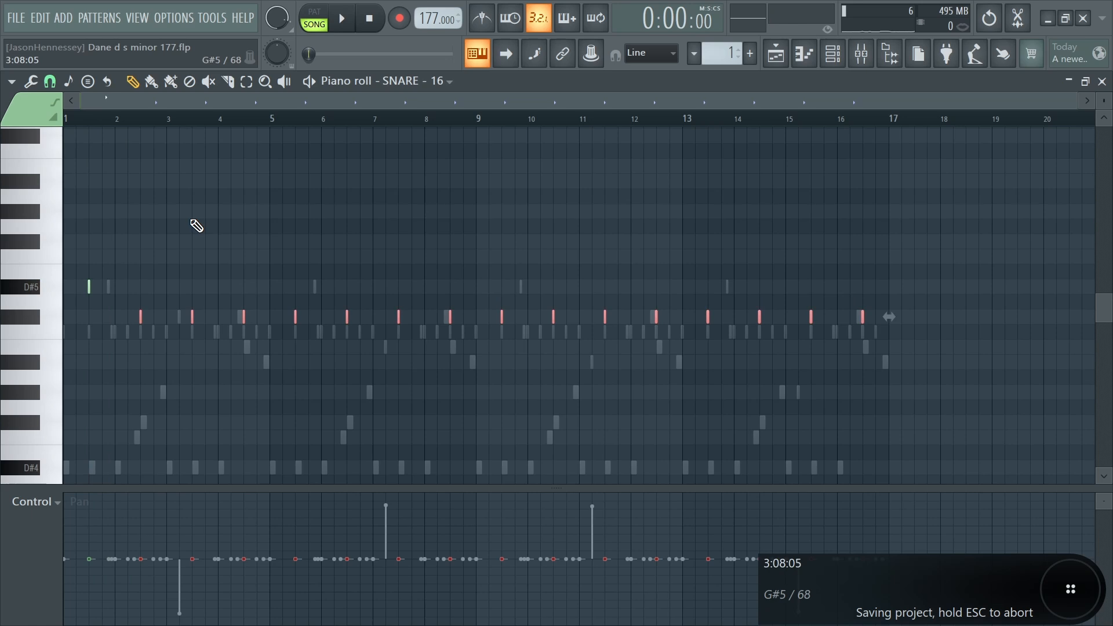
{"action": "mouse_move", "coordinate": [179, 301]}
{"action": "left_mouse_down"}
{"action": "mouse_move", "coordinate": [951, 238]}
{"action": "mouse_move", "coordinate": [986, 281]}
{"action": "mouse_move", "coordinate": [982, 325]}
{"action": "left_mouse_up"}
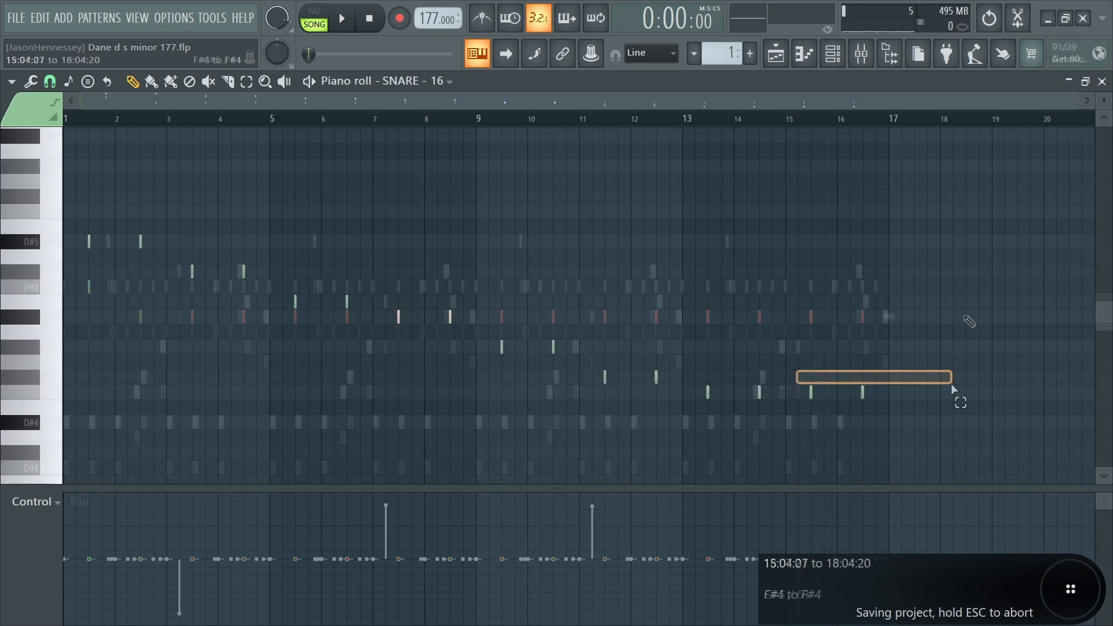
{"action": "left_click_drag", "start_coordinate": [952, 387], "coordinate": [956, 412]}
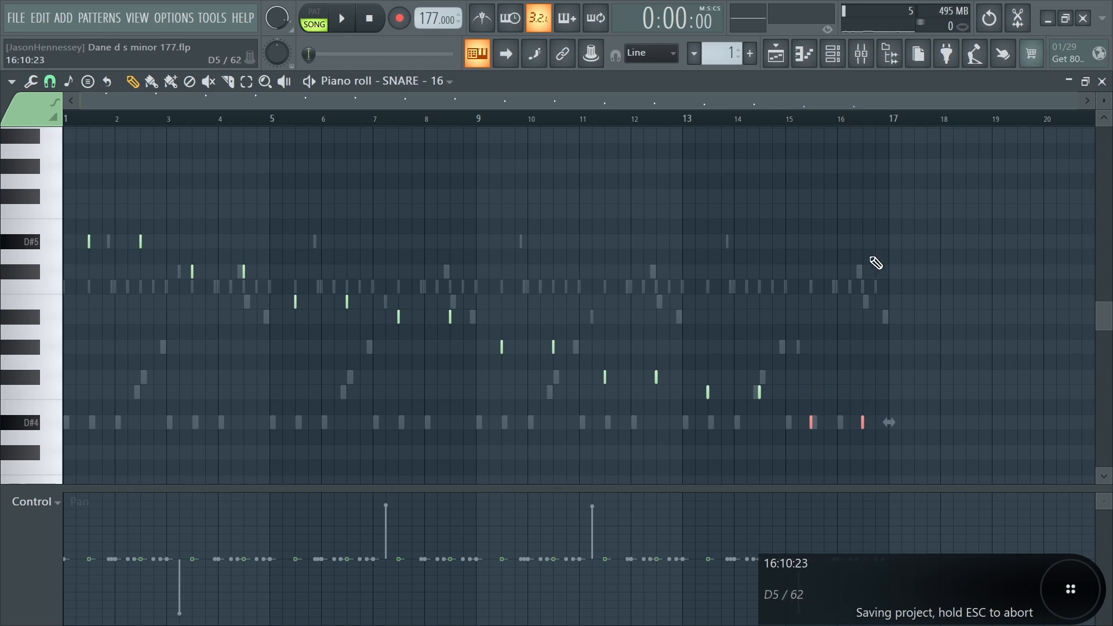
{"action": "key", "text": "space"}
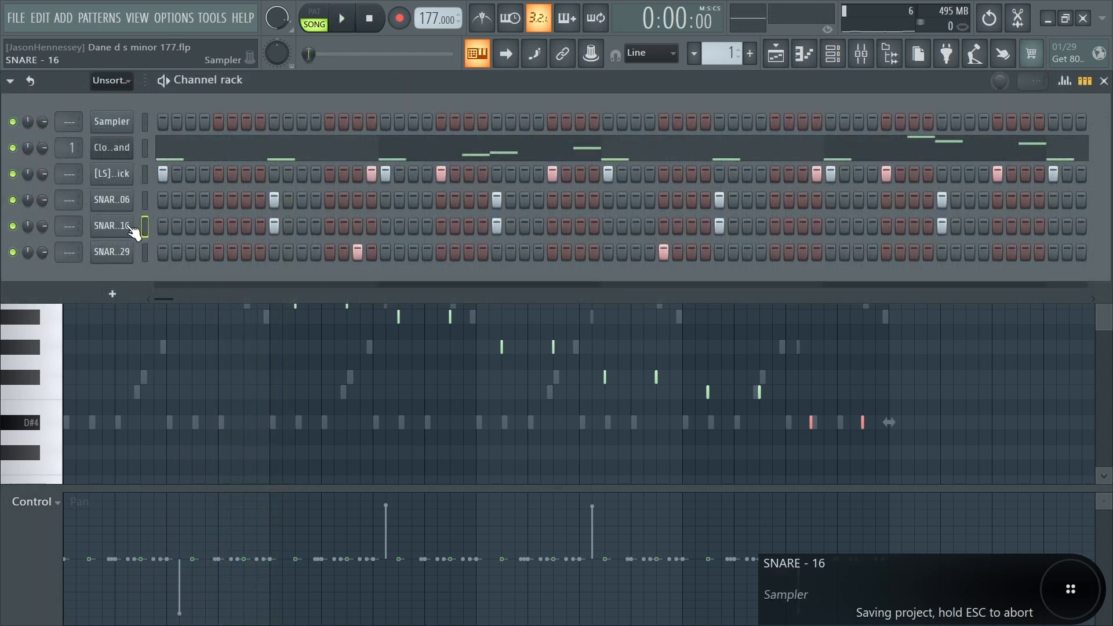
Set the time stretching mode of the SNARE - 16 sampler channel to Stretch and play back the beat
{"action": "left_click", "coordinate": [123, 222]}
{"action": "left_click", "coordinate": [118, 256]}
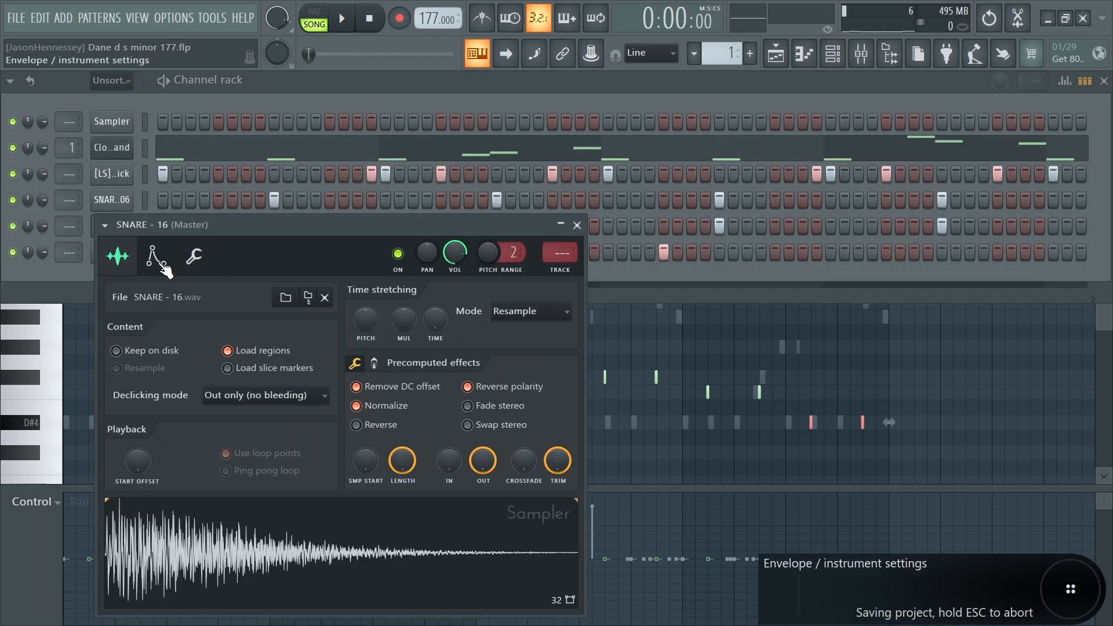
{"action": "left_click", "coordinate": [524, 313]}
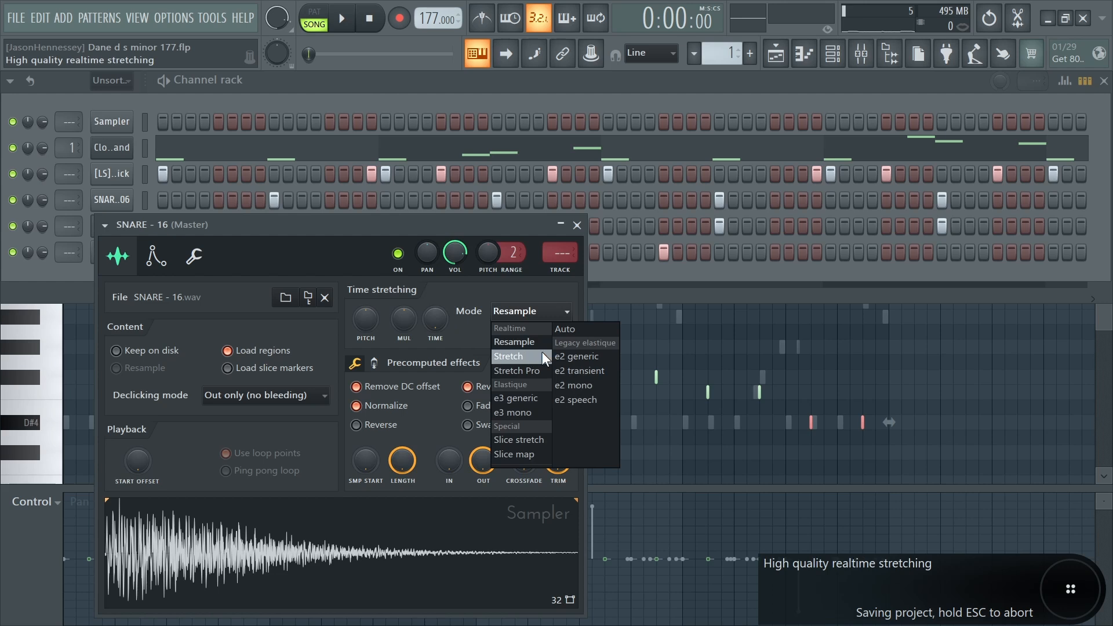
{"action": "left_click", "coordinate": [542, 354]}
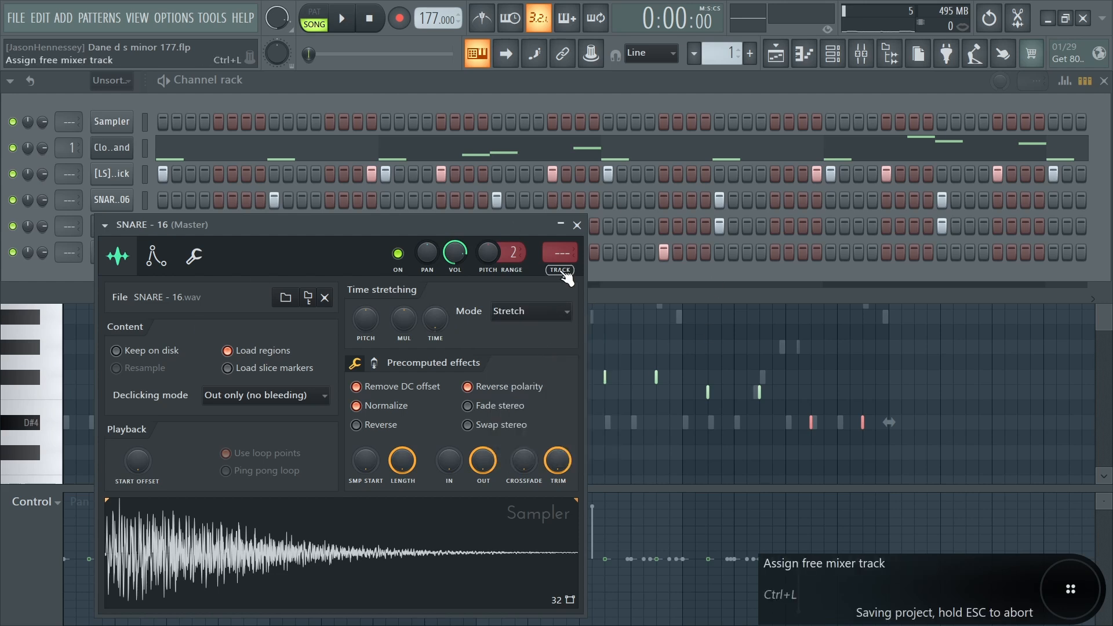
{"action": "key", "text": "space"}
{"action": "left_click", "coordinate": [576, 226]}
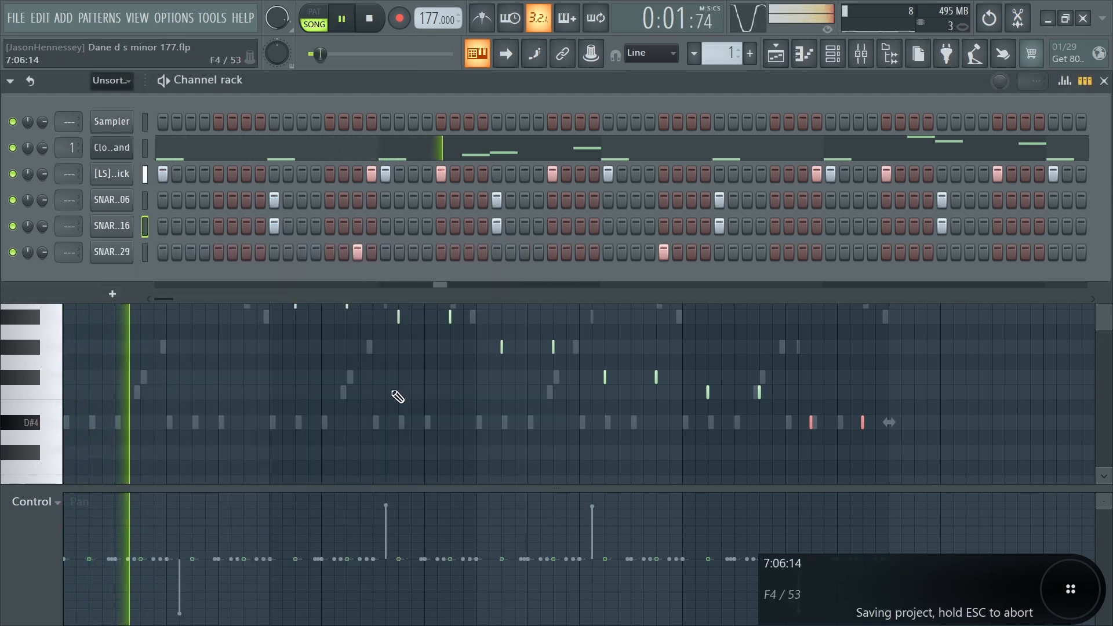
Add the HH - 21 hi-hat with a C5 note on every beat of bars 1 to 4, select its notes and audition them
{"action": "left_click", "coordinate": [323, 447]}
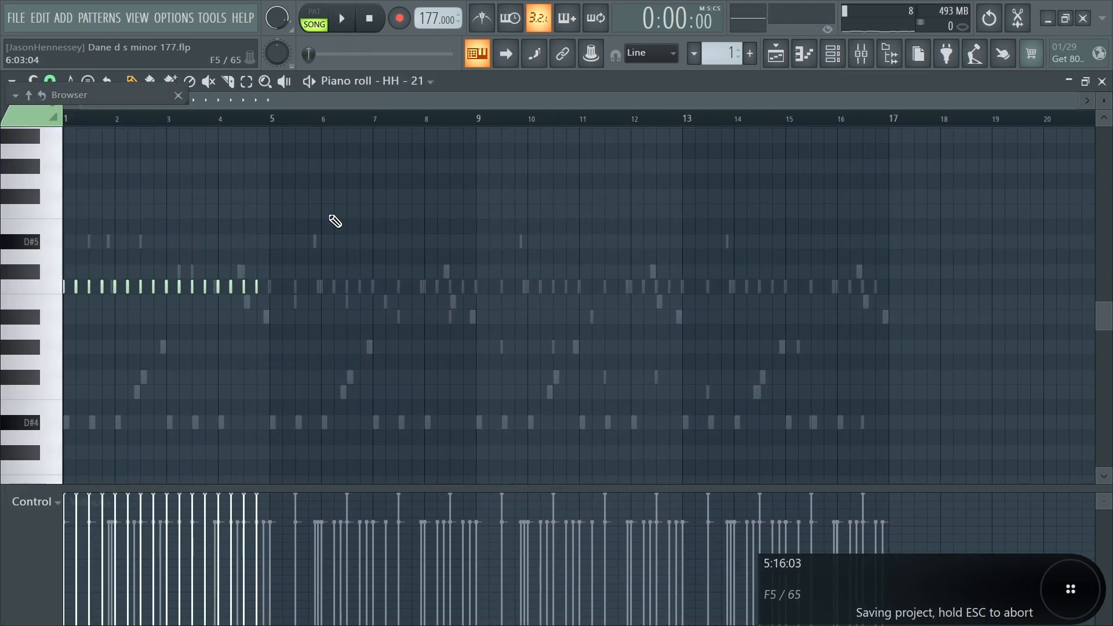
{"action": "scroll", "coordinate": [46, 304], "scroll_direction": "up", "scroll_amount": 3}
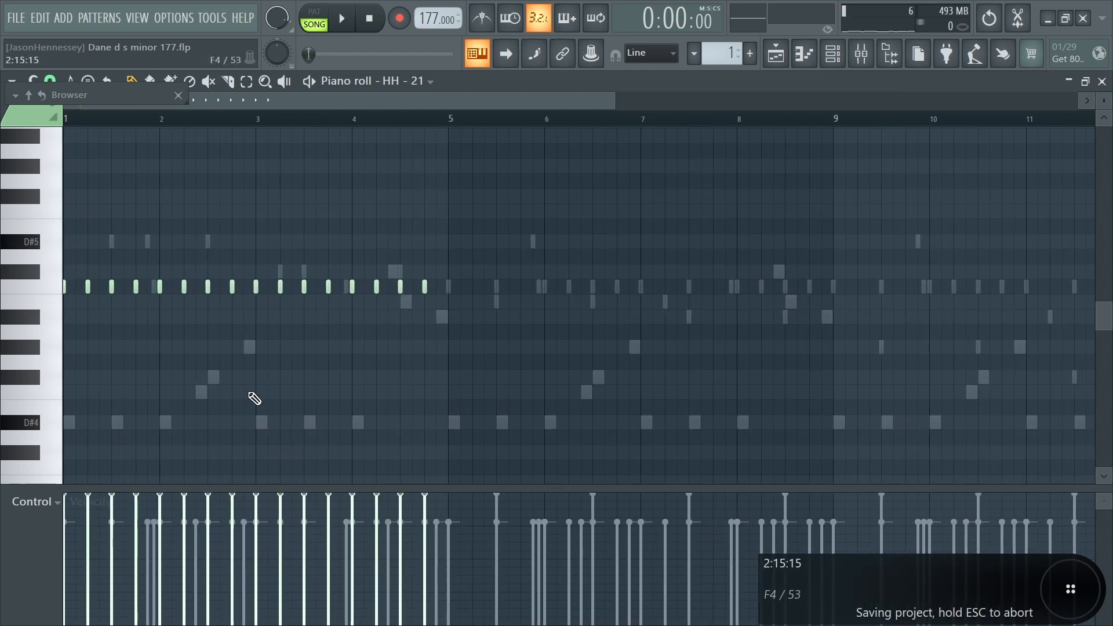
{"action": "scroll", "coordinate": [332, 324], "scroll_direction": "down", "scroll_amount": 3}
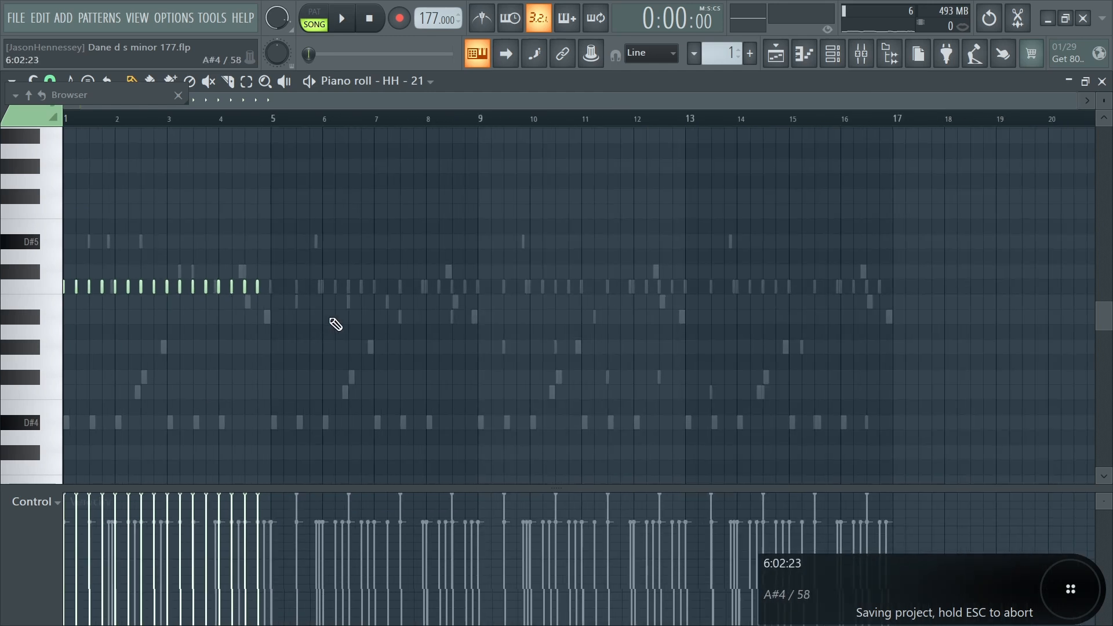
{"action": "key", "text": "ctrl+a"}
{"action": "scroll", "coordinate": [18, 321], "scroll_direction": "up", "scroll_amount": 2}
{"action": "scroll", "coordinate": [34, 316], "scroll_direction": "up", "scroll_amount": 3}
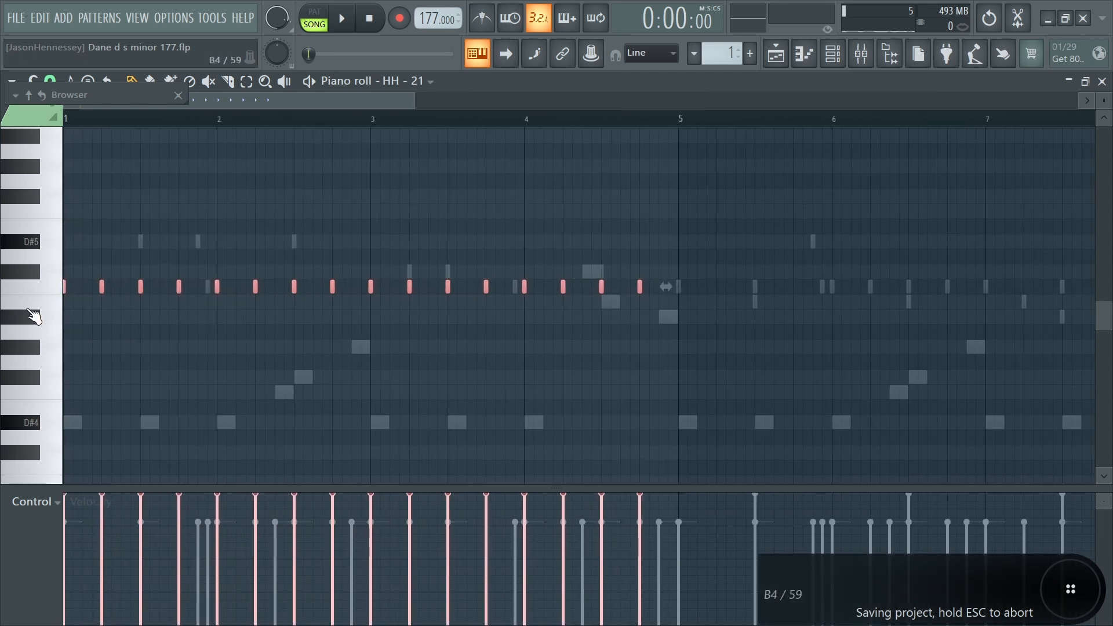
{"action": "key", "text": "space"}
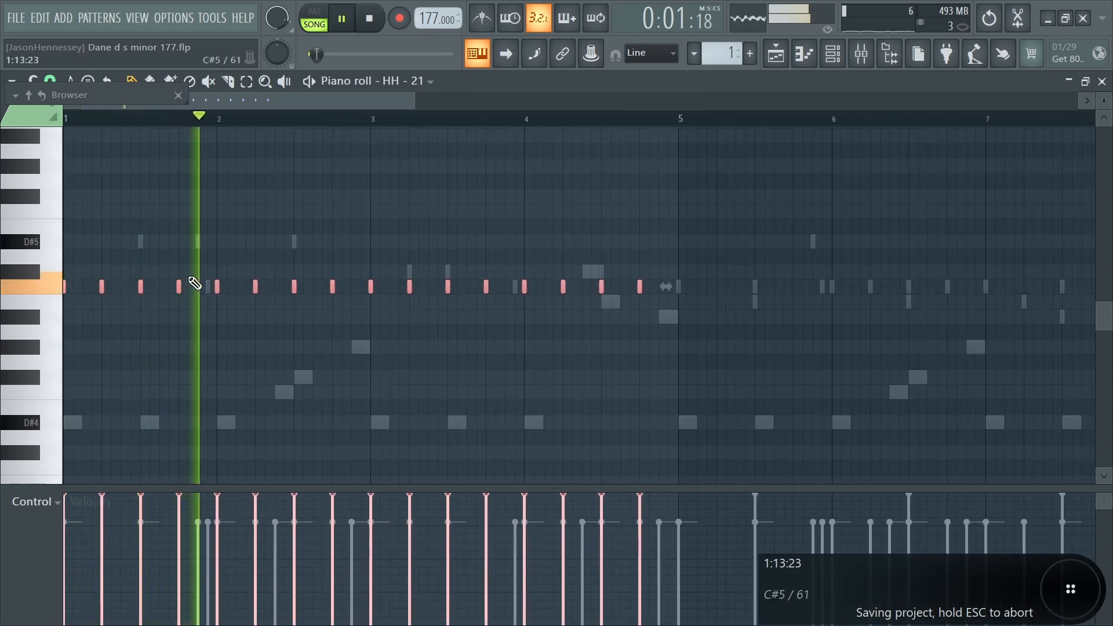
{"action": "key", "text": "space"}
Place the HH - 21 sample from its channel into the playlist and transpose its piano roll notes up three semitones to D#5
{"action": "left_click", "coordinate": [776, 54]}
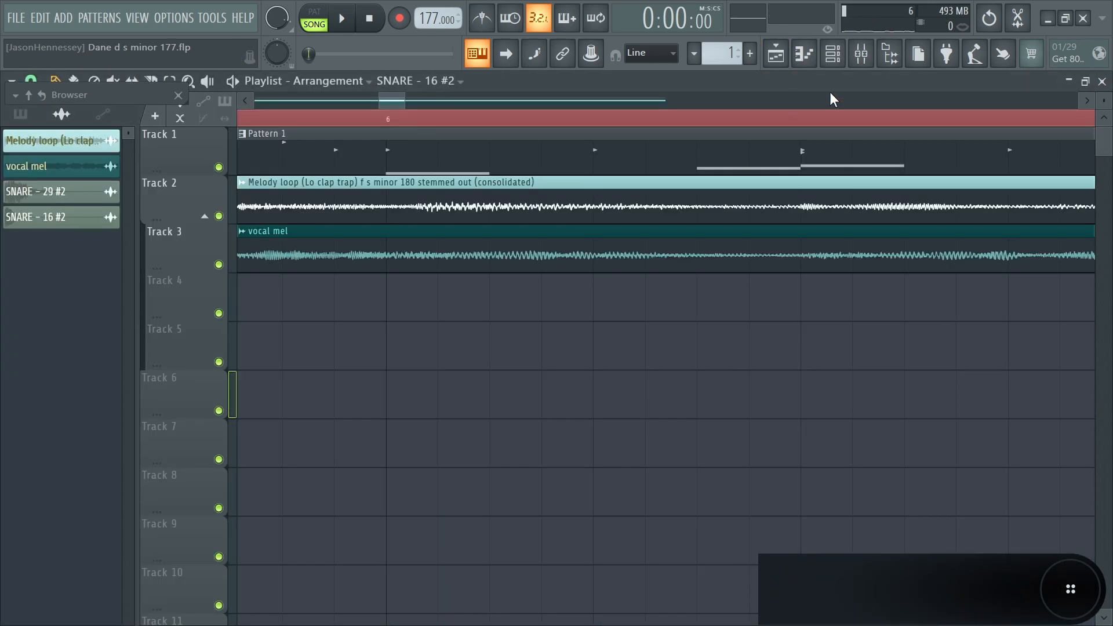
{"action": "left_click", "coordinate": [832, 54]}
{"action": "left_click", "coordinate": [116, 279]}
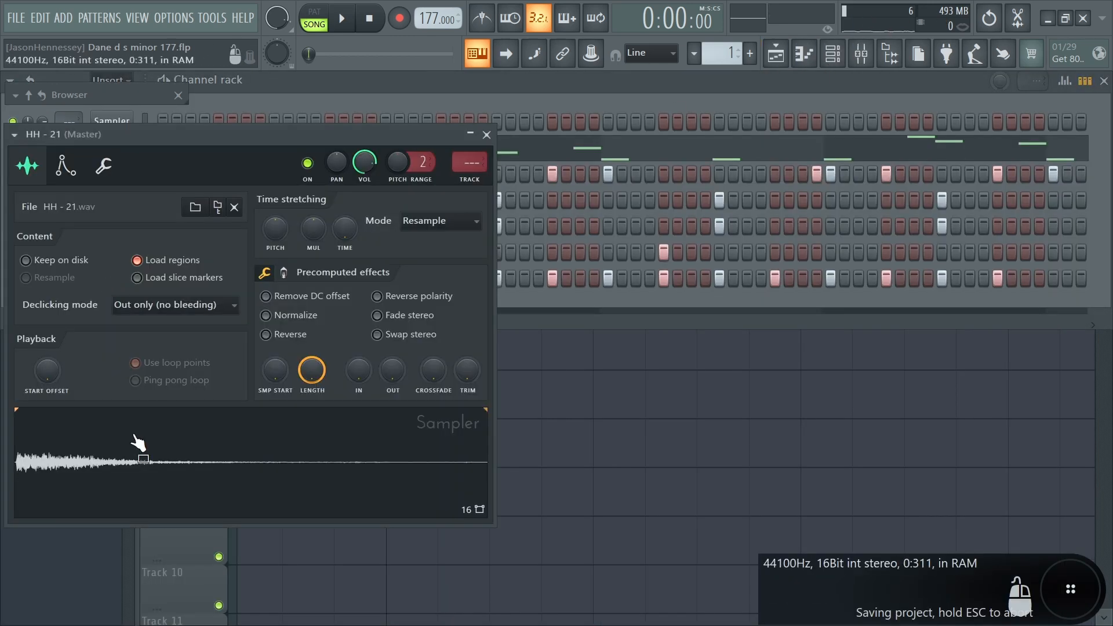
{"action": "left_click_drag", "start_coordinate": [142, 444], "coordinate": [417, 390]}
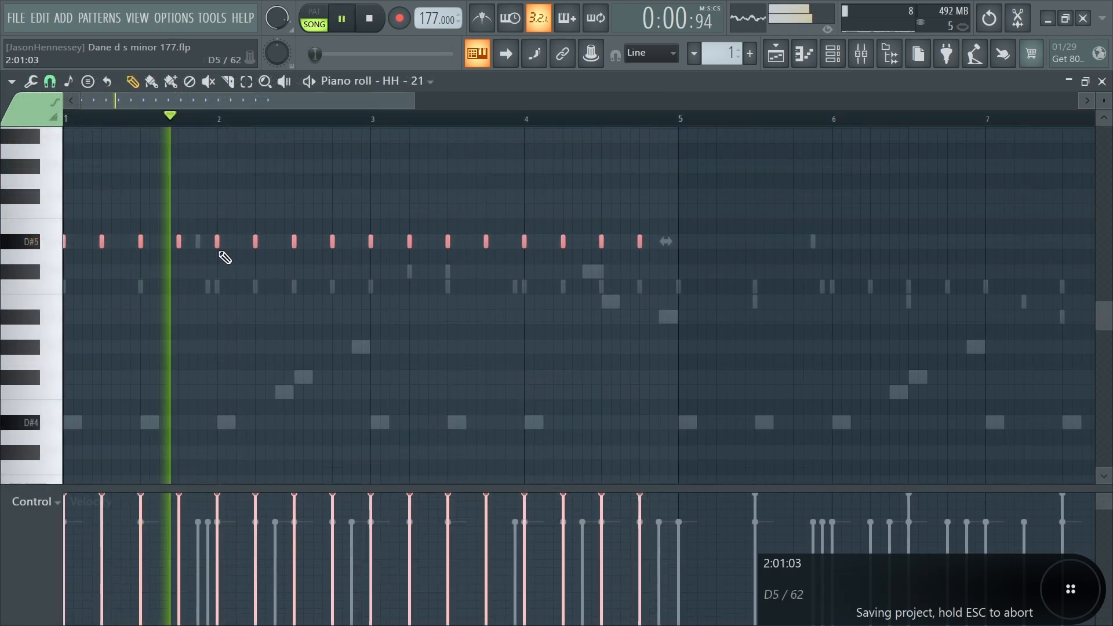
{"action": "key", "text": "space"}
Add extra HH - 21 notes between the beats in bars 1, 2 and 4, and lower the velocities of selected hits
{"action": "scroll", "coordinate": [253, 293], "scroll_direction": "up", "scroll_amount": 3}
{"action": "scroll", "coordinate": [267, 333], "scroll_direction": "down", "scroll_amount": 3}
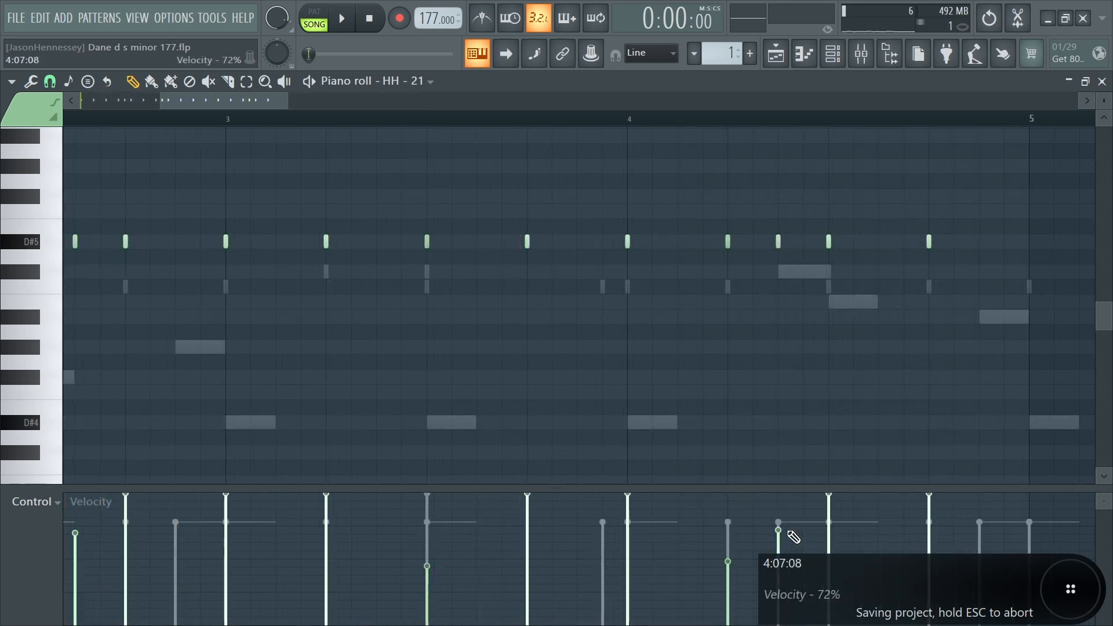
{"action": "scroll", "coordinate": [771, 347], "scroll_direction": "down", "scroll_amount": 3}
{"action": "key", "text": "space"}
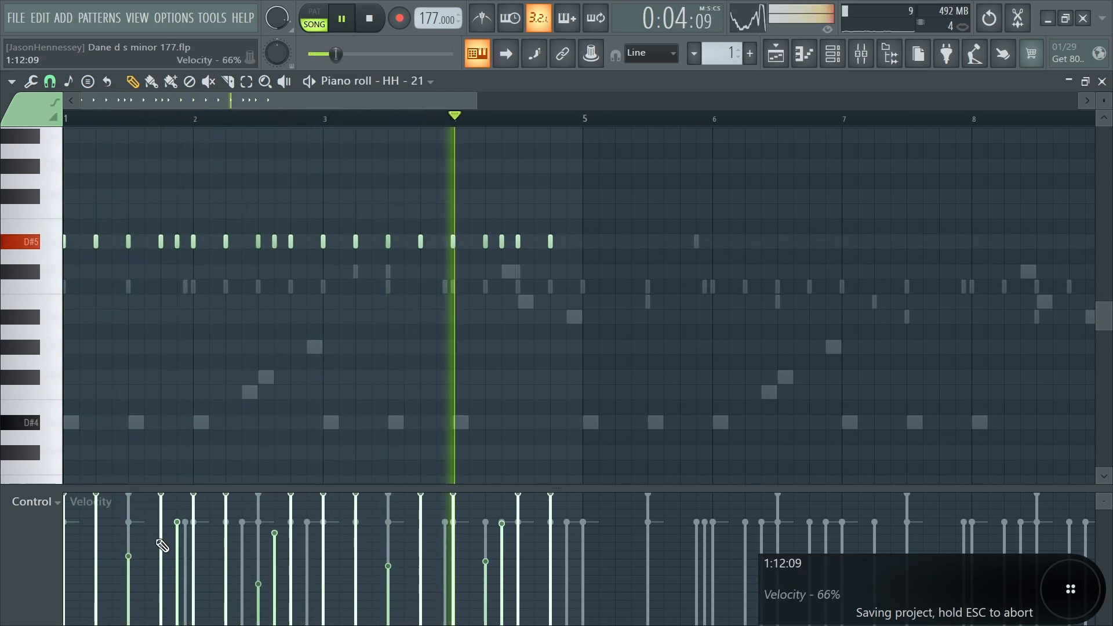
Lower the velocity of the HH - 21 note on the last beat of bar 1 to about 63% and audition the rhythm
{"action": "key", "text": "space"}
{"action": "key", "text": "space"}
{"action": "left_click", "coordinate": [161, 541]}
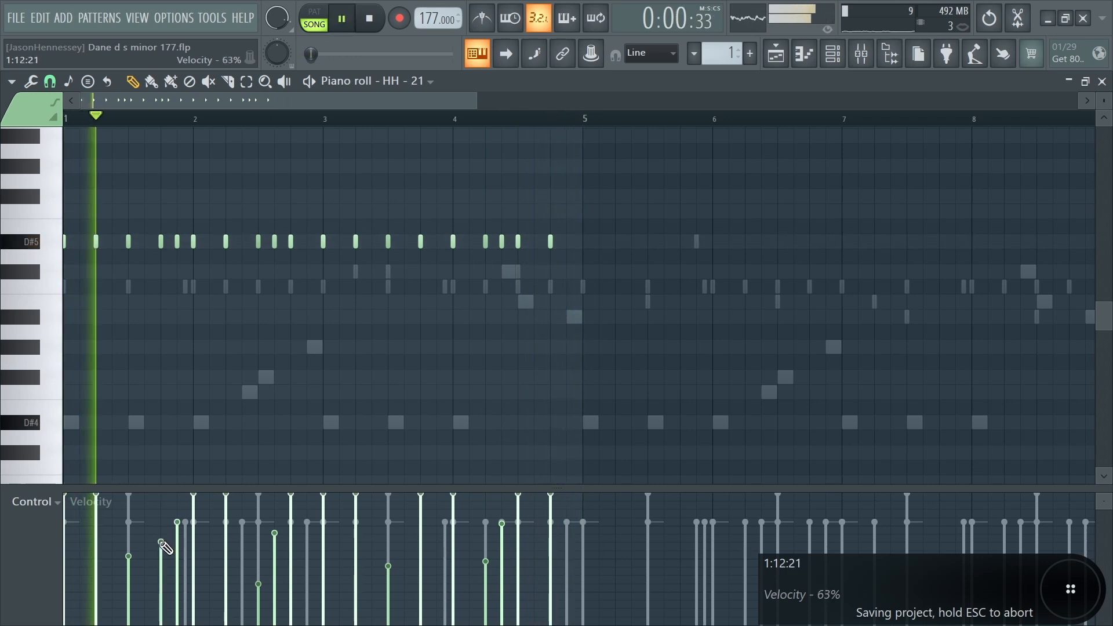
{"action": "key", "text": "space"}
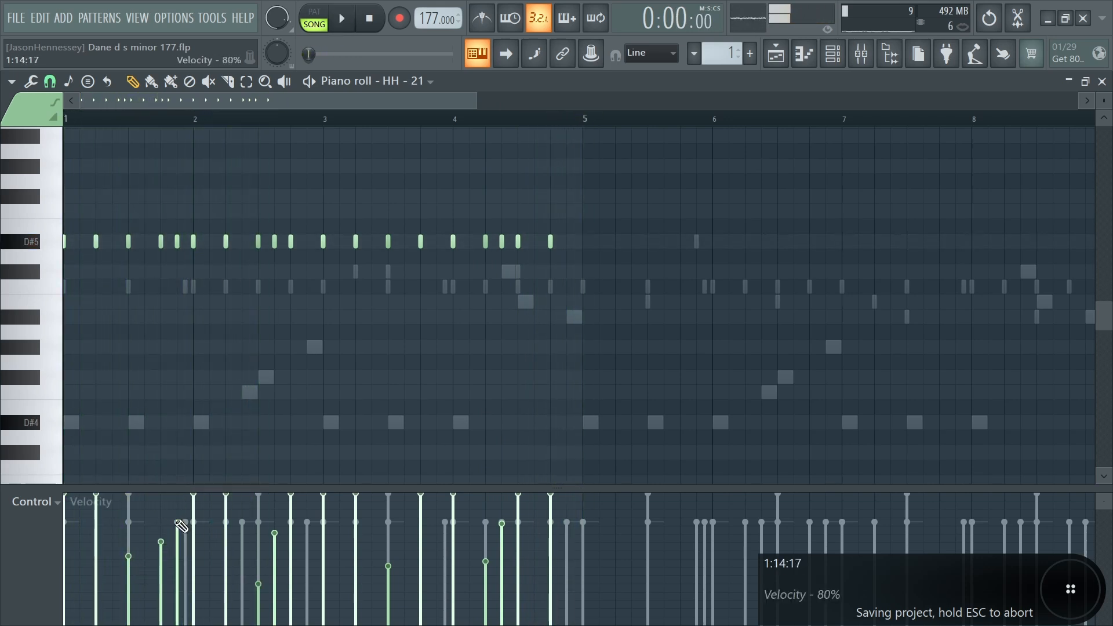
{"action": "key", "text": "space"}
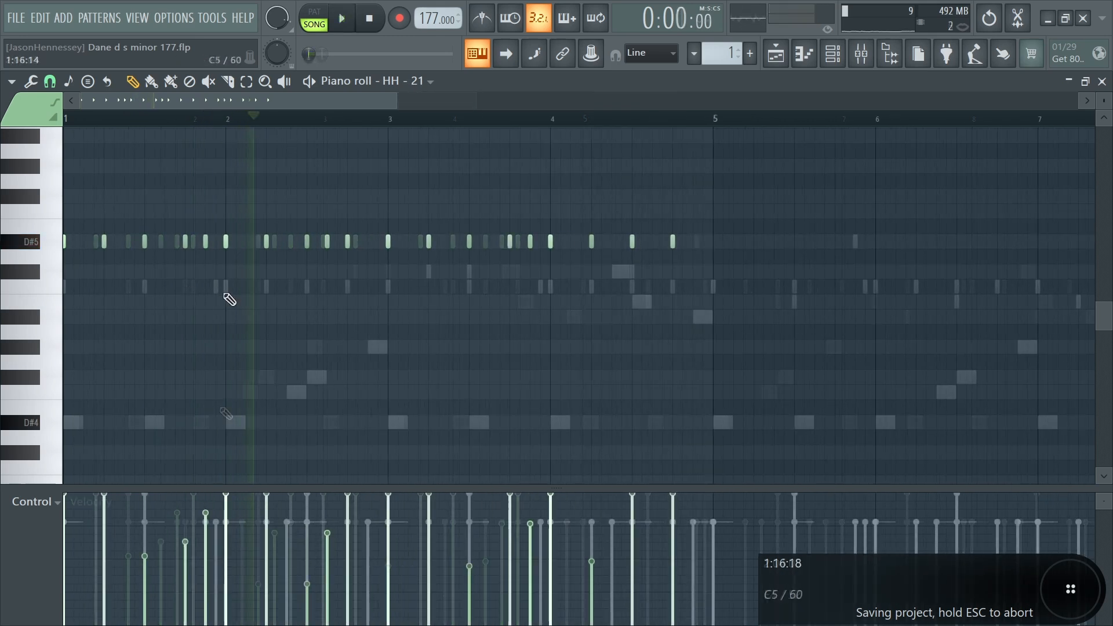
Select all HH - 21 notes and transpose them semitone by semitone from D#5 down to D#4 while auditioning the pitch
{"action": "scroll", "coordinate": [229, 299], "scroll_direction": "down", "scroll_amount": 3, "text": "ctrl"}
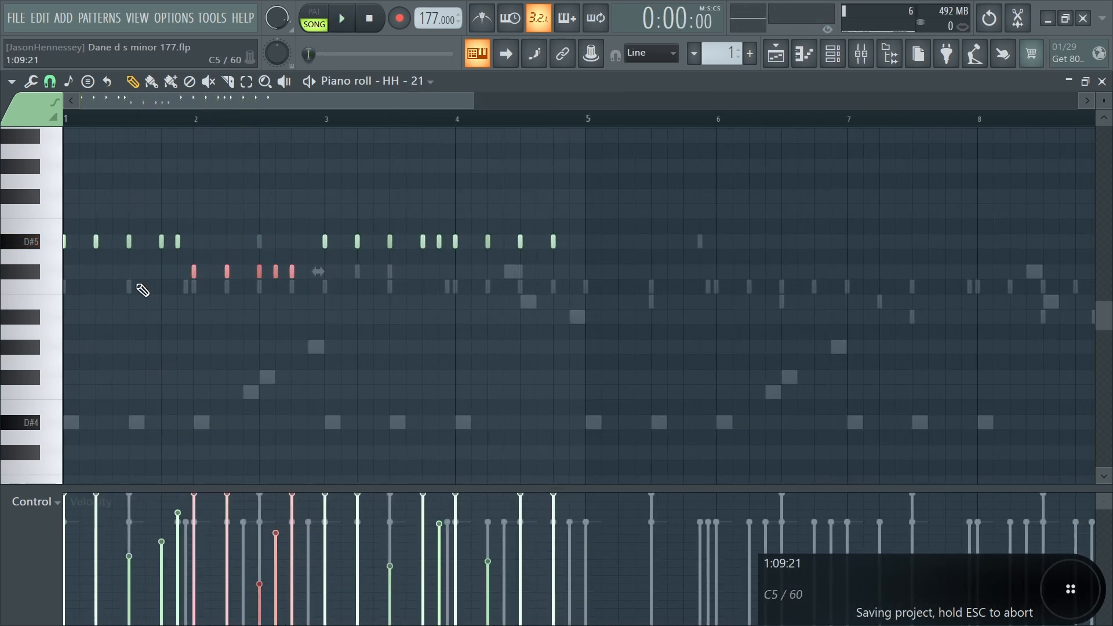
{"action": "left_click_drag", "start_coordinate": [679, 206], "coordinate": [9, 317]}
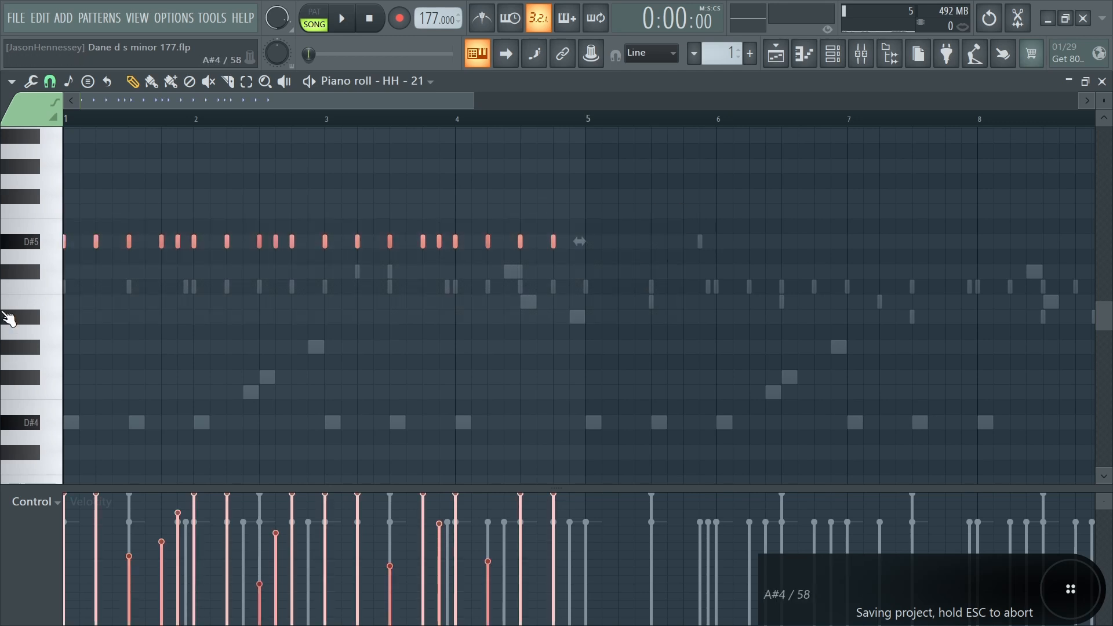
{"action": "key", "text": "shift+Down"}
{"action": "key", "text": "shift+Down"}
{"action": "key", "text": "shift+Down"}
{"action": "key", "text": "shift+Down"}
{"action": "key", "text": "shift+Down"}
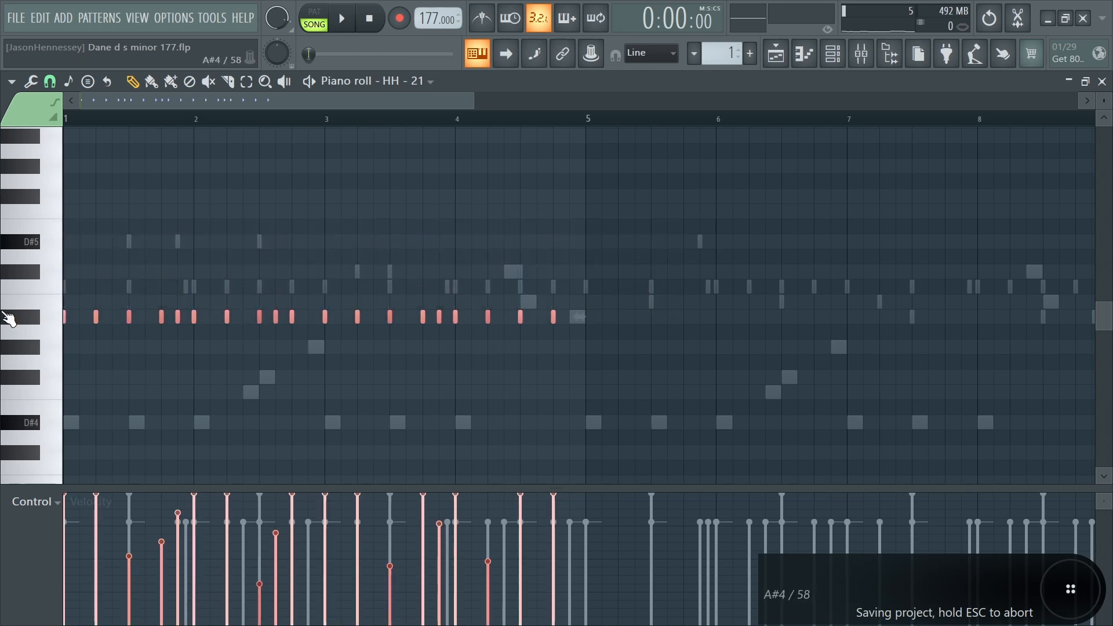
{"action": "key", "text": "shift+Down"}
{"action": "key", "text": "shift+Down"}
{"action": "key", "text": "shift+Down"}
{"action": "key", "text": "shift+Down"}
{"action": "key", "text": "shift+Down"}
{"action": "key", "text": "shift+Down"}
{"action": "key", "text": "shift+Down"}
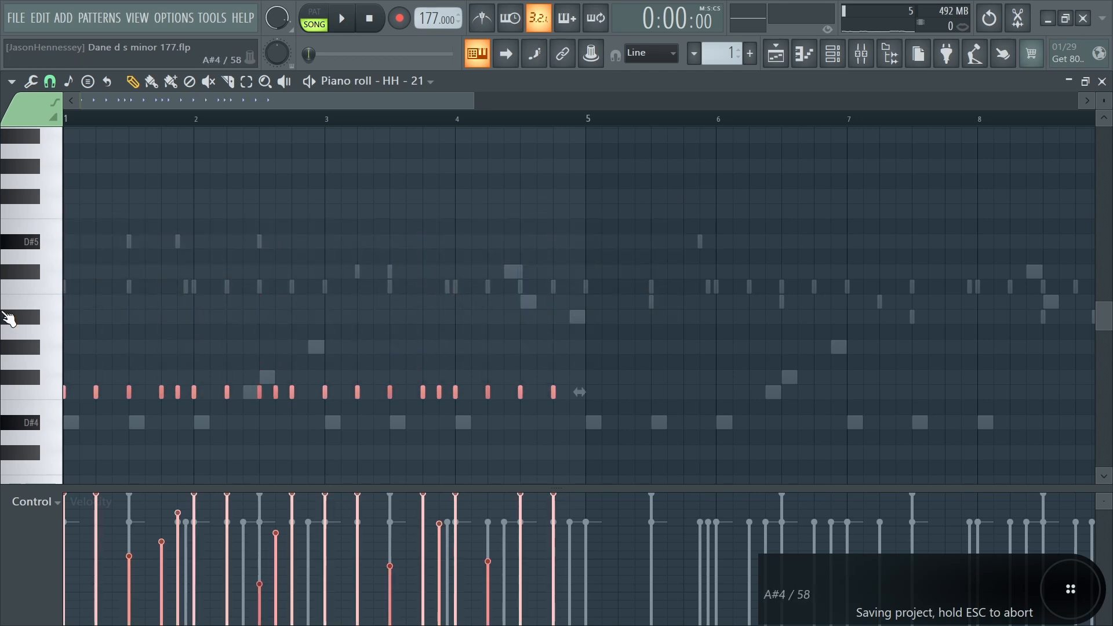
{"action": "key", "text": "space"}
{"action": "key", "text": "space"}
{"action": "key", "text": "space"}
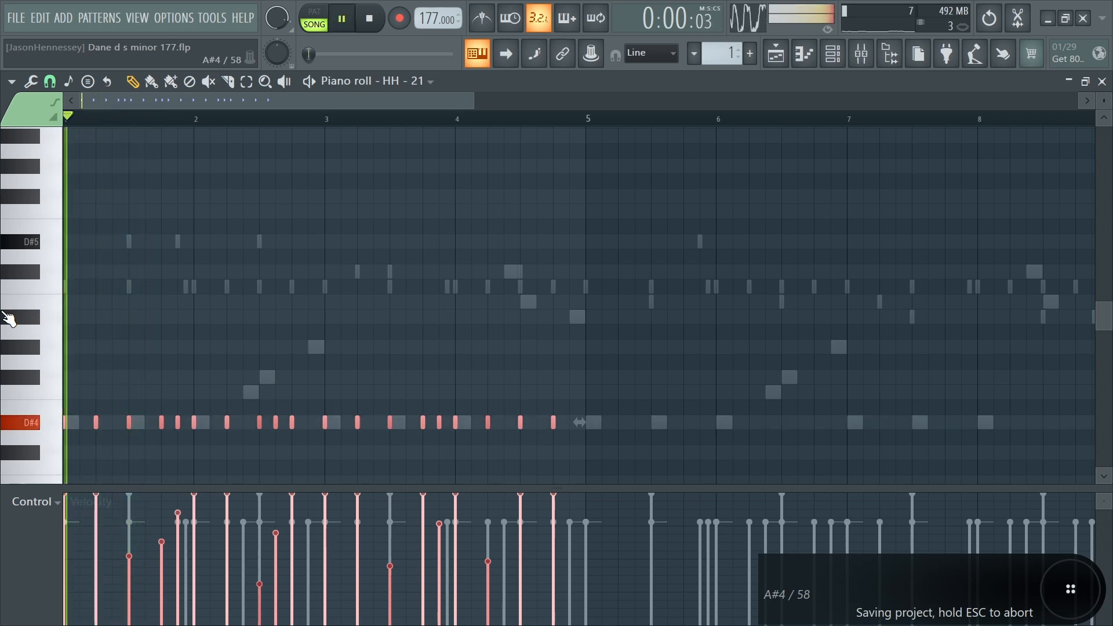
Raise the HH - 21 notes bar by bar to G#4 in bar 1, A#4 in bar 2, B4 in bar 3 and C#5 in bar 4
{"action": "key", "text": "shift+Up"}
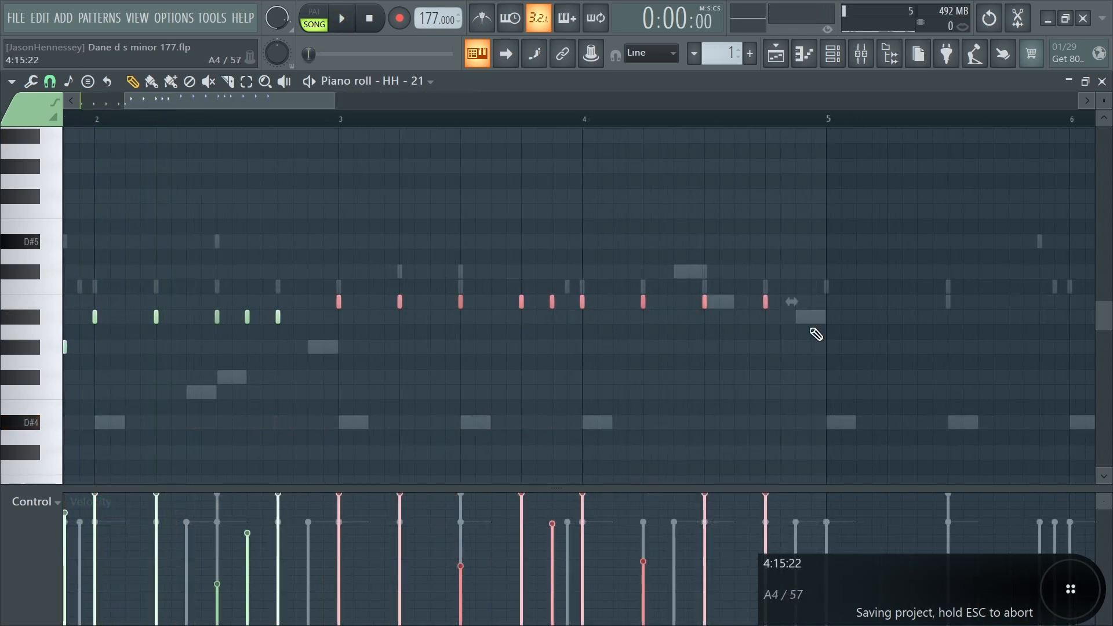
{"action": "left_click_drag", "start_coordinate": [577, 294], "coordinate": [830, 330]}
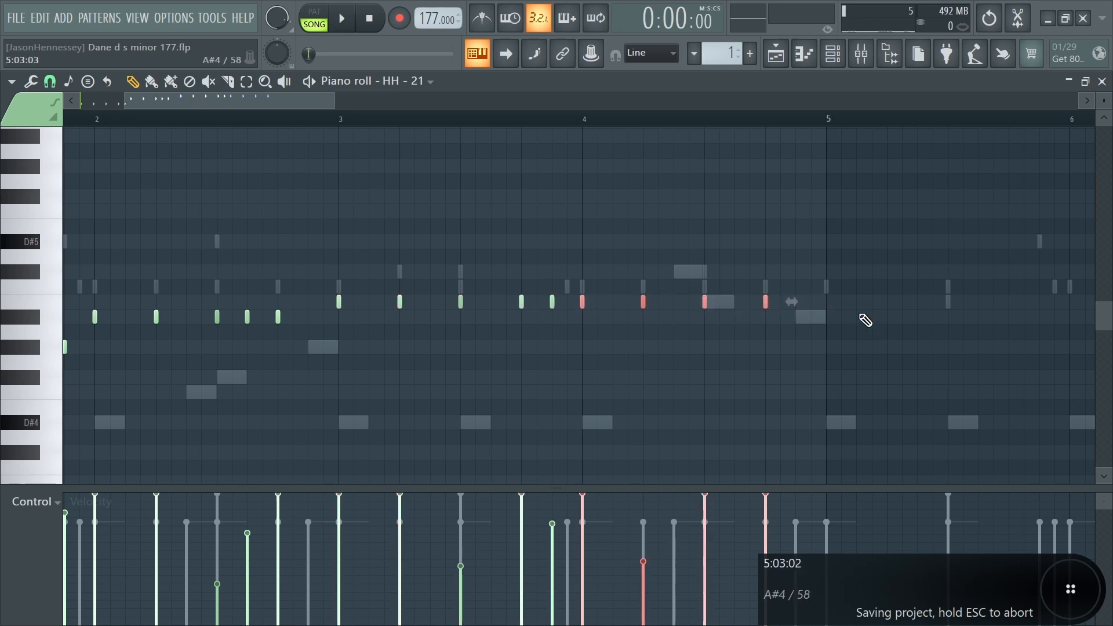
{"action": "scroll", "coordinate": [760, 313], "scroll_direction": "down", "scroll_amount": 5}
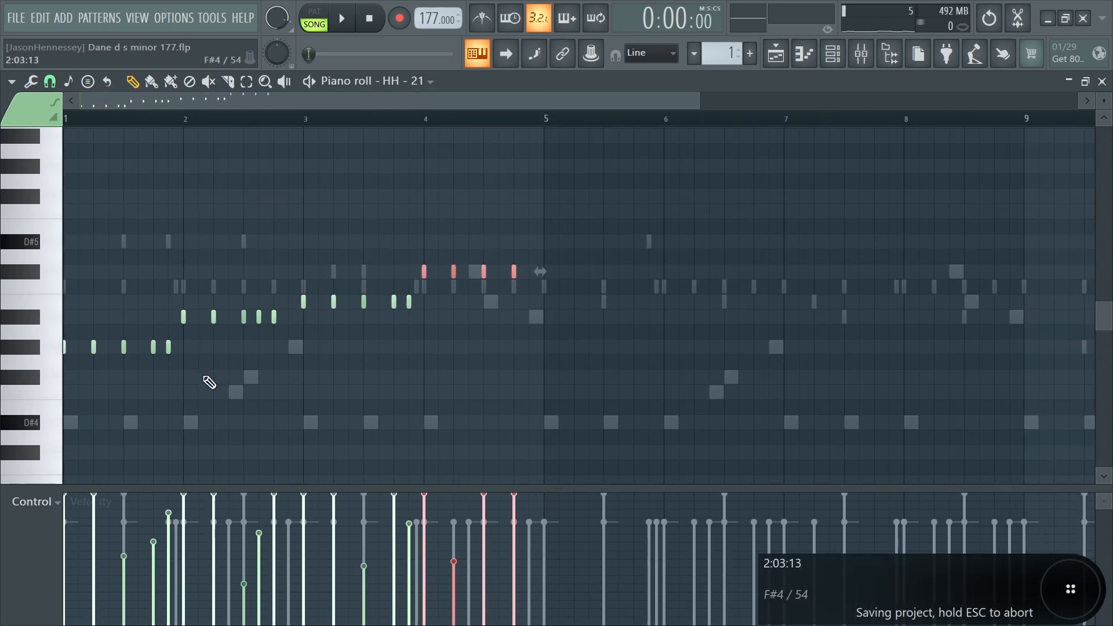
Duplicate the HH - 21 pattern to fill 16 bars with each pitch held for two bars, and randomize the note velocities
{"action": "key", "text": "space"}
{"action": "key", "text": "ctrl+a"}
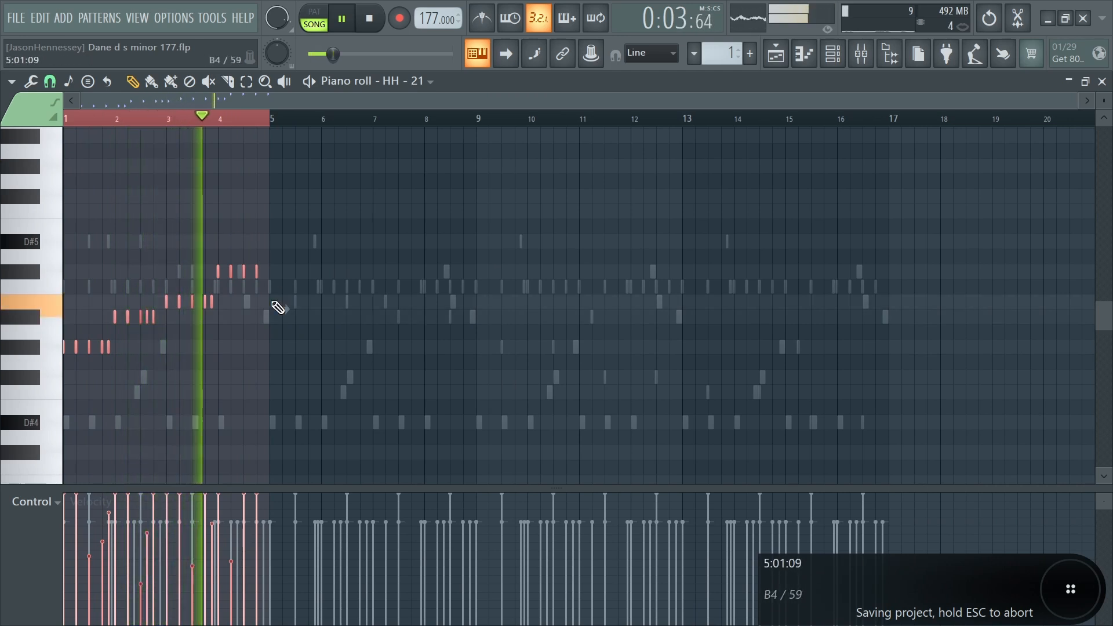
{"action": "key", "text": "ctrl+b"}
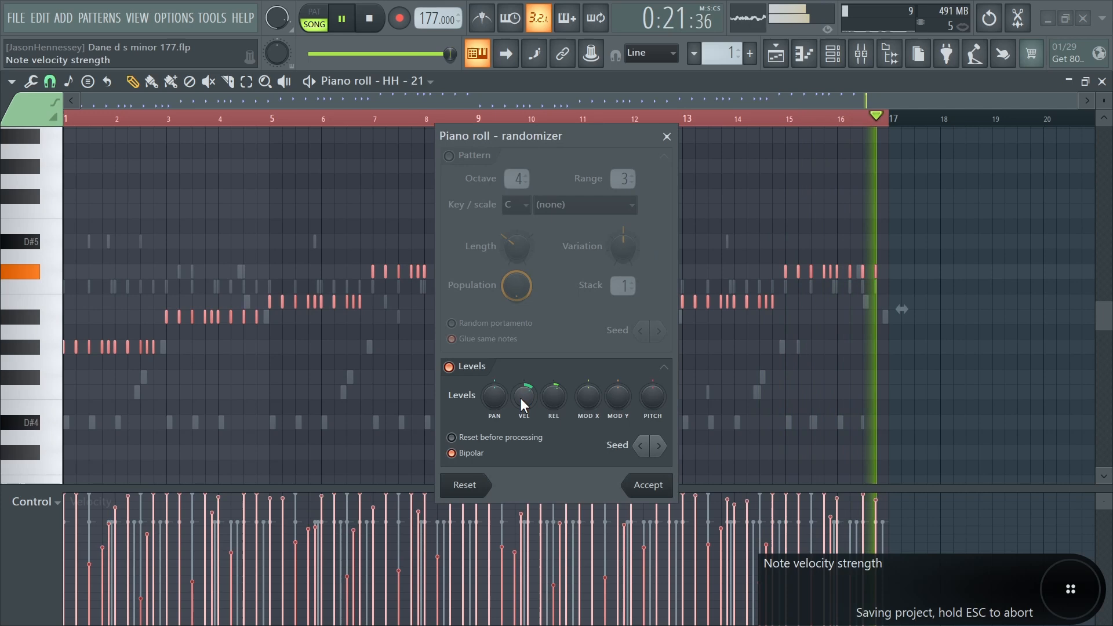
{"action": "left_click_drag", "start_coordinate": [520, 398], "coordinate": [562, 400]}
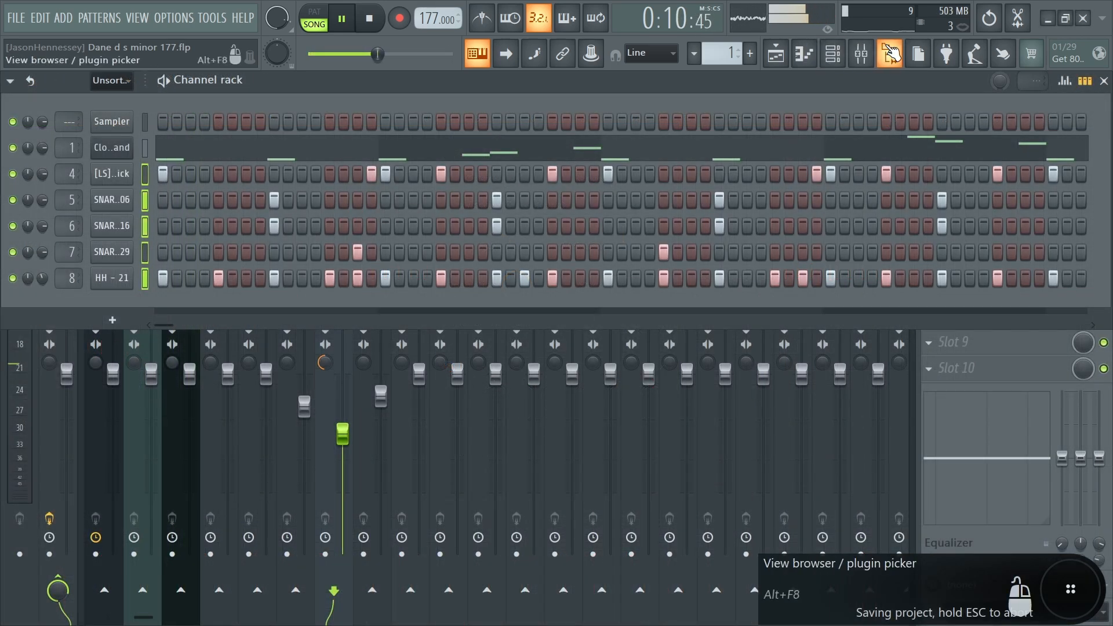
Add the BLESSINGS CRASH sample from the Open Hats & Crashes folder on the first step and route it to mixer track 9
{"action": "left_click", "coordinate": [891, 54]}
{"action": "scroll", "coordinate": [112, 315], "scroll_direction": "down", "scroll_amount": 15}
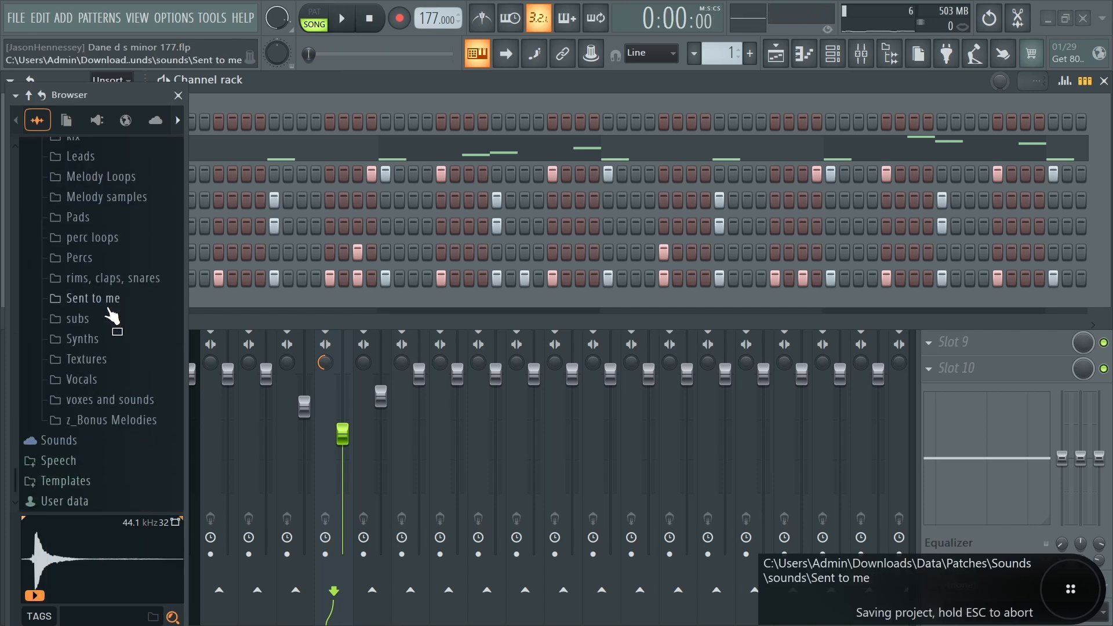
{"action": "scroll", "coordinate": [112, 316], "scroll_direction": "up", "scroll_amount": 4}
{"action": "left_click", "coordinate": [112, 250]}
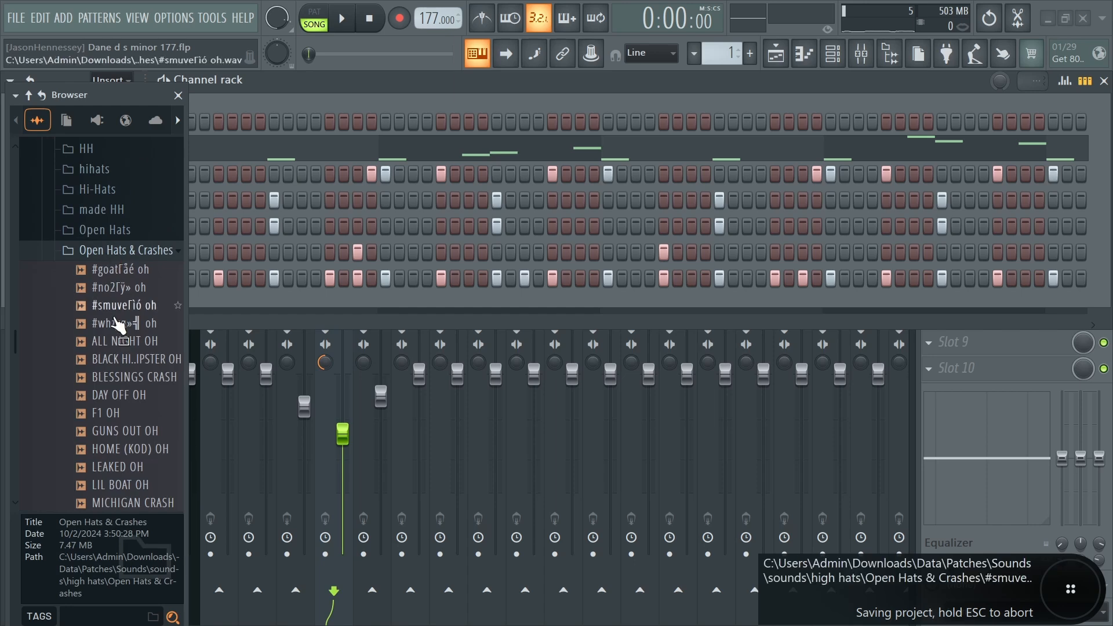
{"action": "left_click_drag", "start_coordinate": [100, 380], "coordinate": [196, 338]}
{"action": "left_click_drag", "start_coordinate": [107, 304], "coordinate": [147, 312]}
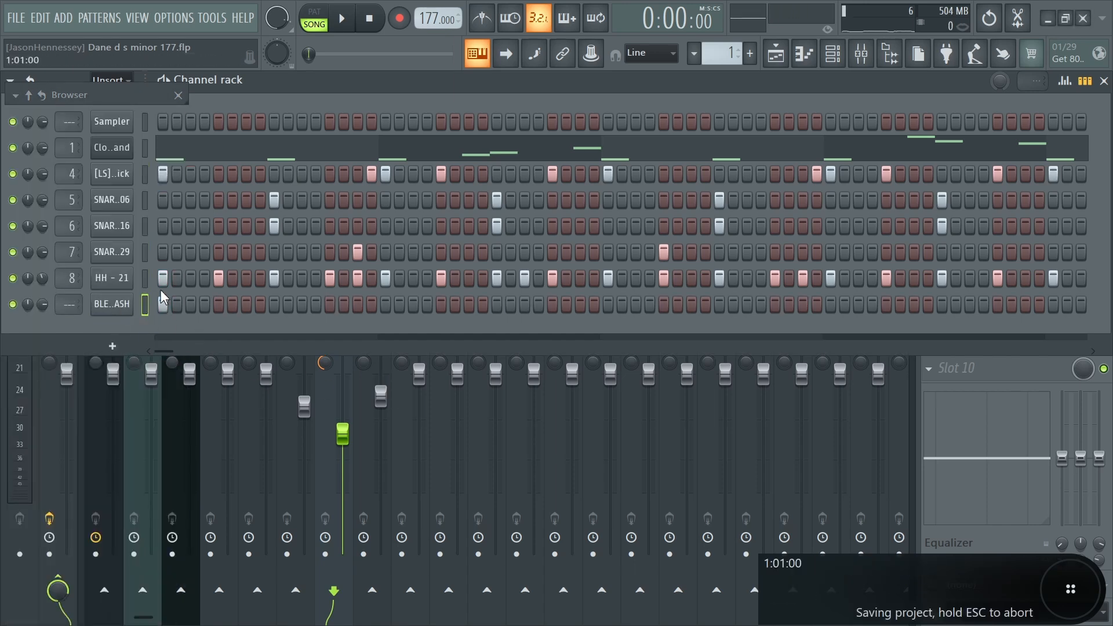
{"action": "left_click", "coordinate": [112, 304]}
{"action": "key", "text": "ctrl+l"}
Add the HOME (KOD) OH open hat above the crash, placing G#4 notes on step 13 of bars 1, 5, 9 and 13
{"action": "left_click_drag", "start_coordinate": [119, 296], "coordinate": [119, 301]}
{"action": "left_click", "coordinate": [328, 309]}
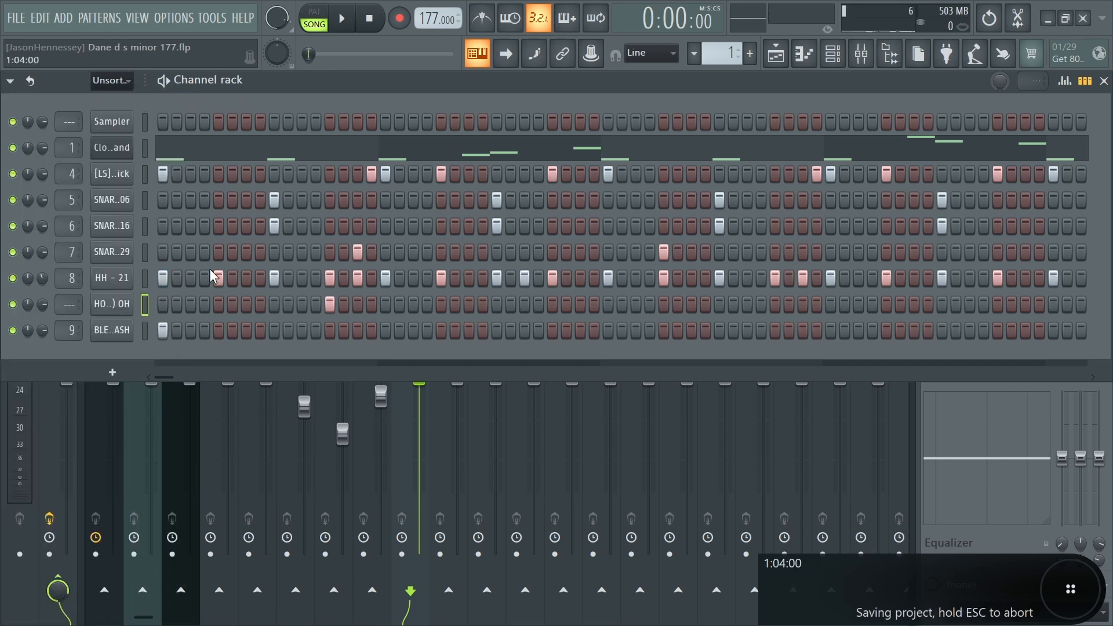
{"action": "right_click", "coordinate": [120, 313]}
{"action": "left_click", "coordinate": [191, 297]}
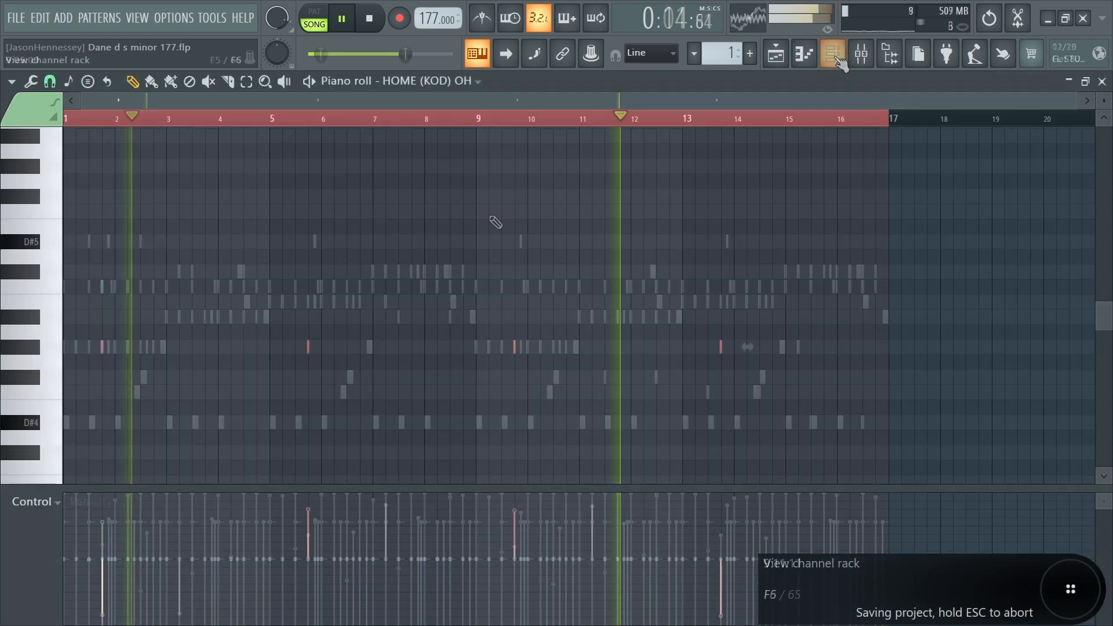
Route the HOME (KOD) OH channel to mixer track 10 and reopen its notes in the piano roll
{"action": "left_click", "coordinate": [833, 54]}
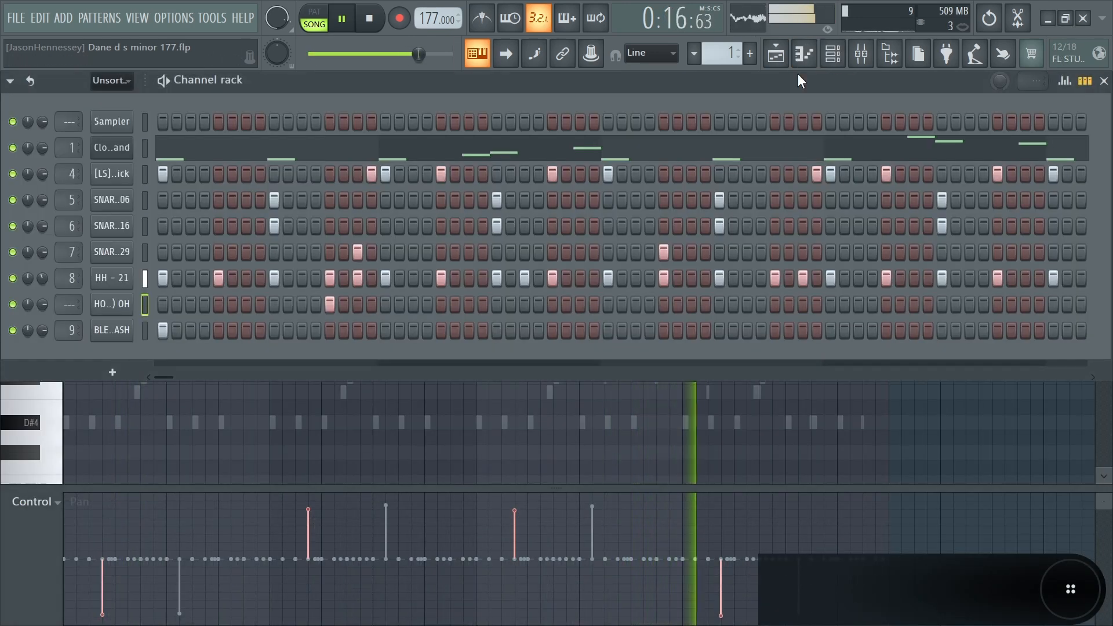
{"action": "key", "text": "ctrl+l"}
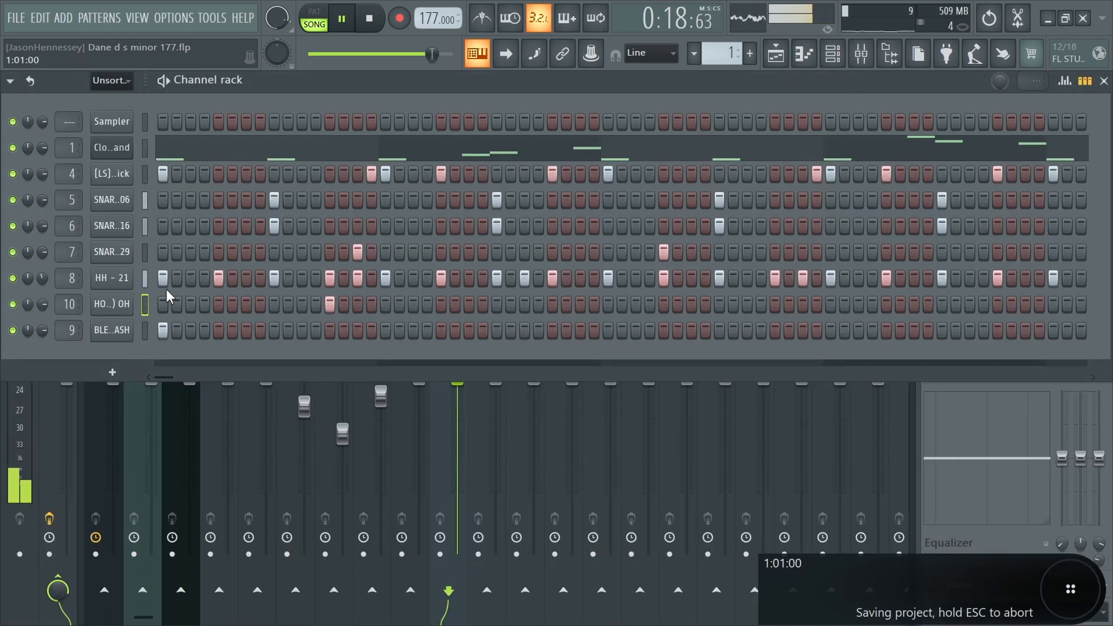
{"action": "right_click", "coordinate": [117, 309]}
{"action": "left_click", "coordinate": [221, 284]}
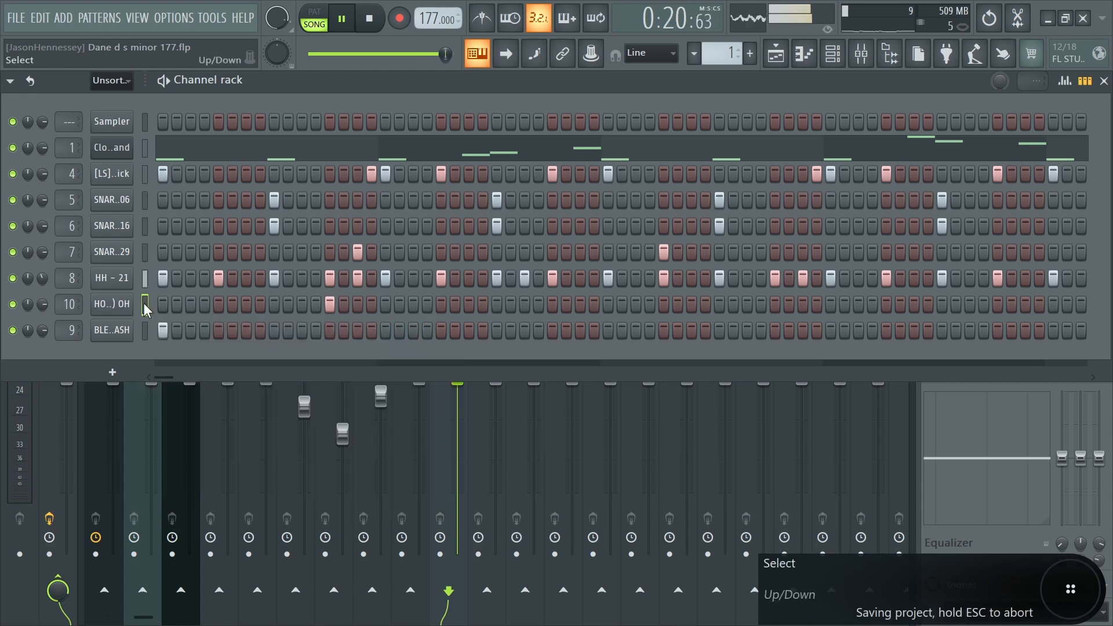
{"action": "right_click", "coordinate": [125, 307]}
{"action": "left_click", "coordinate": [198, 303]}
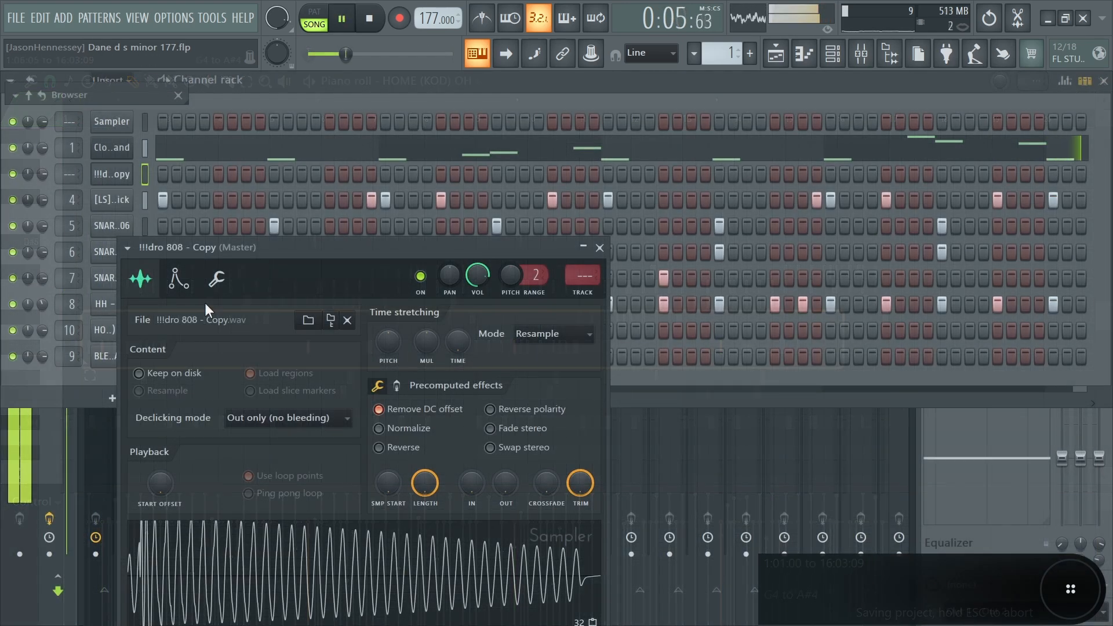
Set the !!!dro 808 - Copy channel above the kick to cut itself and enable its volume envelope
{"action": "left_click", "coordinate": [216, 279]}
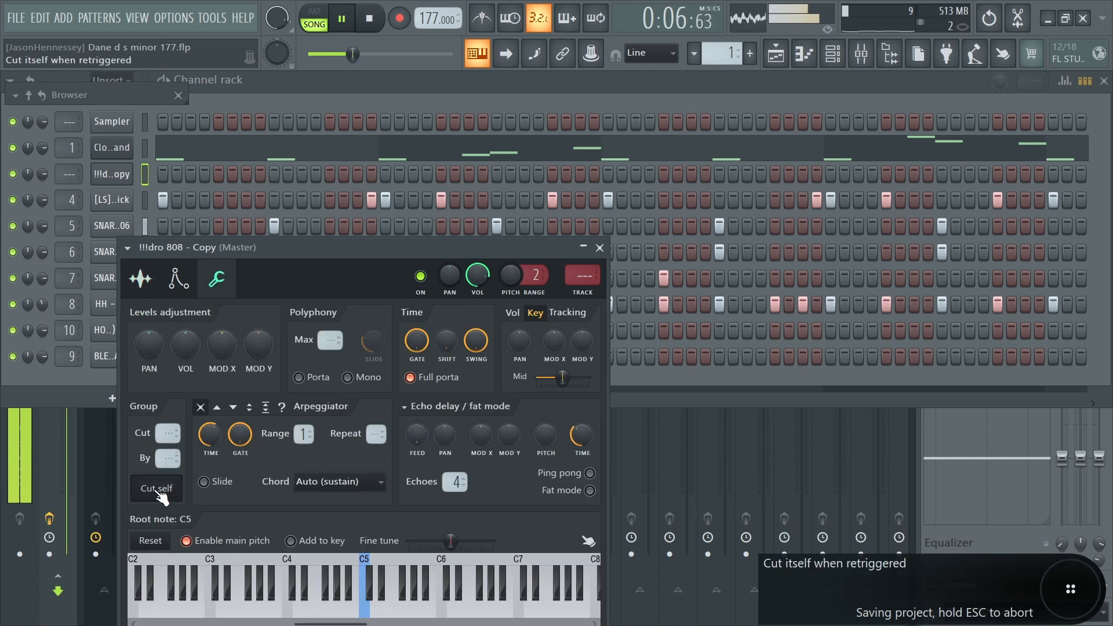
{"action": "left_click", "coordinate": [178, 279]}
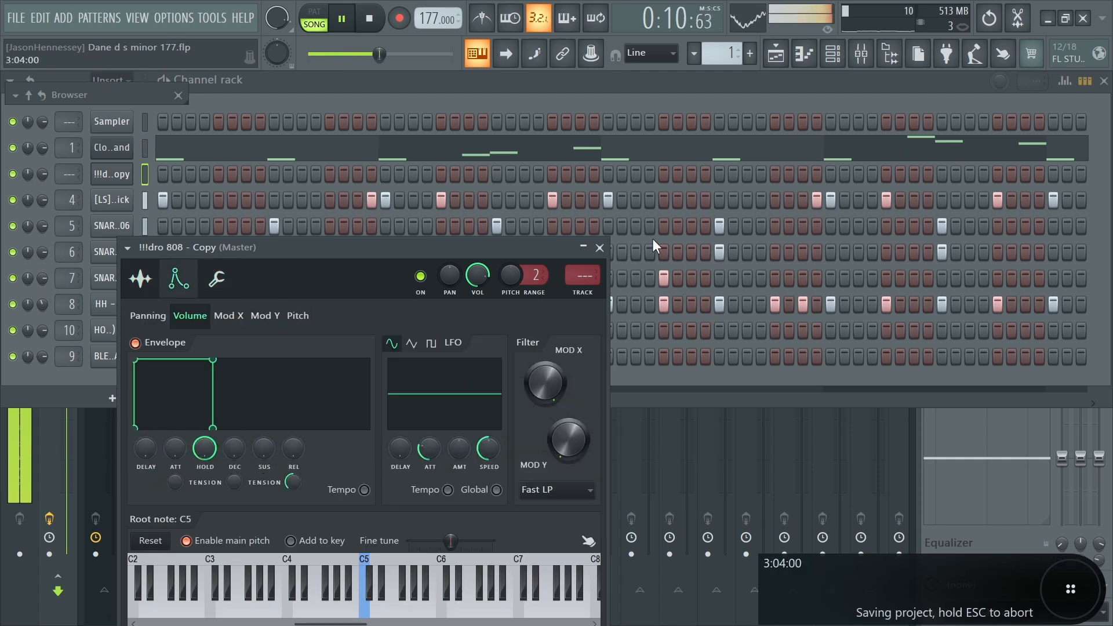
{"action": "left_click", "coordinate": [601, 249]}
Place D#5 notes for the 808 at the start of bar 1, the start of bar 3 and 3:05
{"action": "right_click", "coordinate": [128, 173]}
{"action": "left_click", "coordinate": [153, 172]}
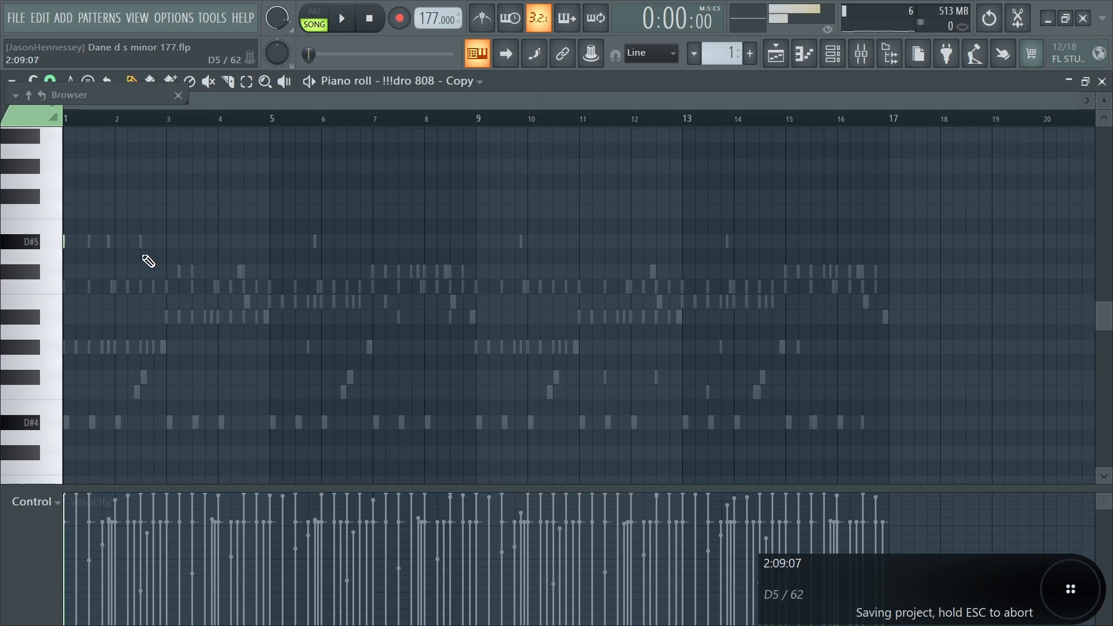
{"action": "scroll", "coordinate": [65, 243], "scroll_direction": "up", "scroll_amount": 4}
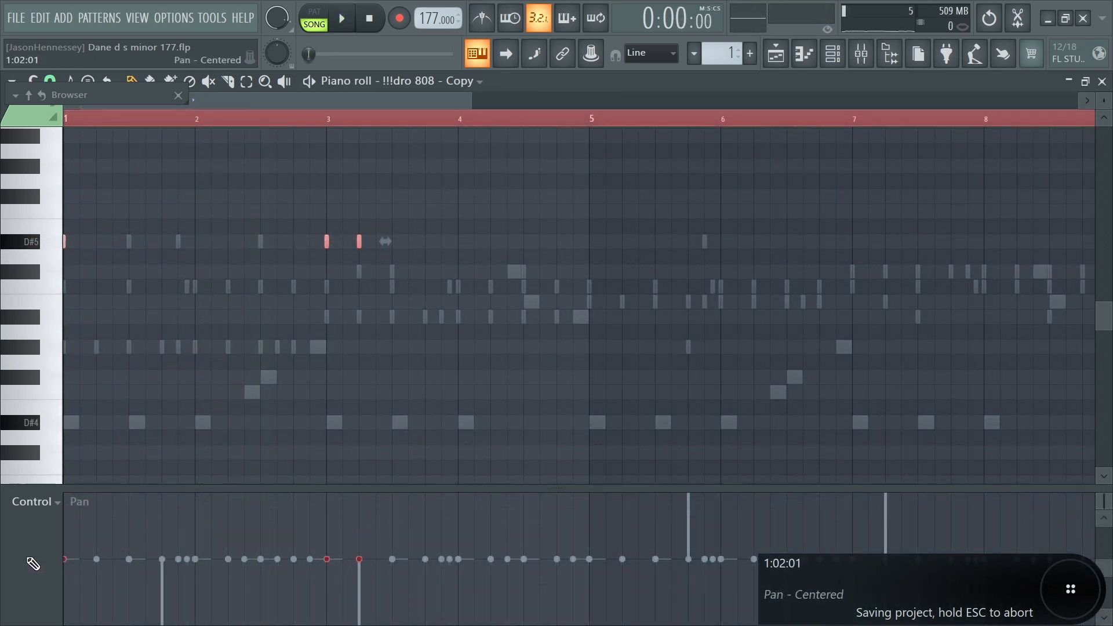
{"action": "left_click", "coordinate": [478, 359], "text": "ctrl"}
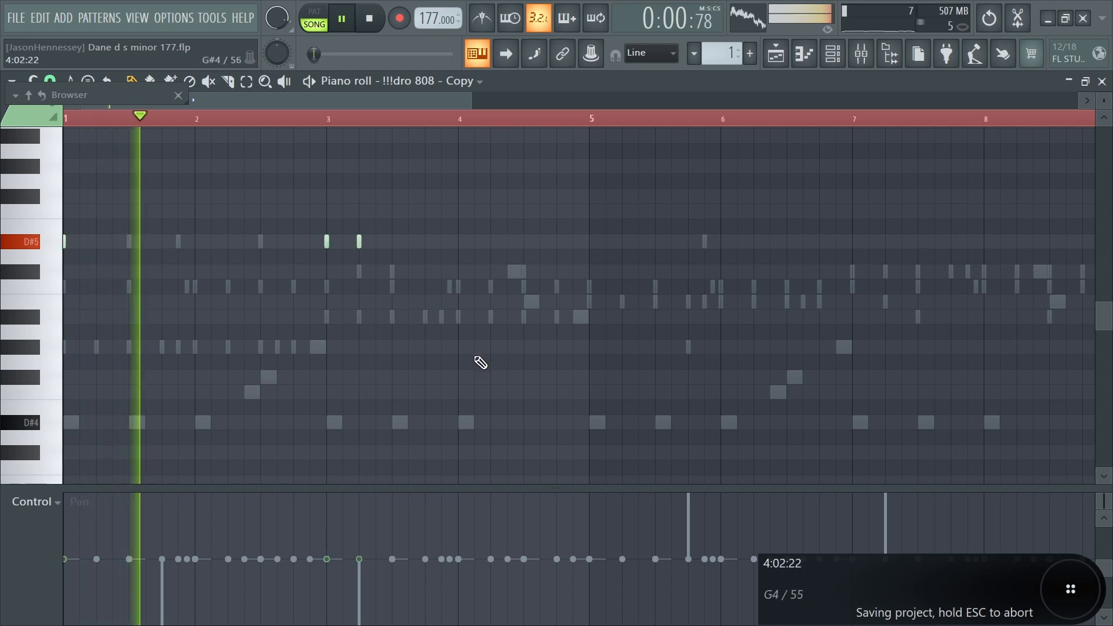
Audition the 808 against the drums, move its last note to 3:13 and add another at the start of bar 4
{"action": "left_click", "coordinate": [832, 54]}
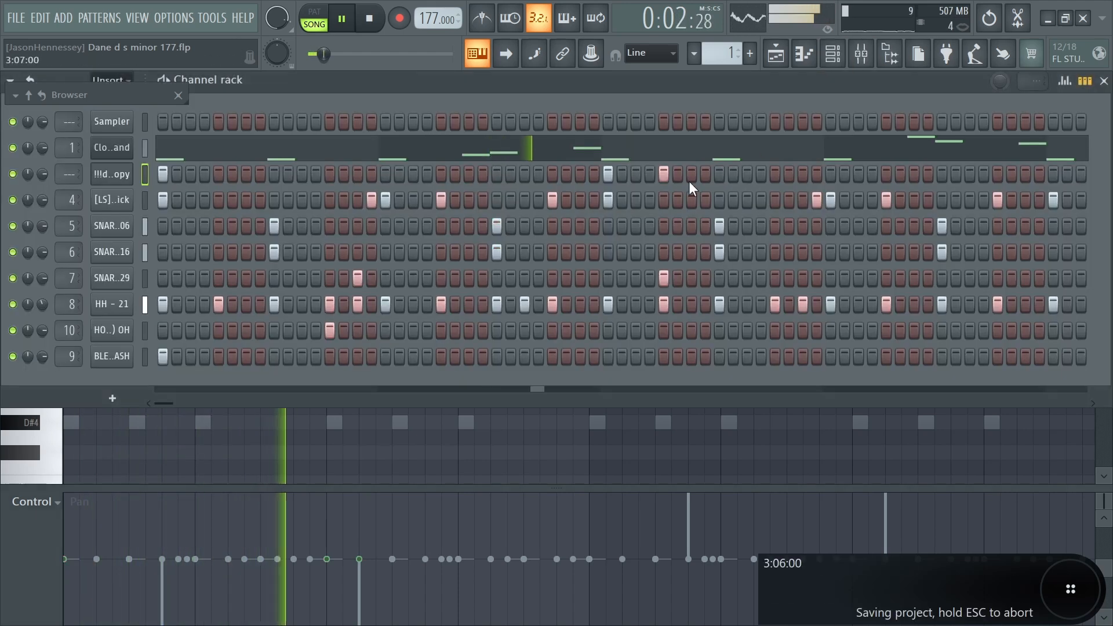
{"action": "right_click", "coordinate": [276, 476]}
{"action": "key", "text": "space"}
{"action": "key", "text": "space"}
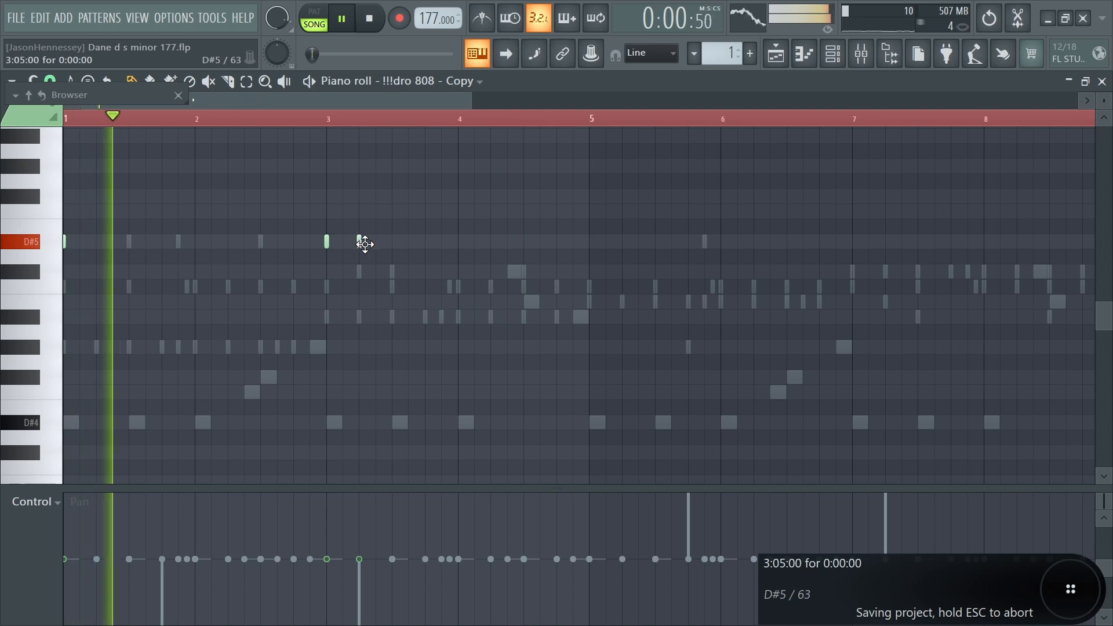
{"action": "left_click_drag", "start_coordinate": [365, 244], "coordinate": [431, 244]}
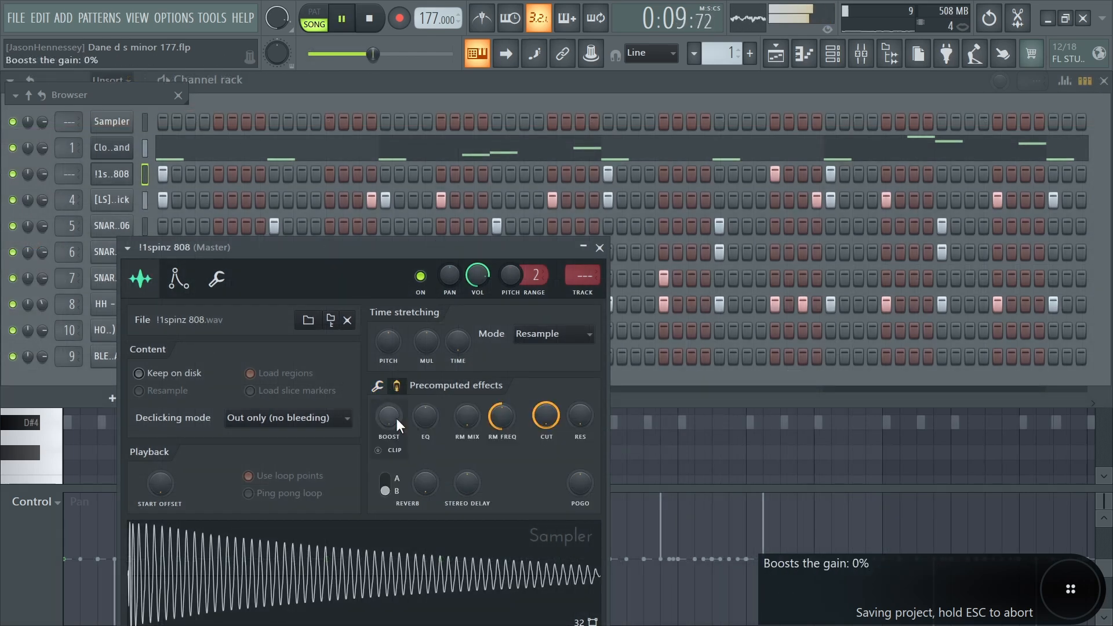
Swap the 808 sample for !1spinz 808 and raise its gain boost slightly
{"action": "left_click_drag", "start_coordinate": [397, 419], "coordinate": [398, 433]}
{"action": "key", "text": "space"}
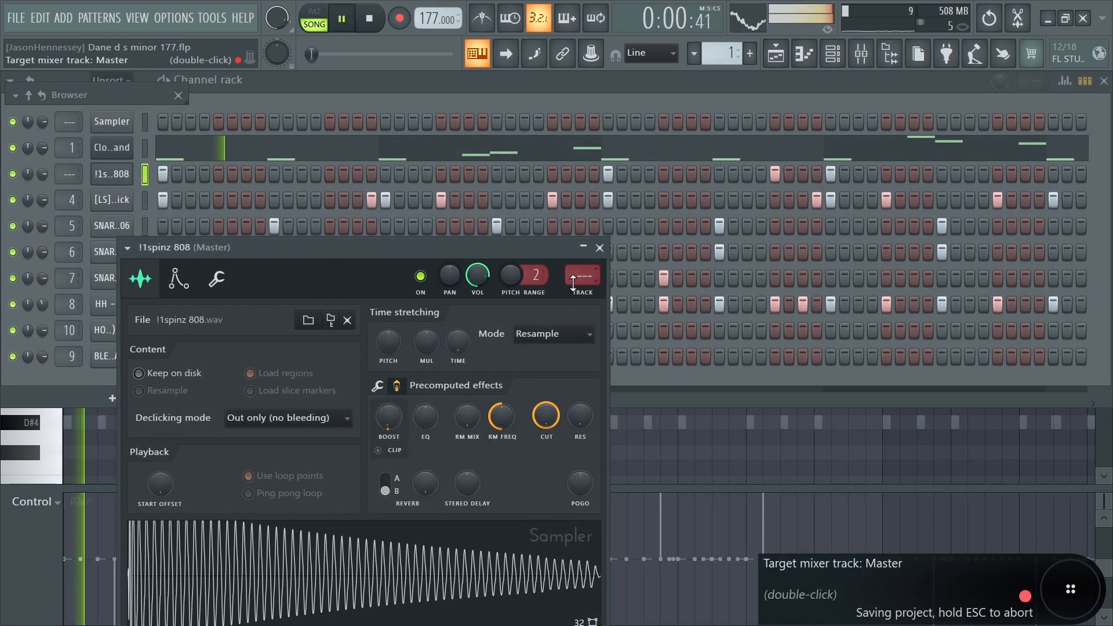
{"action": "left_click", "coordinate": [599, 247]}
Route the !1spinz 808 channel to its own mixer track
{"action": "right_click", "coordinate": [128, 174]}
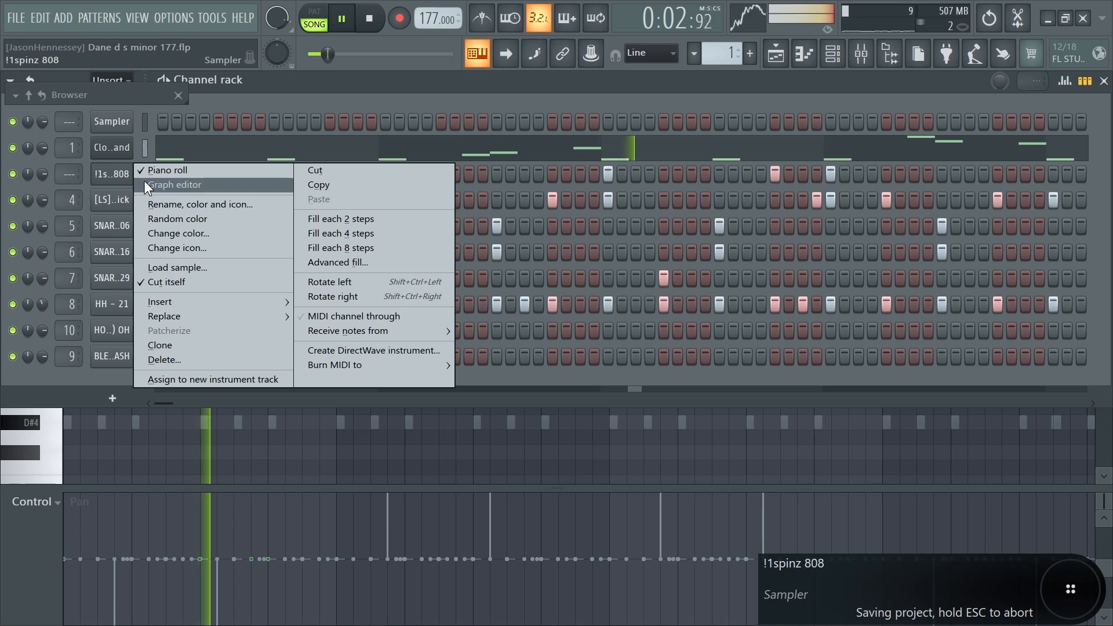
{"action": "key", "text": "Escape"}
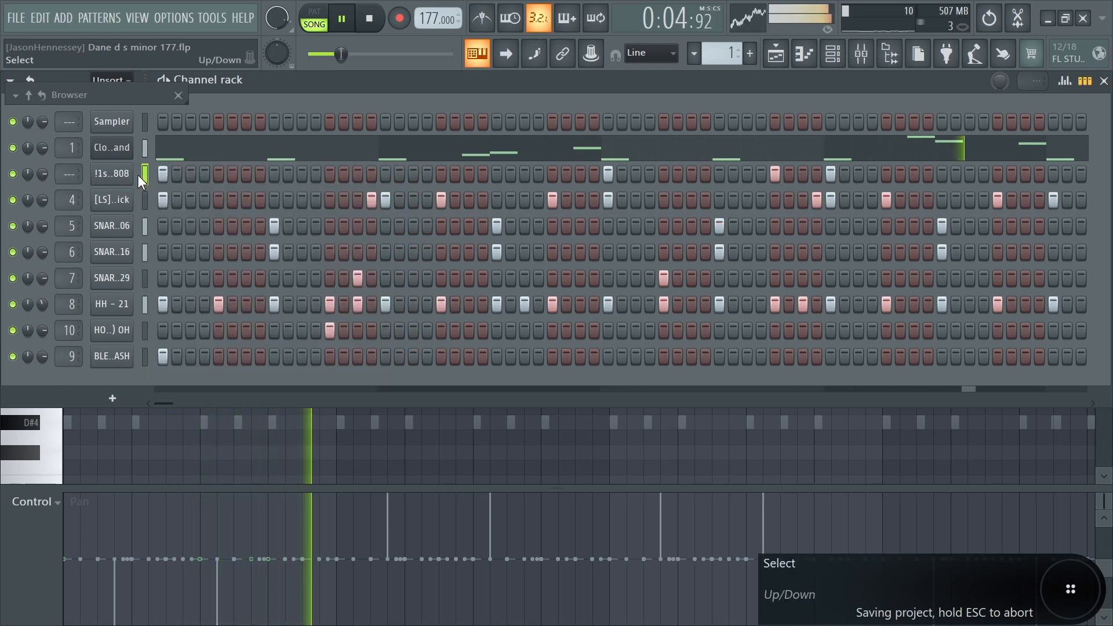
{"action": "key", "text": "ctrl+l"}
Duplicate the first four bars of !1spinz 808 notes three times to fill 16 bars, and audition the beat
{"action": "key", "text": "F7"}
{"action": "key", "text": "space"}
{"action": "left_click_drag", "start_coordinate": [342, 122], "coordinate": [3, 106]}
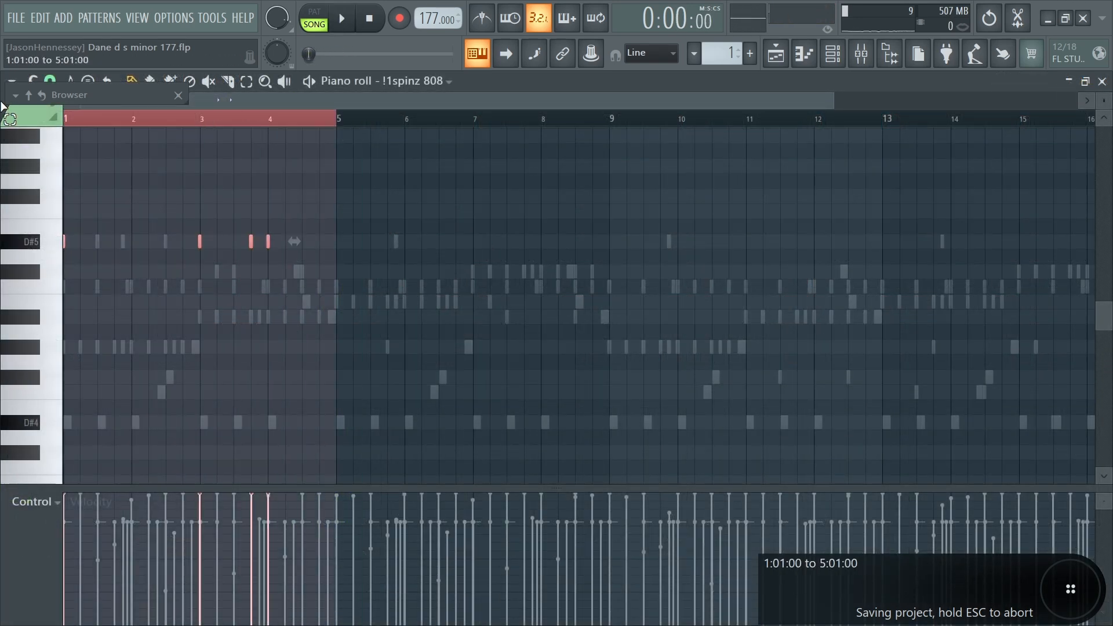
{"action": "key", "text": "ctrl+b"}
{"action": "key", "text": "ctrl+b"}
{"action": "key", "text": "ctrl+b"}
{"action": "key", "text": "ctrl+a"}
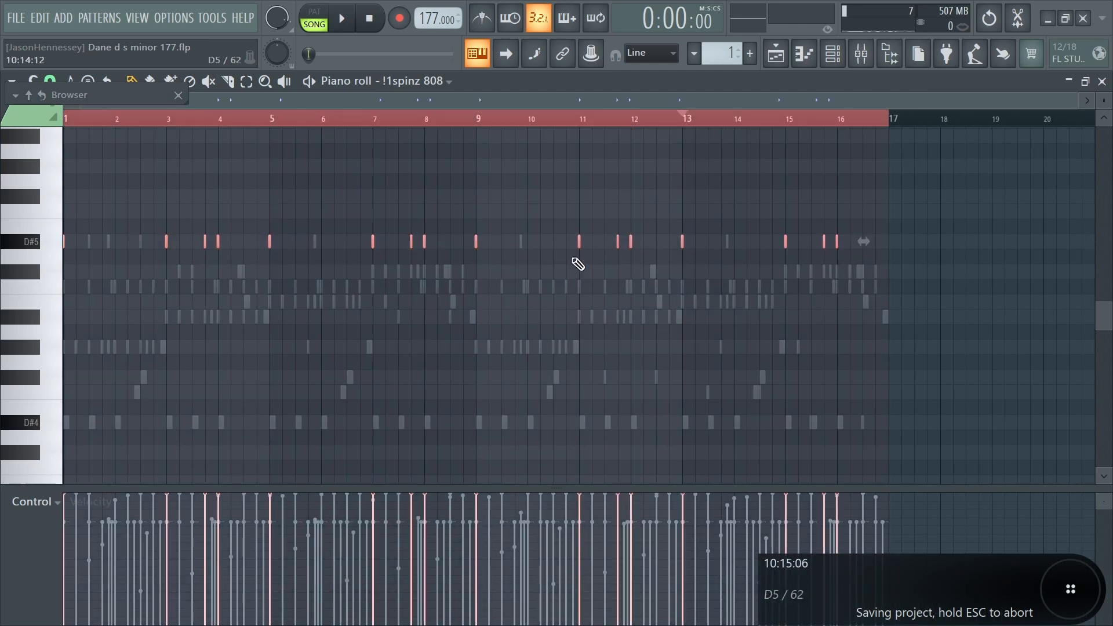
{"action": "key", "text": "space"}
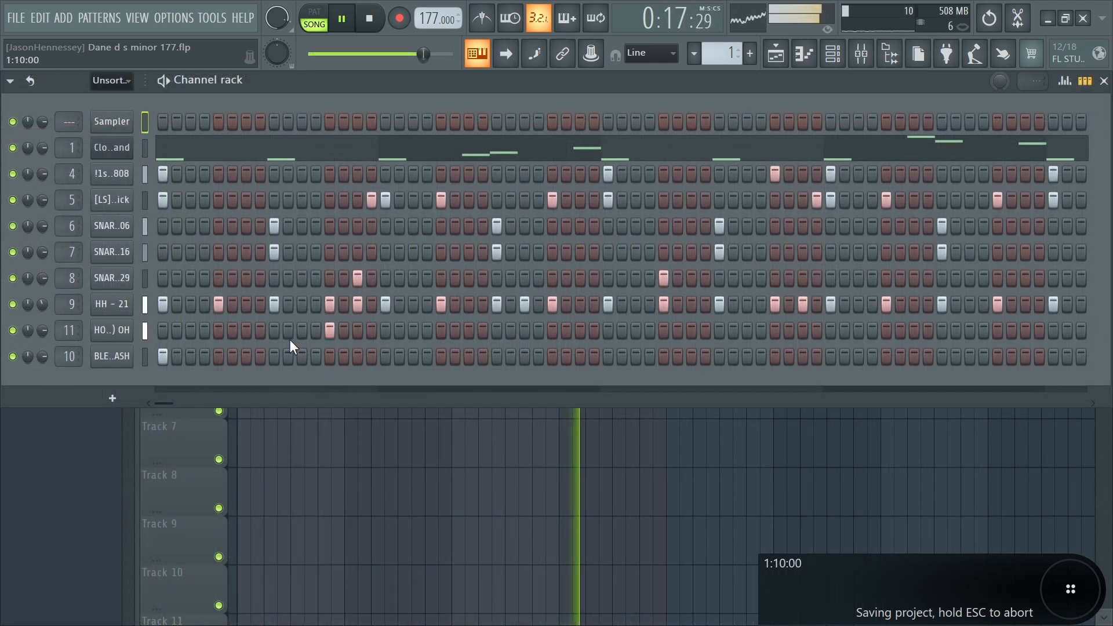
{"action": "key", "text": "space"}
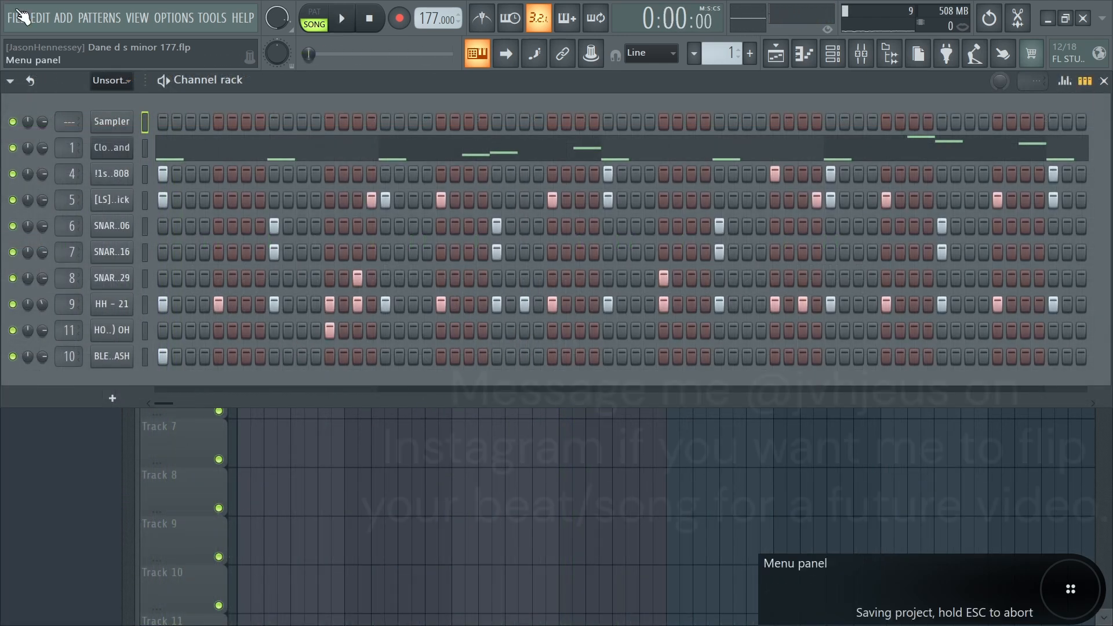
Save the project
{"action": "left_click", "coordinate": [39, 19]}
{"action": "left_click", "coordinate": [16, 19]}
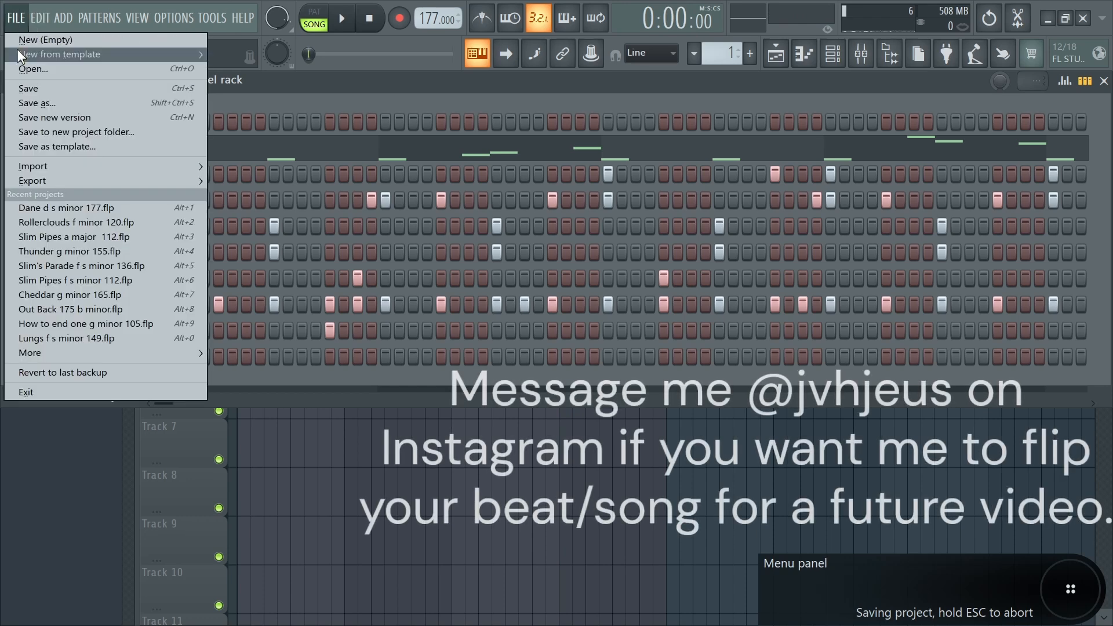
{"action": "left_click", "coordinate": [26, 90]}
Review the mixer tracks and the Master effects, and play the full 16-bar arrangement from the playlist
{"action": "left_click", "coordinate": [840, 58]}
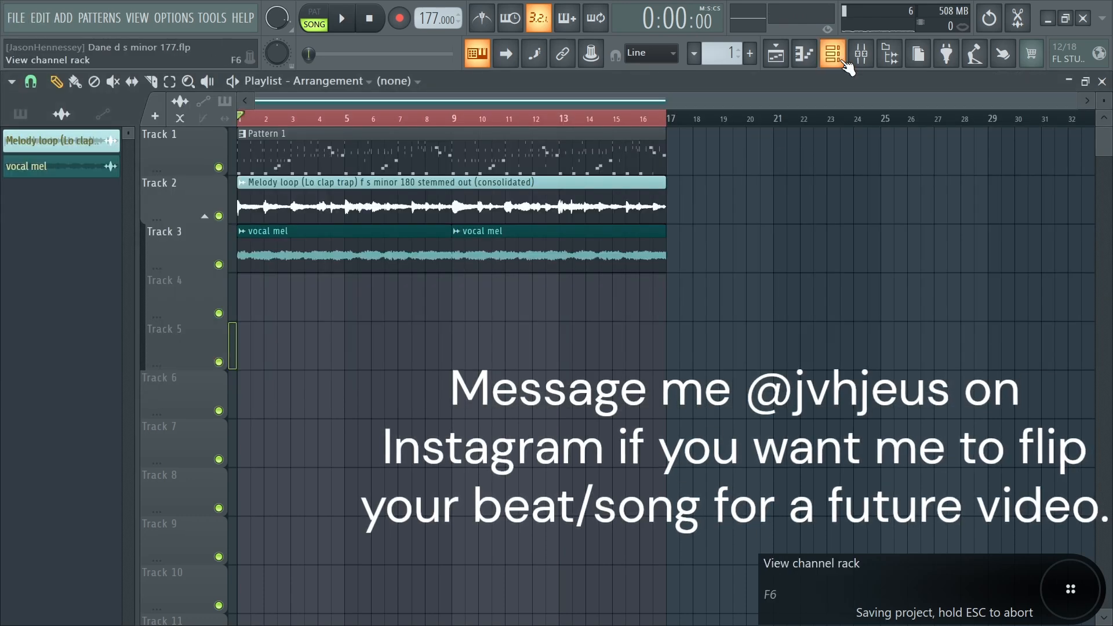
{"action": "left_click", "coordinate": [861, 53]}
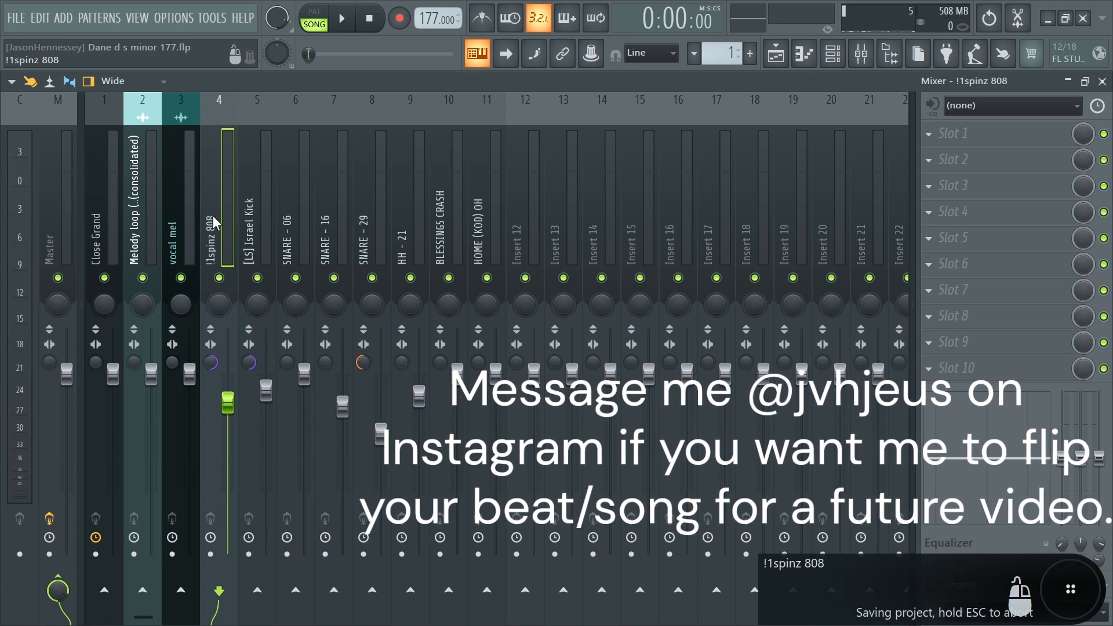
{"action": "left_click", "coordinate": [66, 227]}
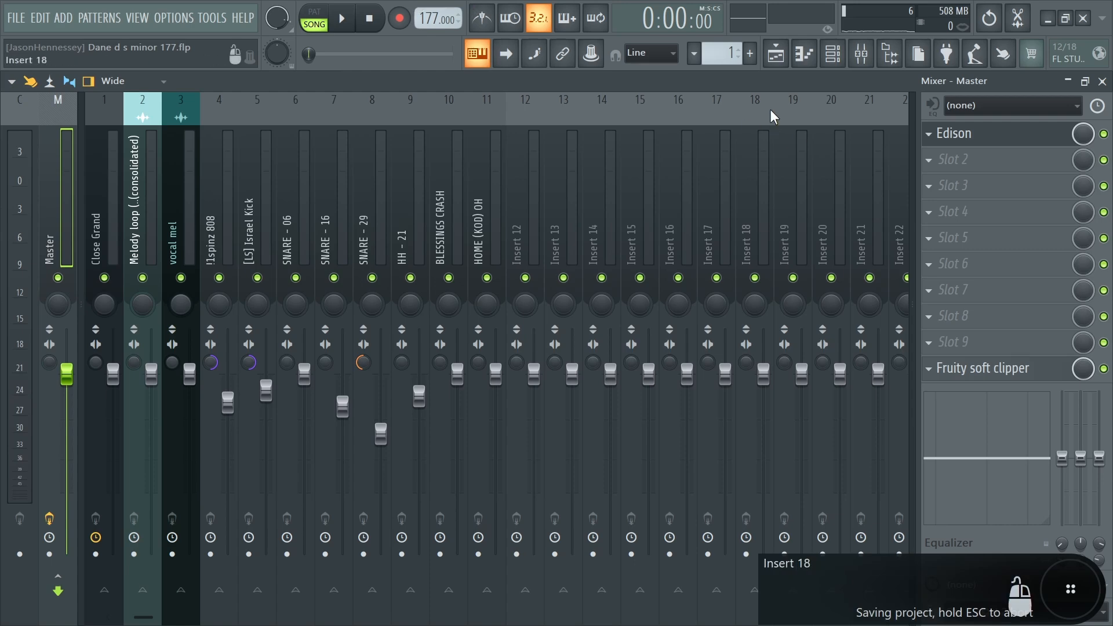
{"action": "left_click", "coordinate": [777, 60]}
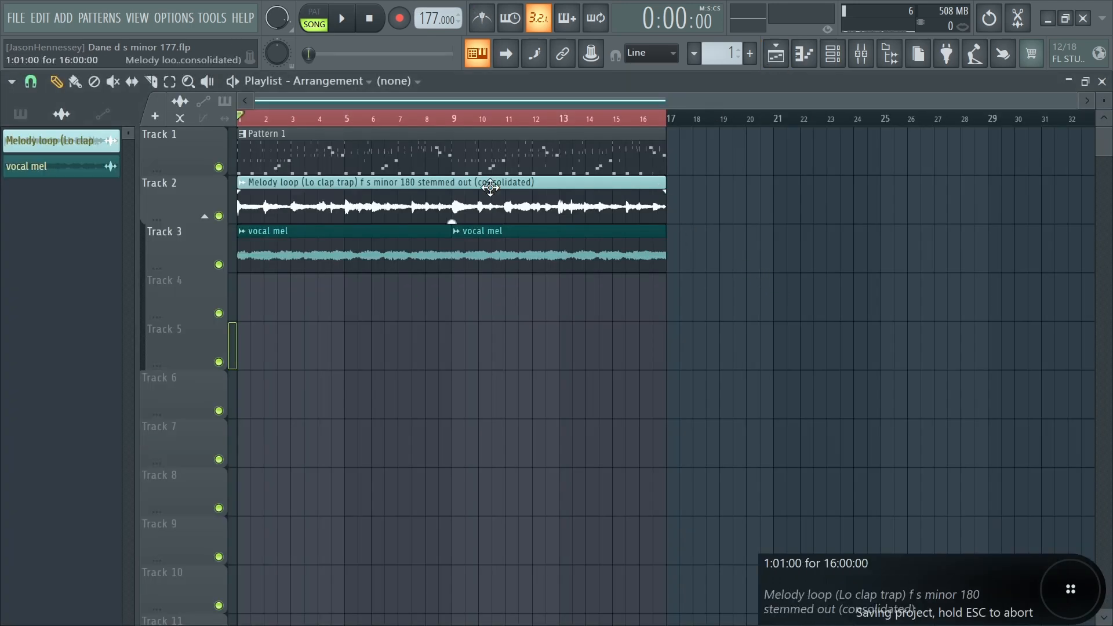
{"action": "key", "text": "space"}
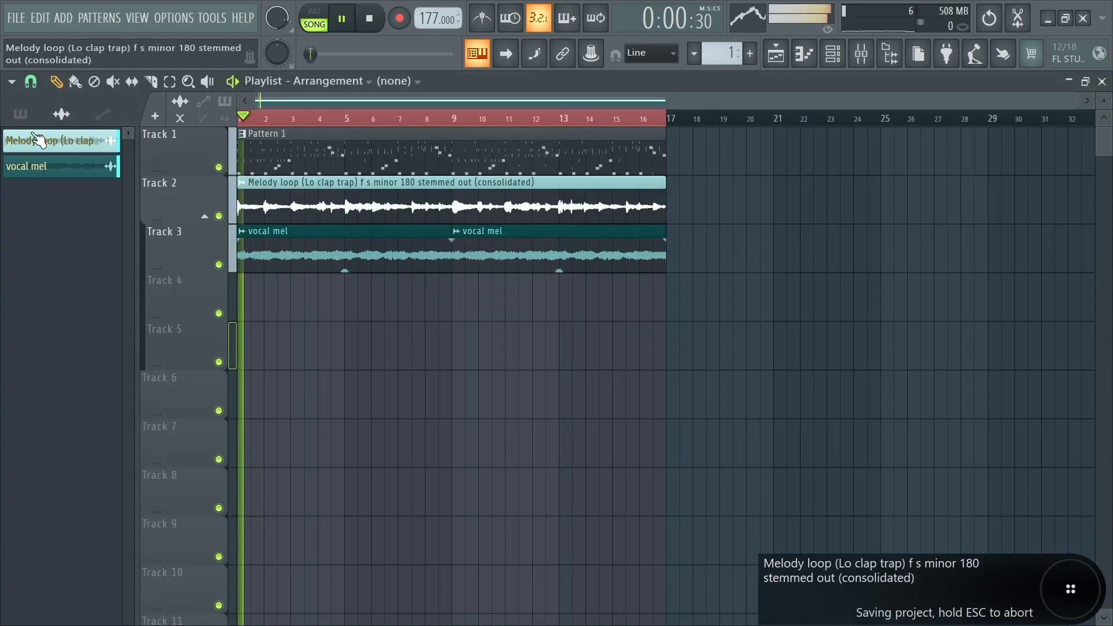